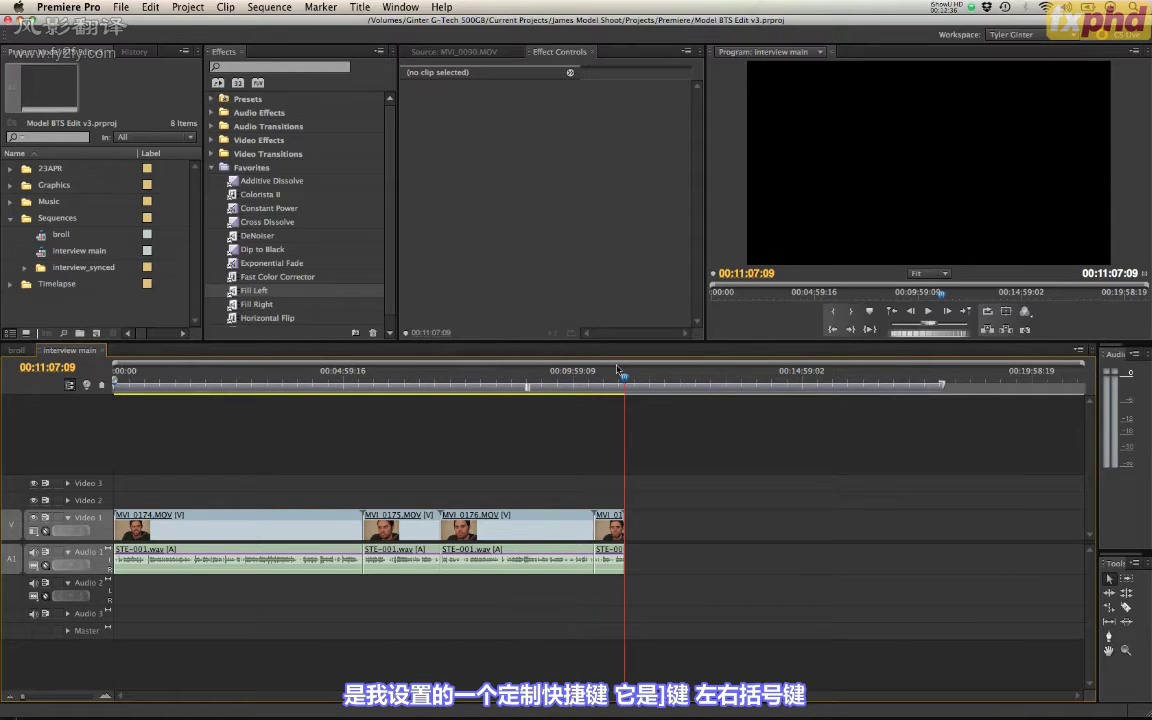
Step: Set the work area to run from 00:06:59:07 to the end of the last clip at 00:11:07:09
key("bracketright")
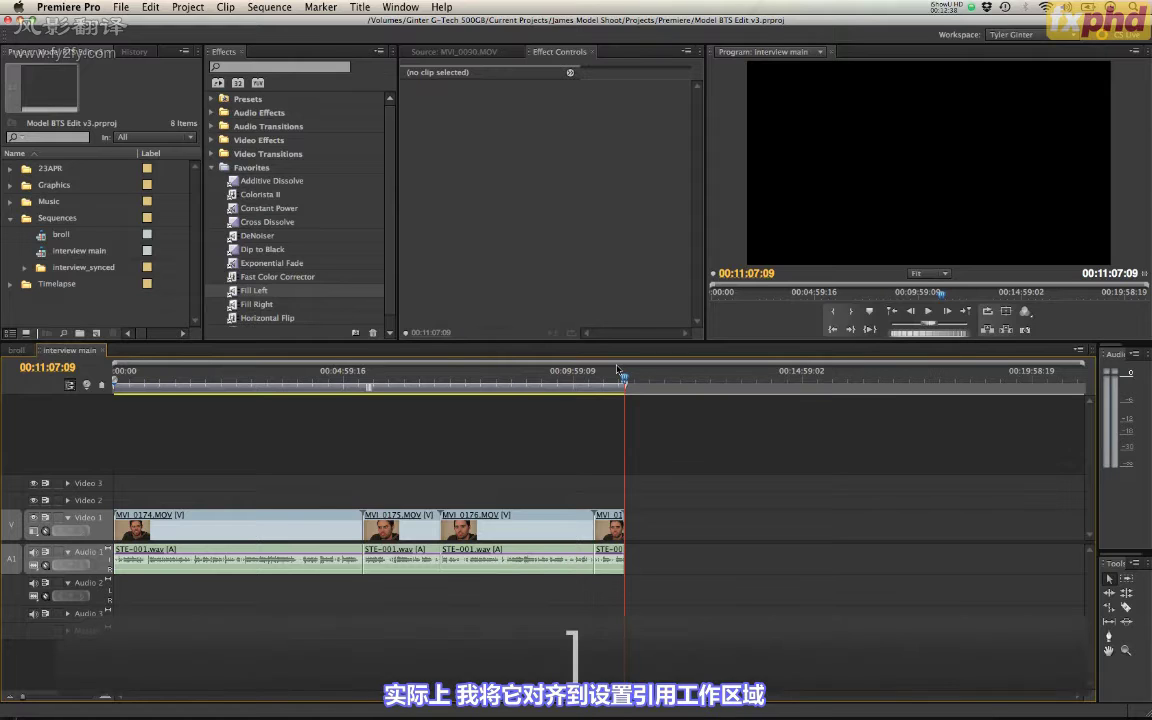
left_click_drag(476, 375, 435, 377)
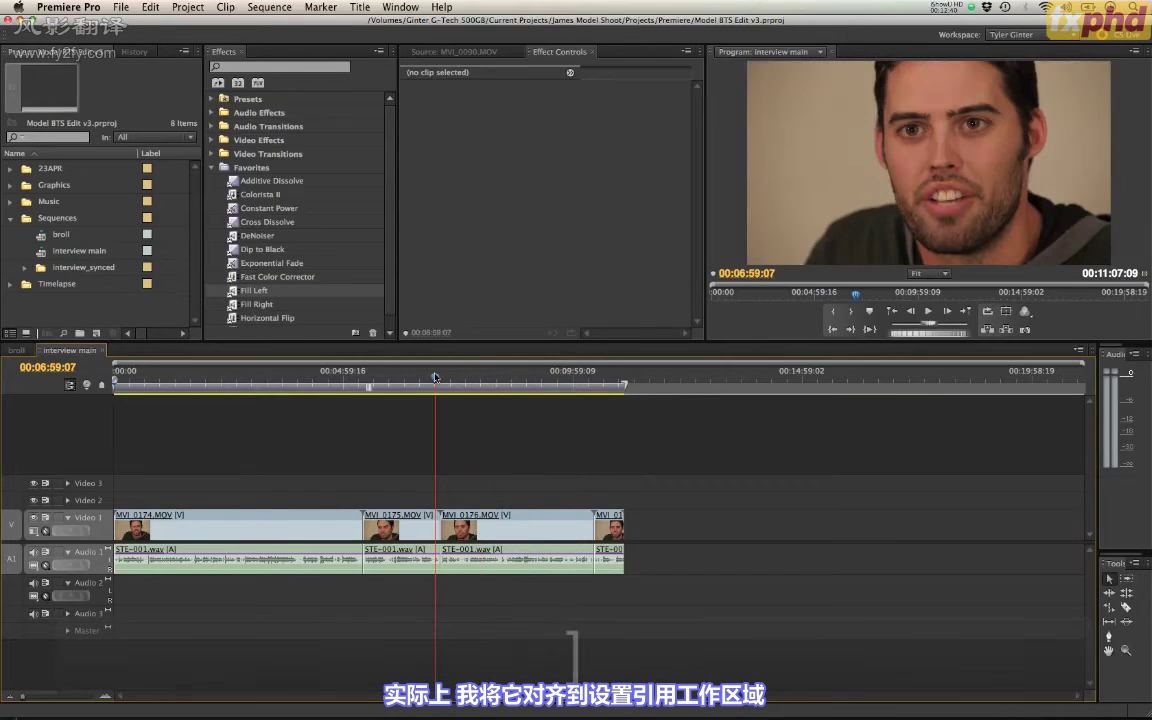
key("bracketleft")
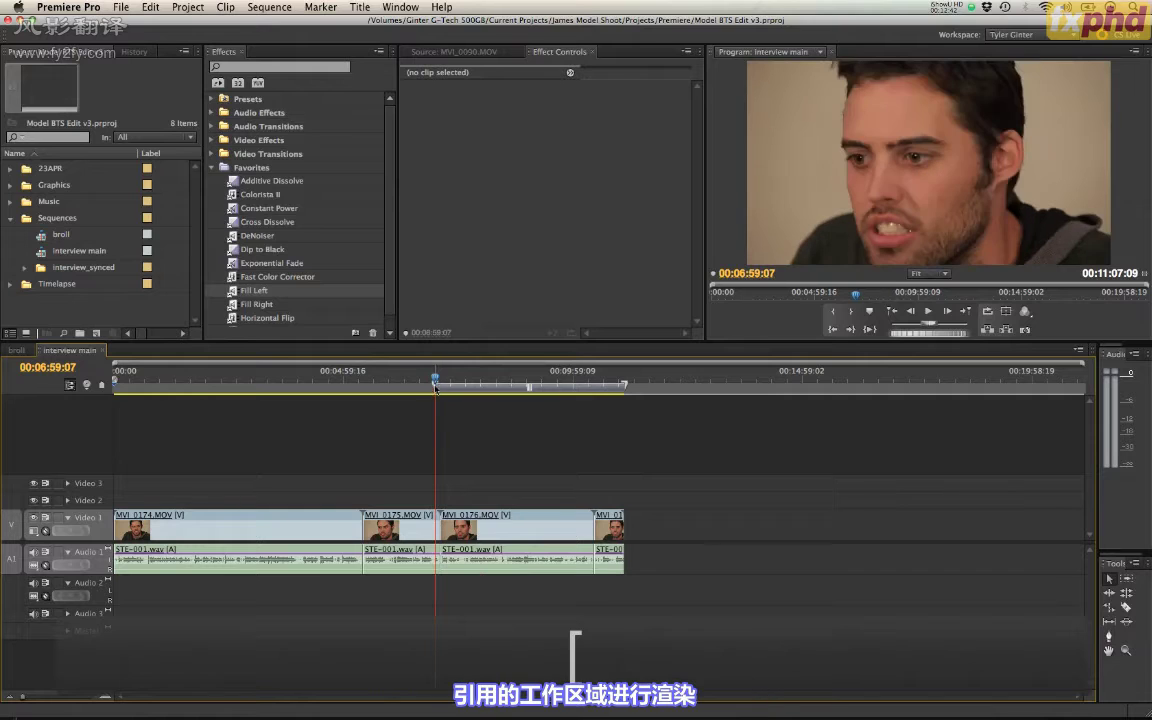
Step: Move the playhead to 00:01:29:14 and extend the work area's start back to the beginning of the sequence
left_click_drag(434, 377, 183, 375)
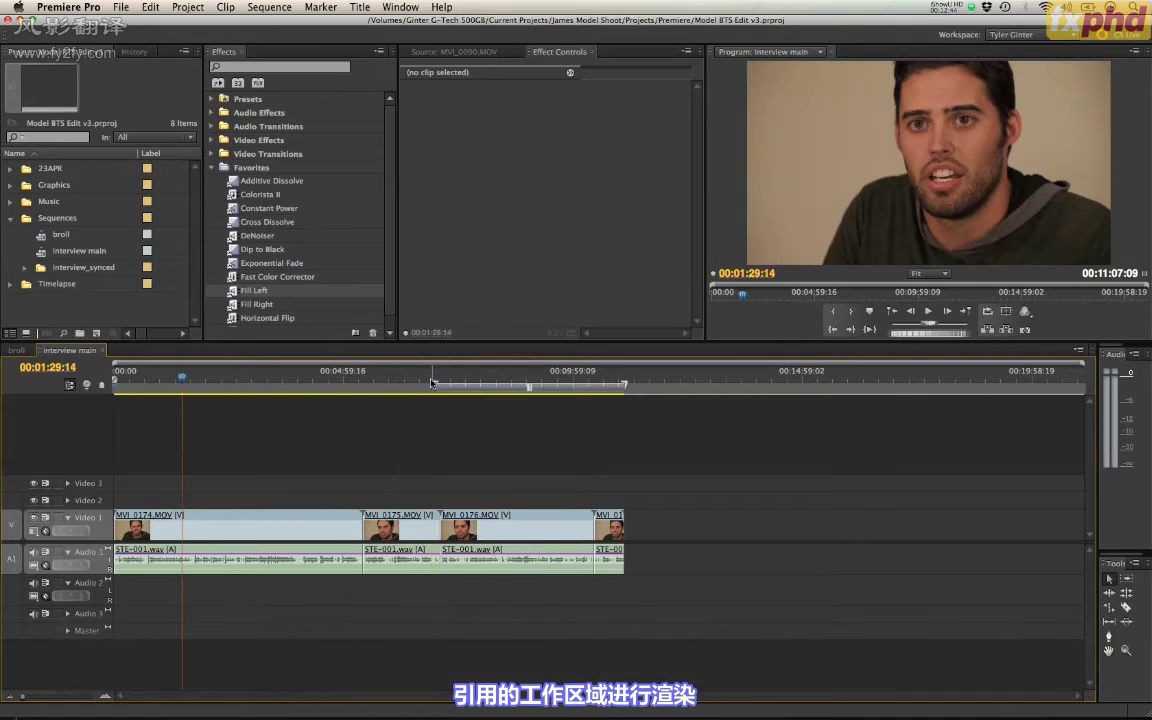
left_click_drag(434, 386, 114, 386)
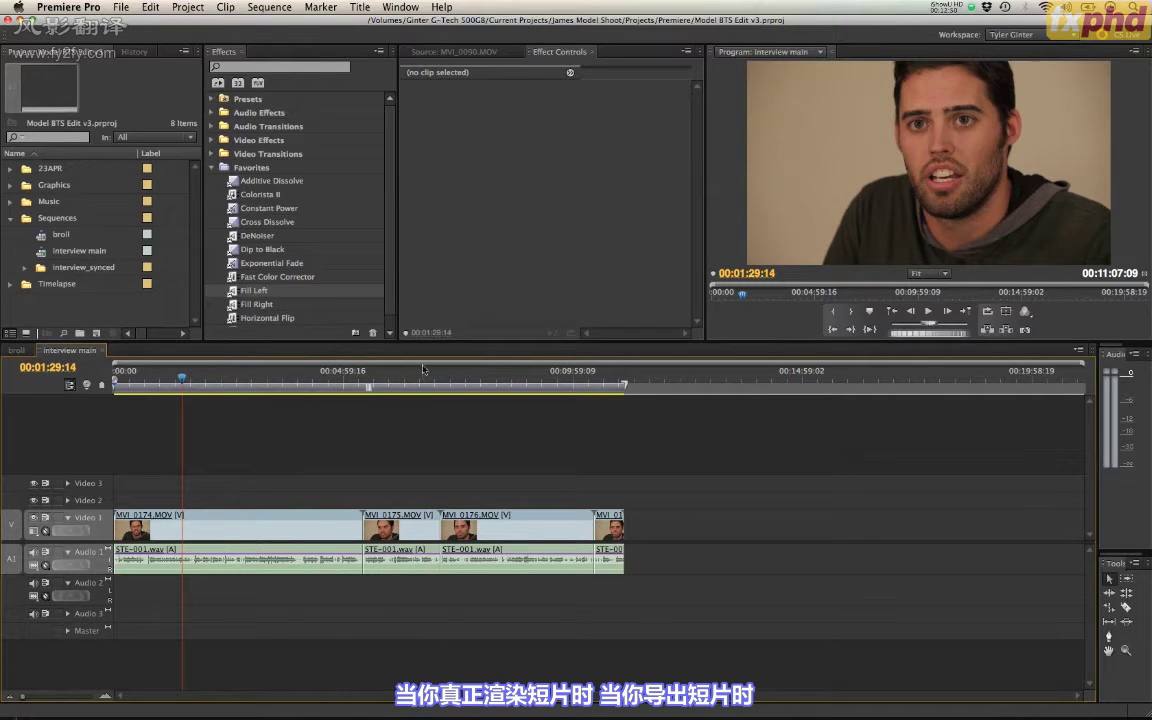
Step: Set the work area to run from 00:08:00:05 to the end of the last clip
left_click(482, 390)
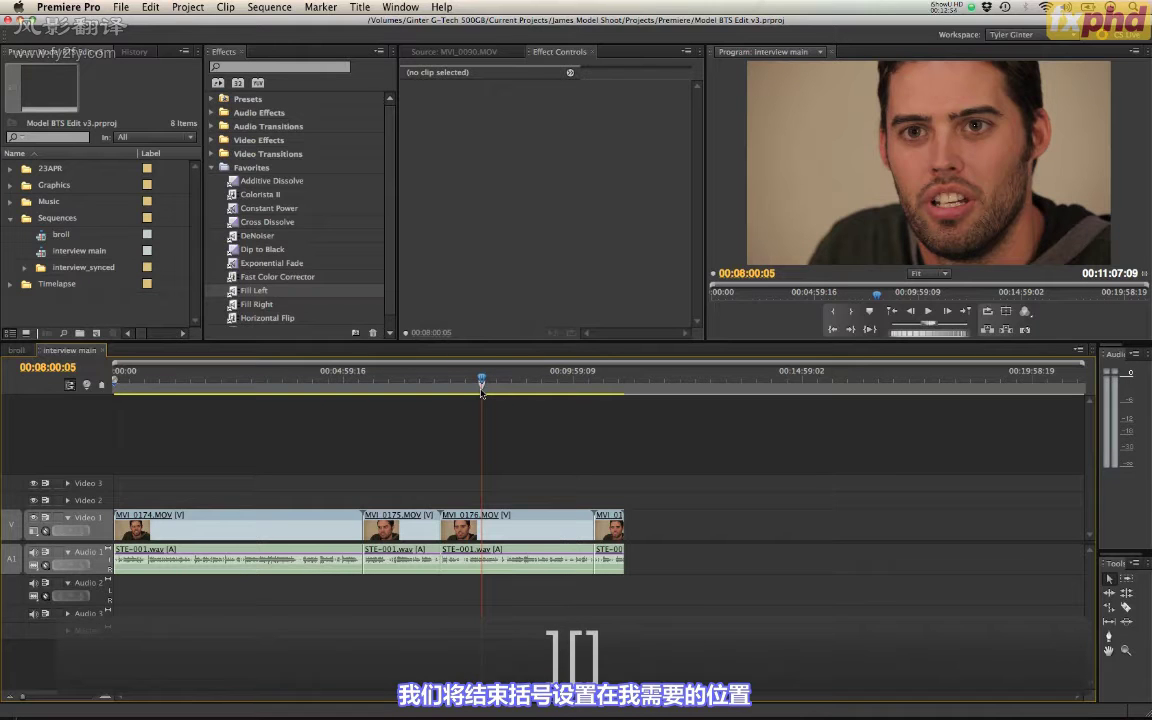
key("Down")
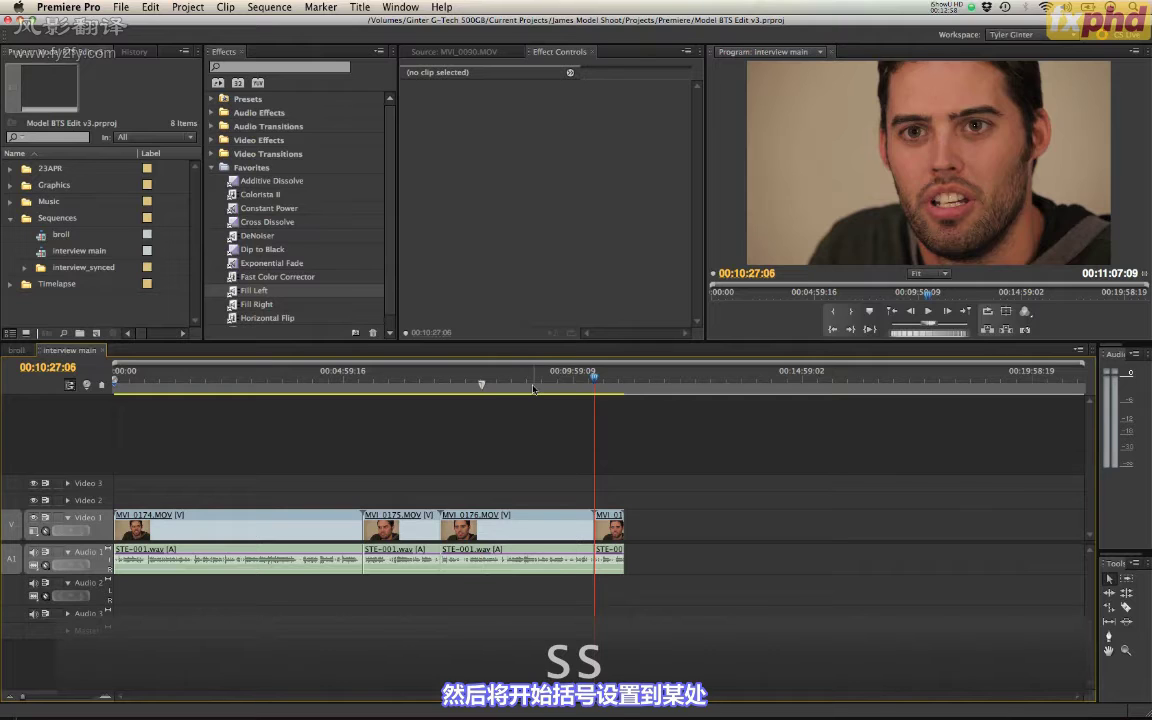
key("End")
Step: Set the work area's start to the beginning of the sequence at 00:00:00:00 and save the project
key("Home")
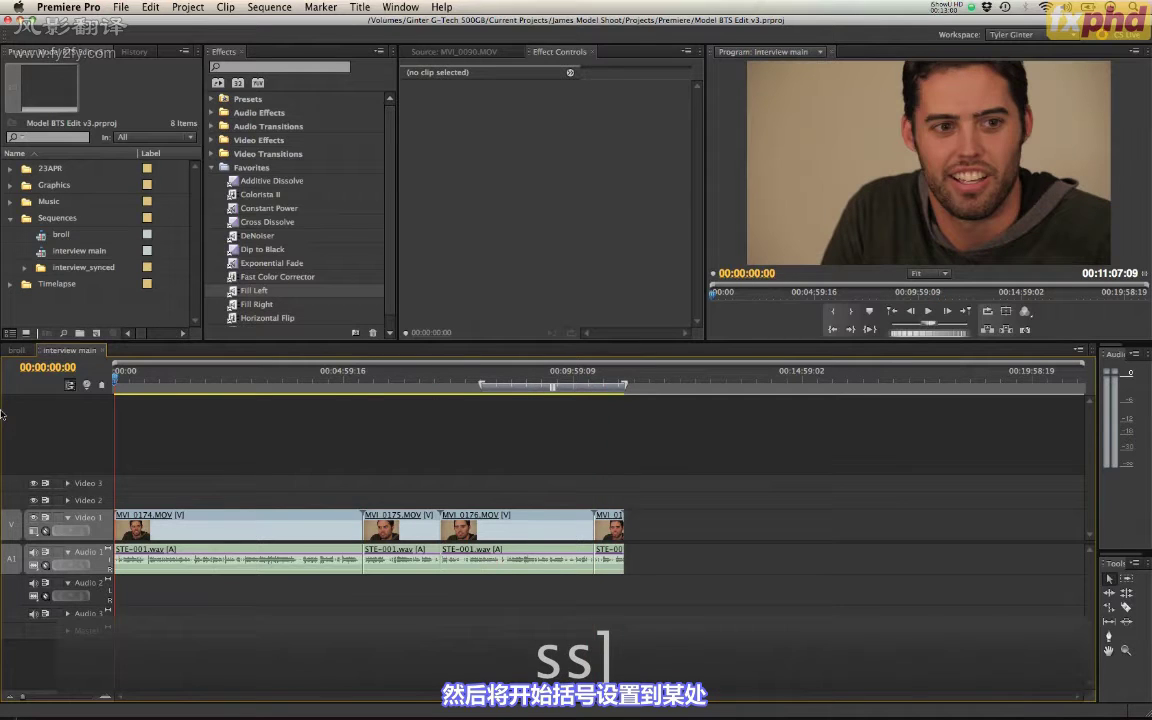
key("bracketleft")
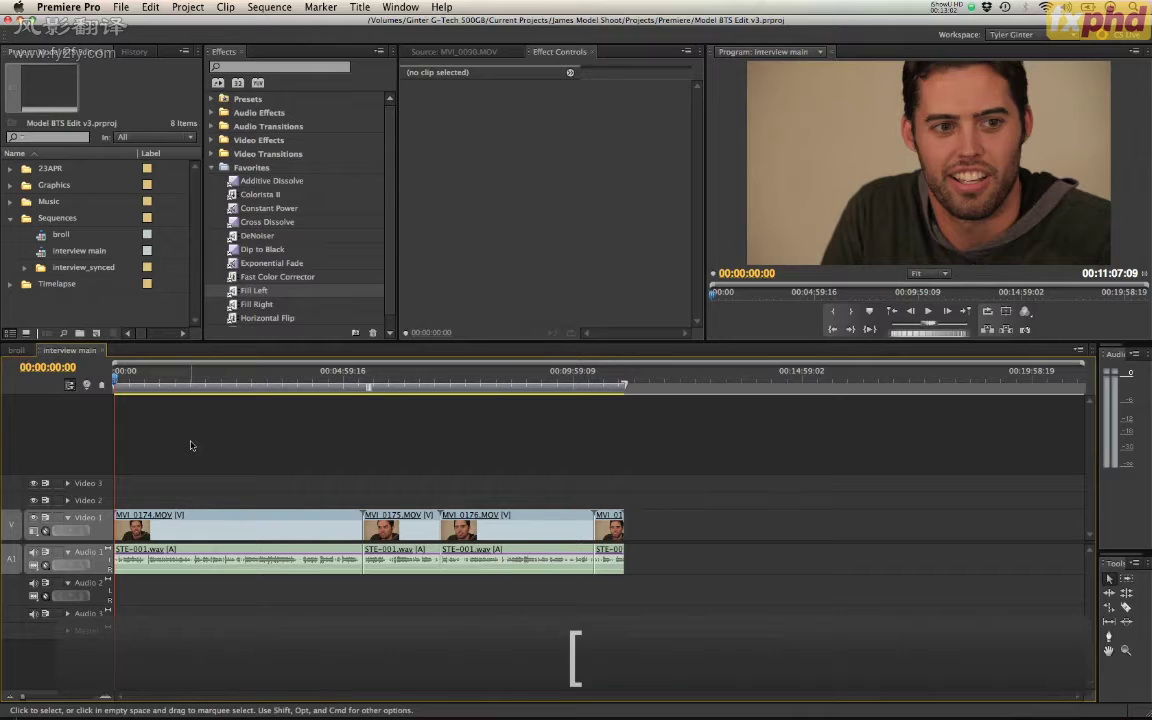
key("super+s")
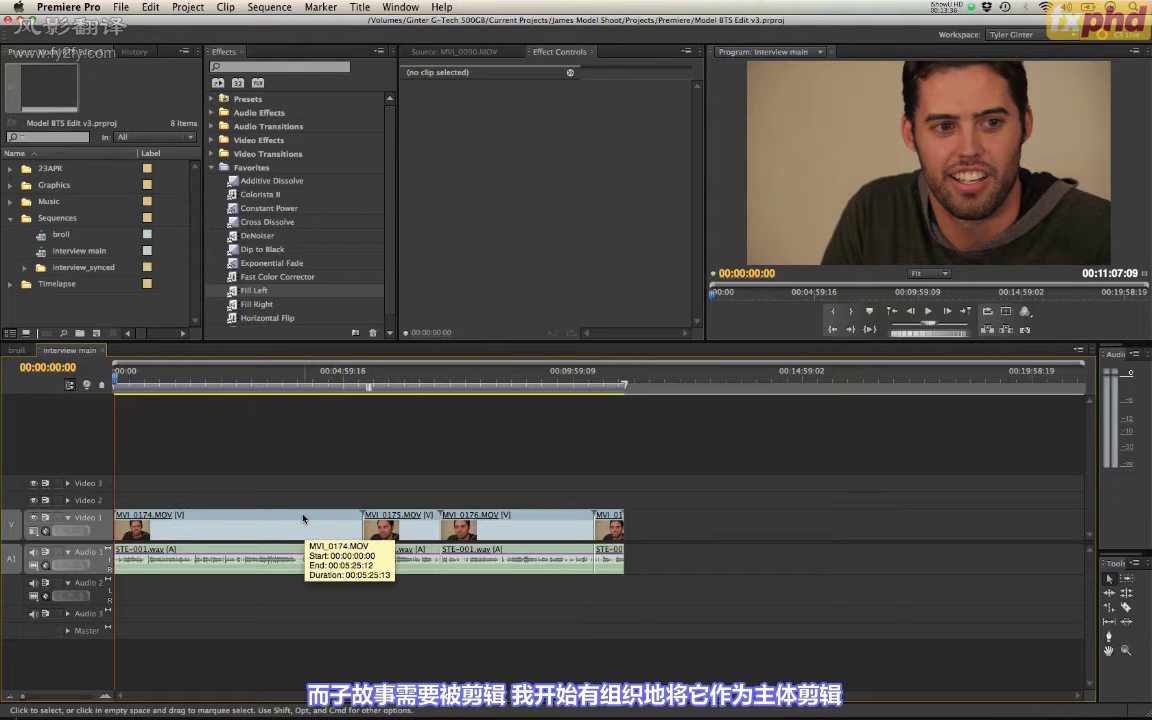
Step: Switch to Chrome to view the This American Life and fxguide podcasts pages, and return to Premiere Pro
left_click(340, 695)
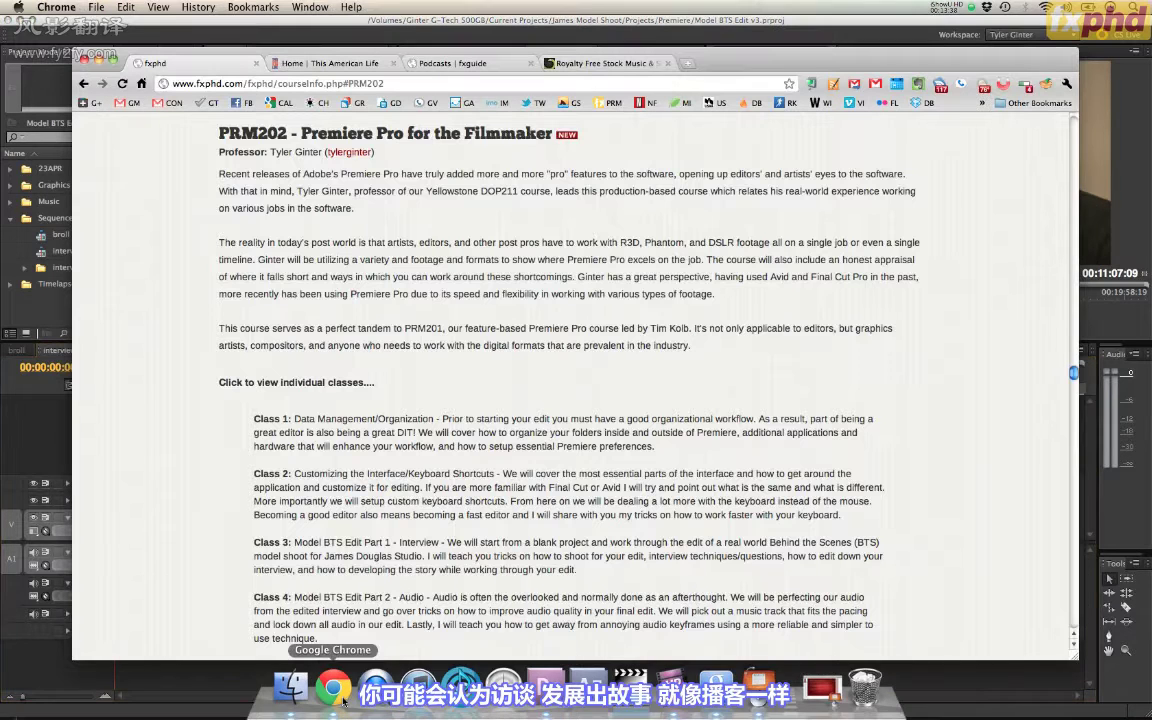
left_click(280, 62)
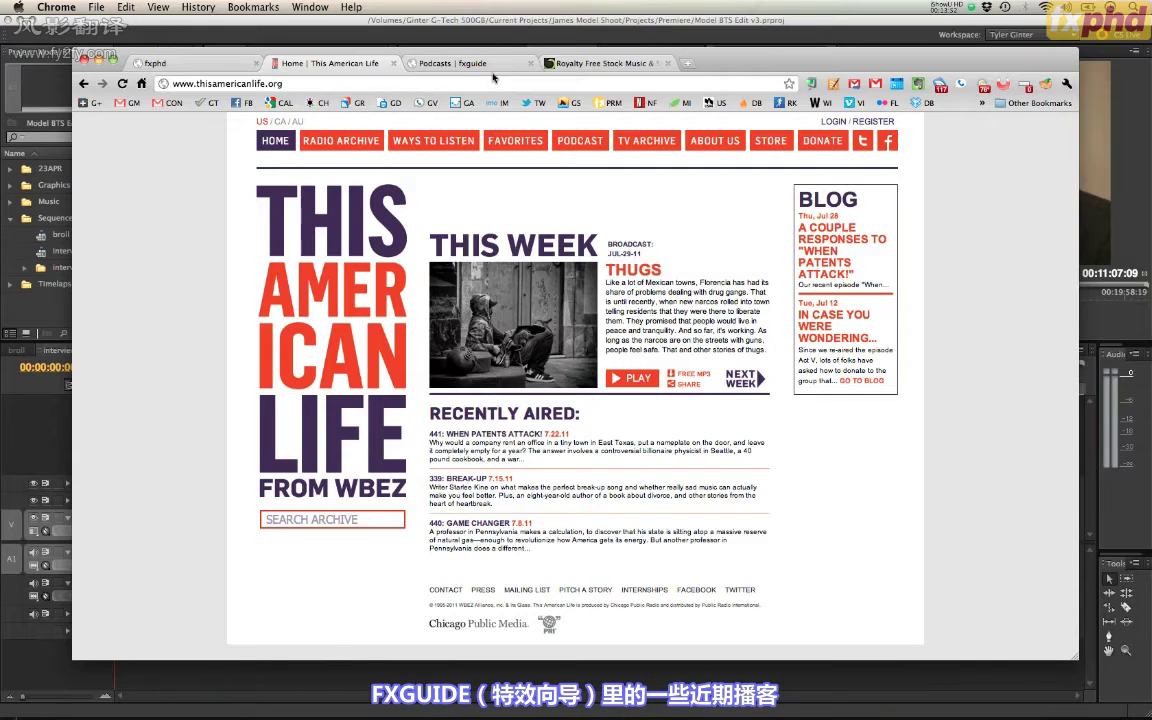
left_click(445, 63)
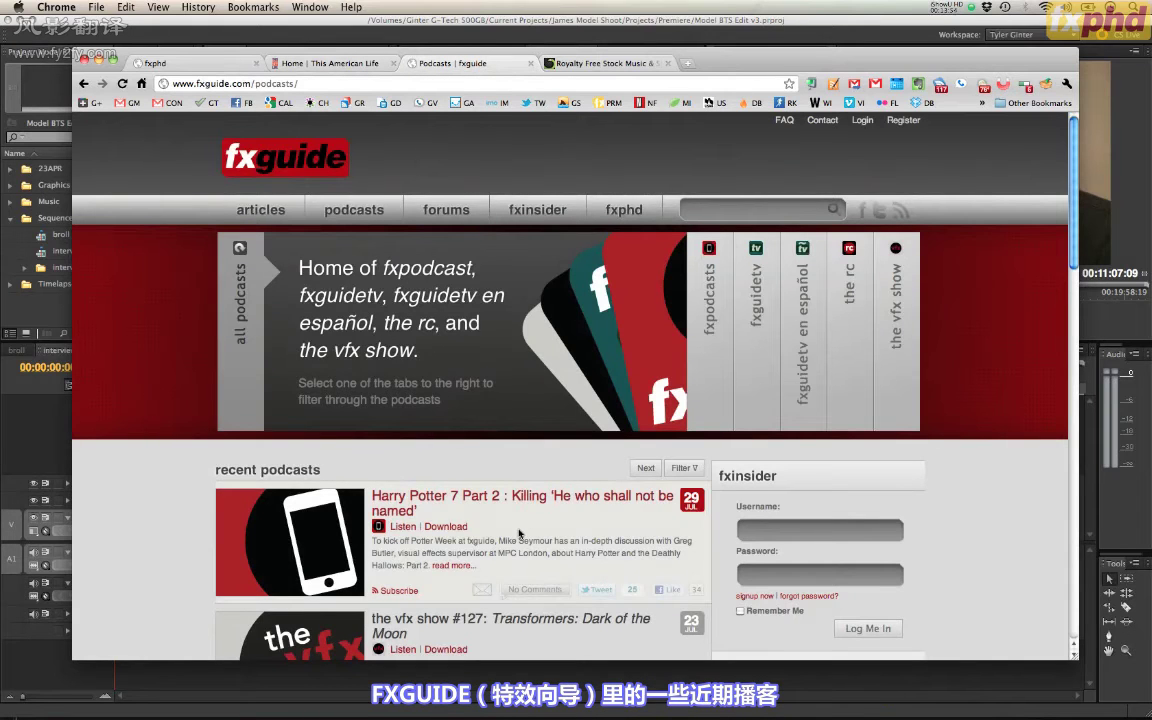
left_click(315, 63)
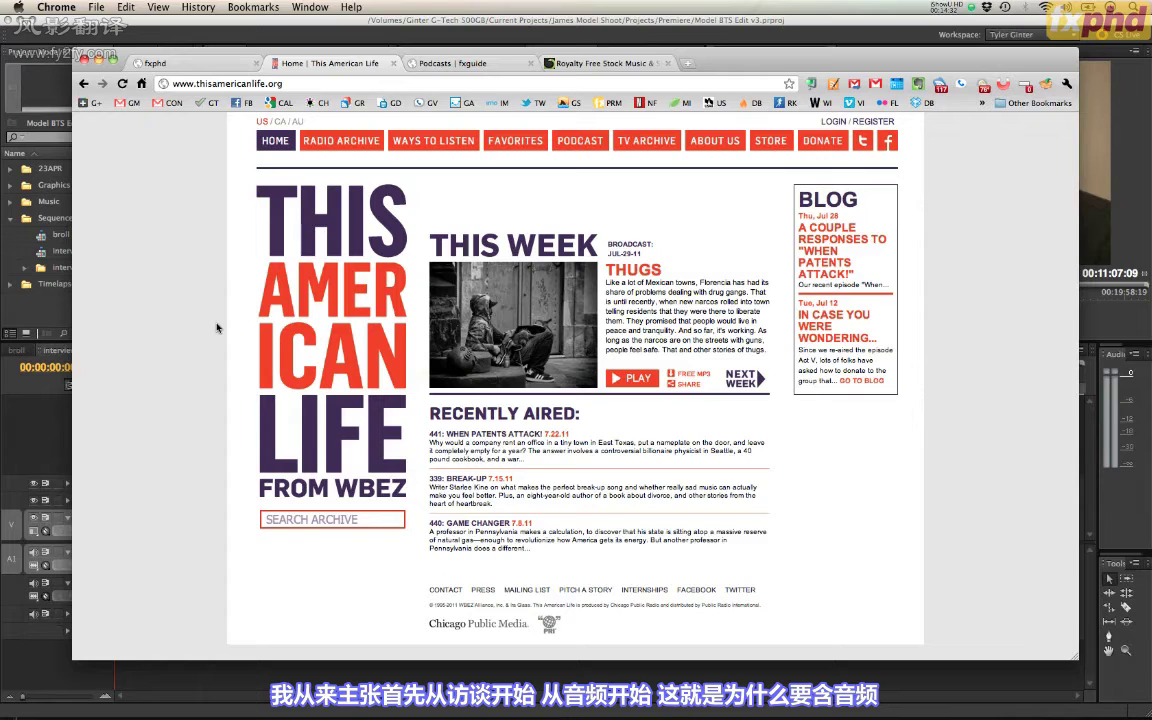
key("super+Tab")
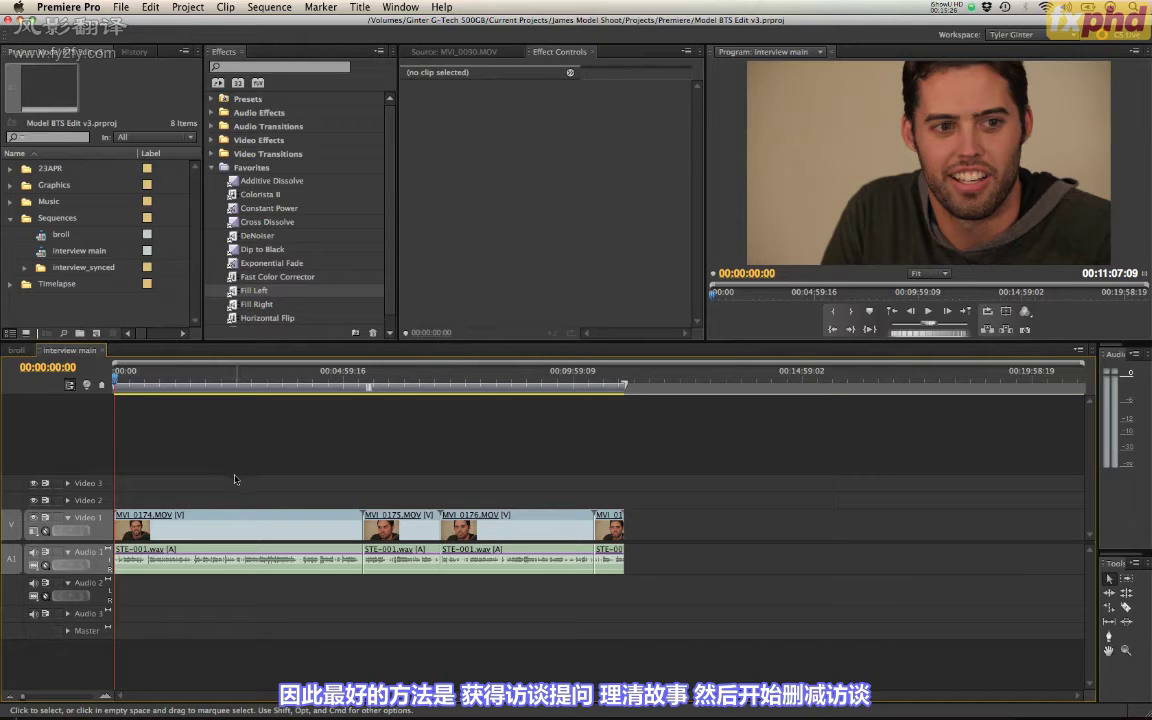
Step: Duplicate the interview main sequence and name the copy intro
left_click(42, 252)
right_click(39, 254)
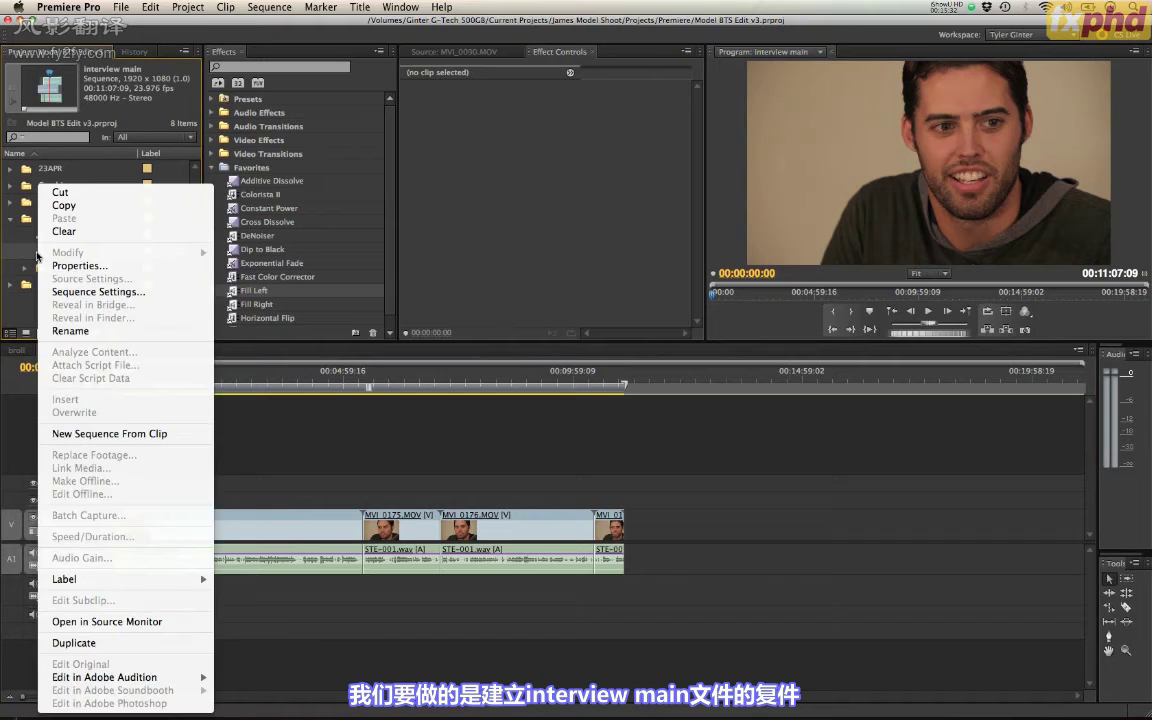
left_click(88, 643)
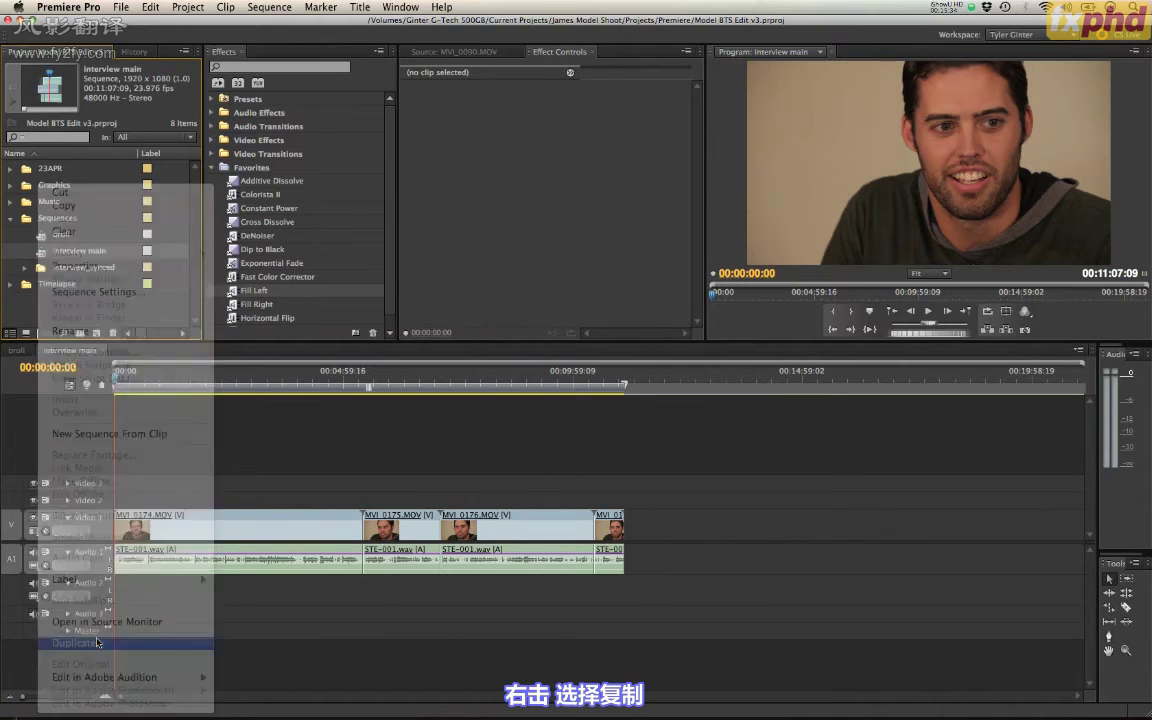
left_click(90, 285)
type("intro")
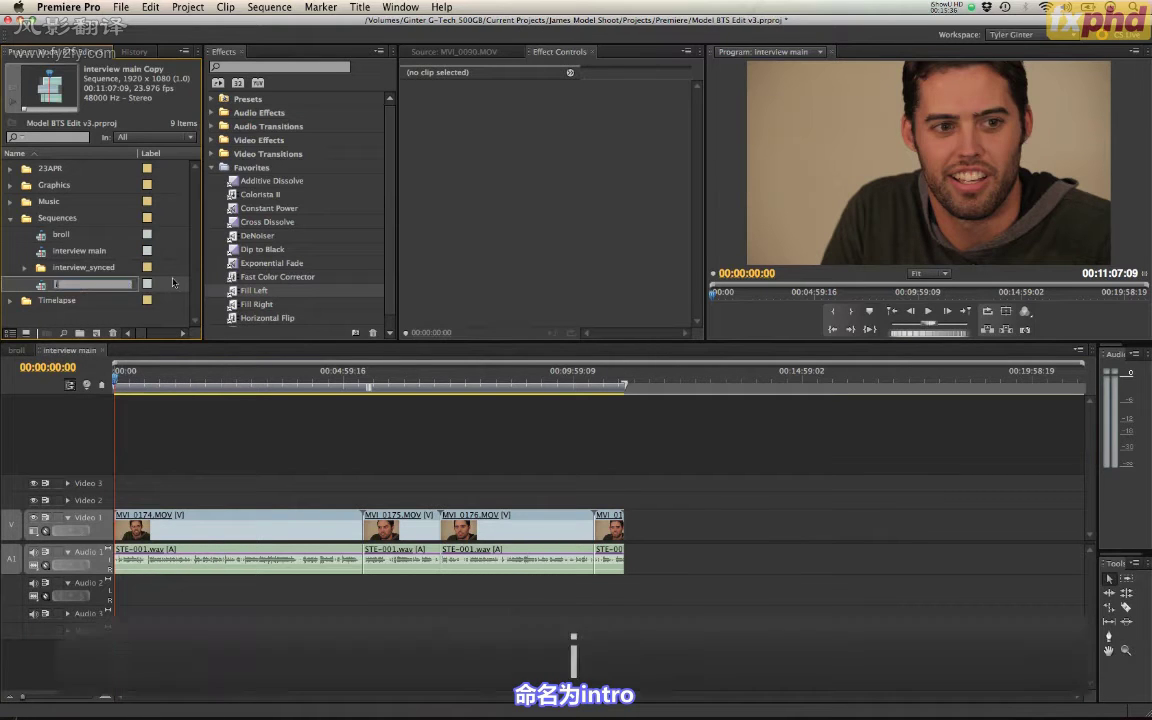
key("Tab")
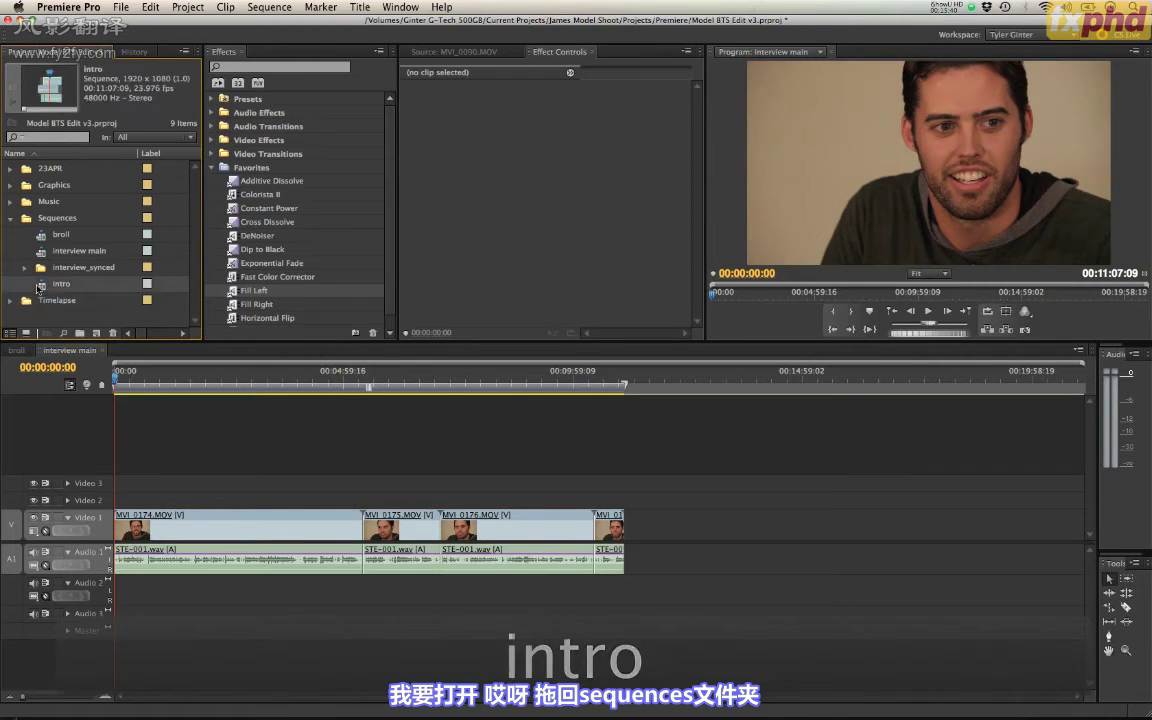
Step: Place the intro sequence in the Sequences bin and open it in the timeline
left_click(52, 285)
left_click_drag(64, 306, 22, 215)
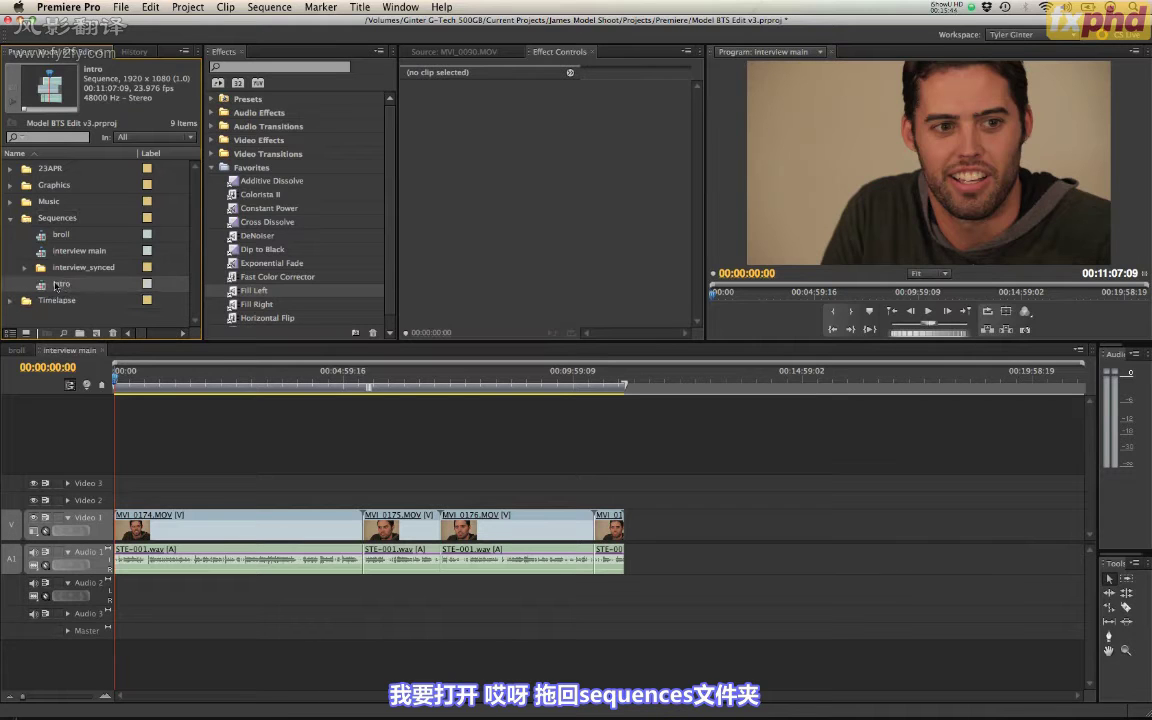
double_click(42, 287)
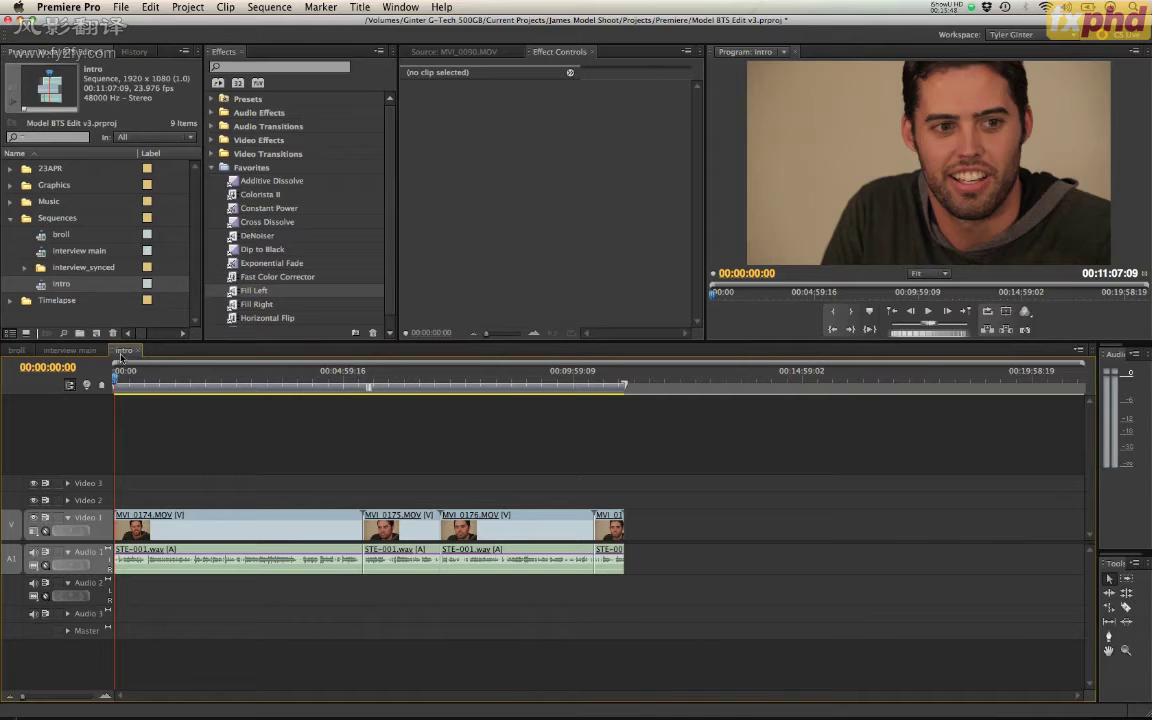
Step: Dock the intro timeline in its own frame below the interview main timeline and delete all clips from intro
left_click_drag(112, 356, 77, 676)
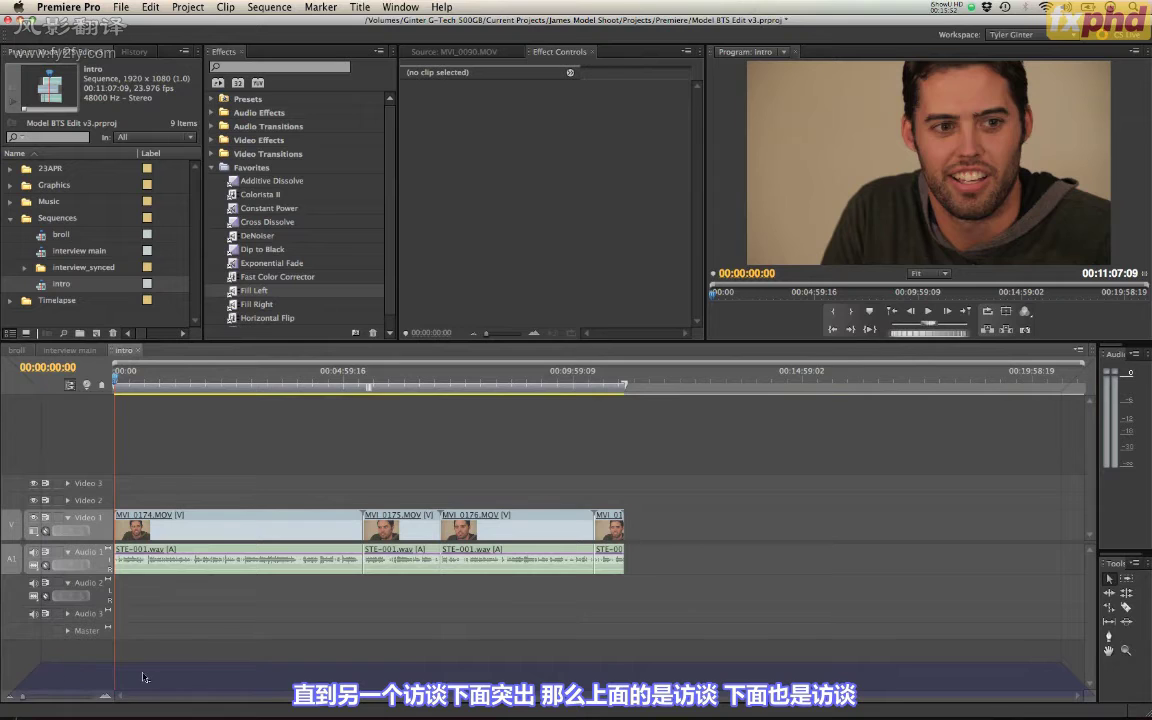
left_click_drag(148, 677, 148, 677)
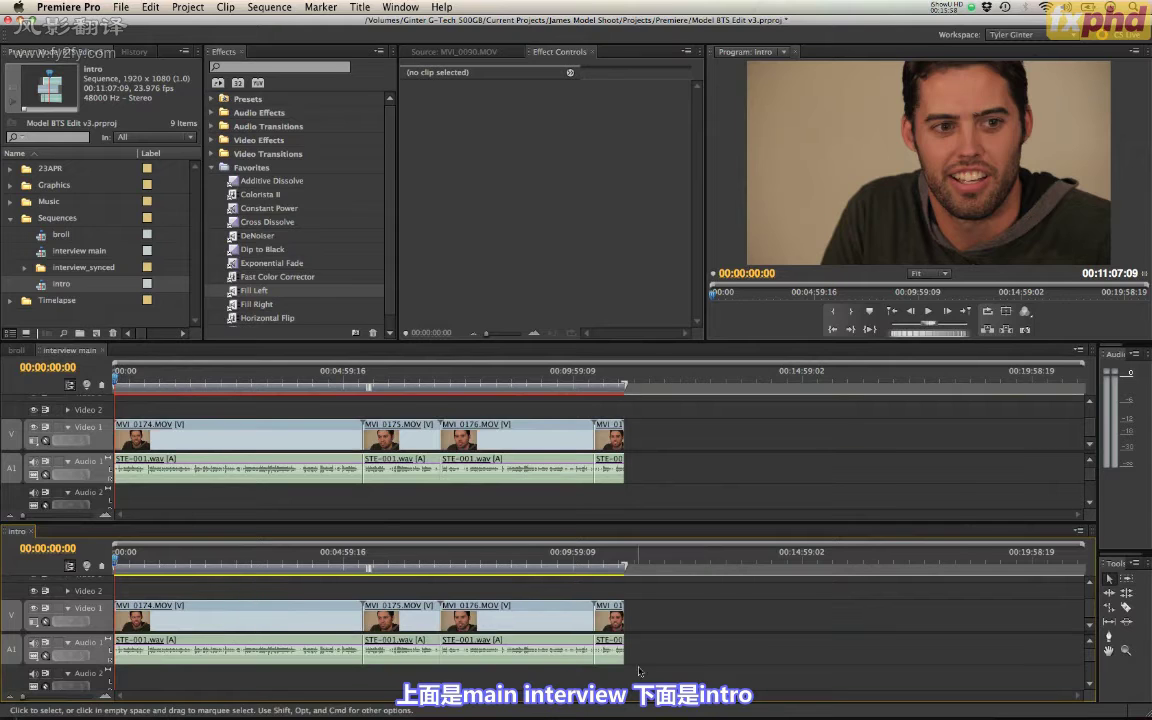
left_click_drag(639, 671, 145, 598)
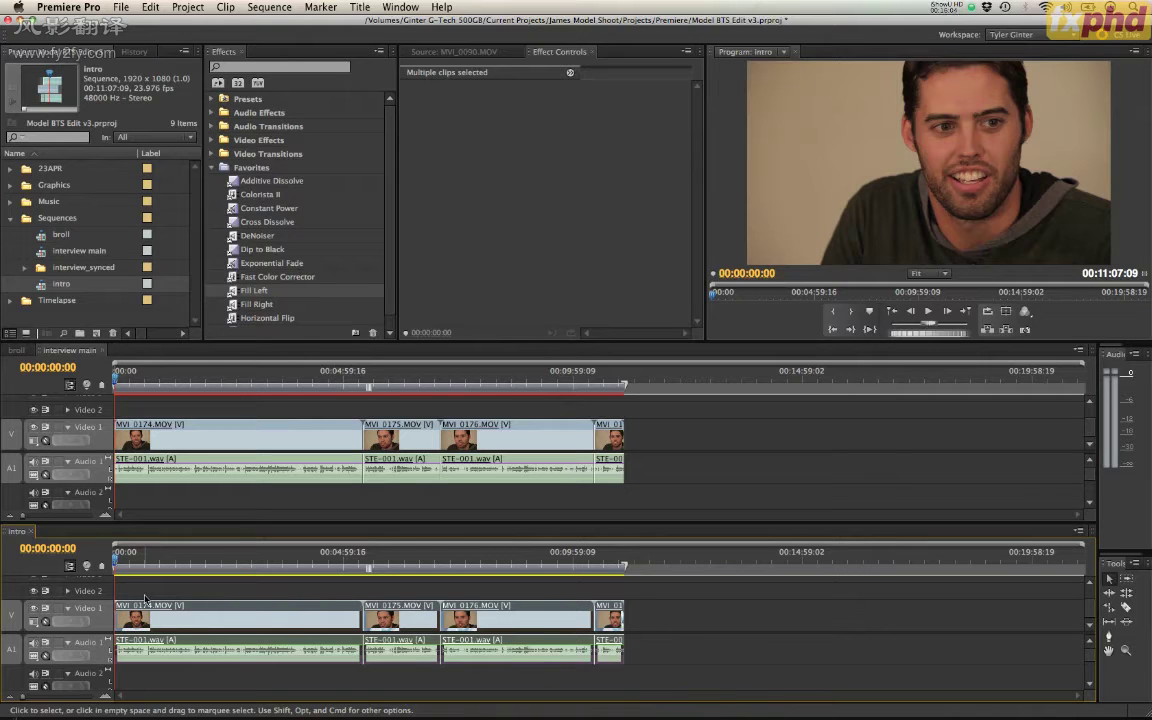
key("Delete")
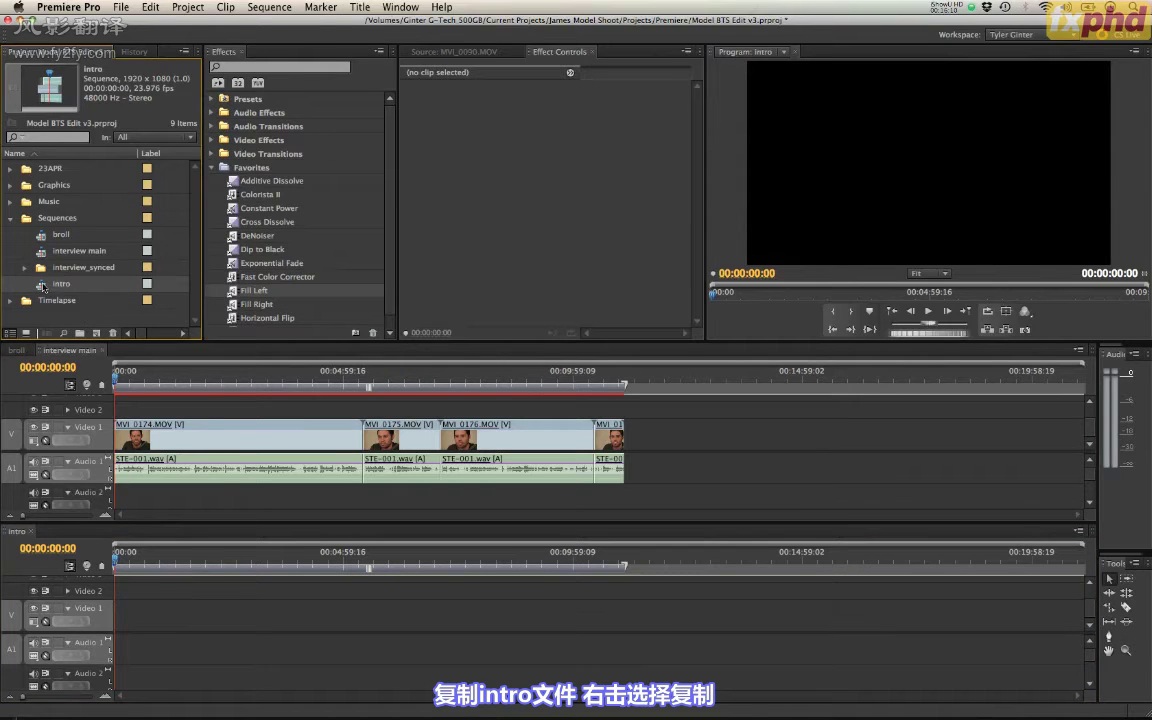
Step: Duplicate the empty intro sequence, name the copy gear, and open it in the timeline
right_click(43, 288)
left_click(87, 641)
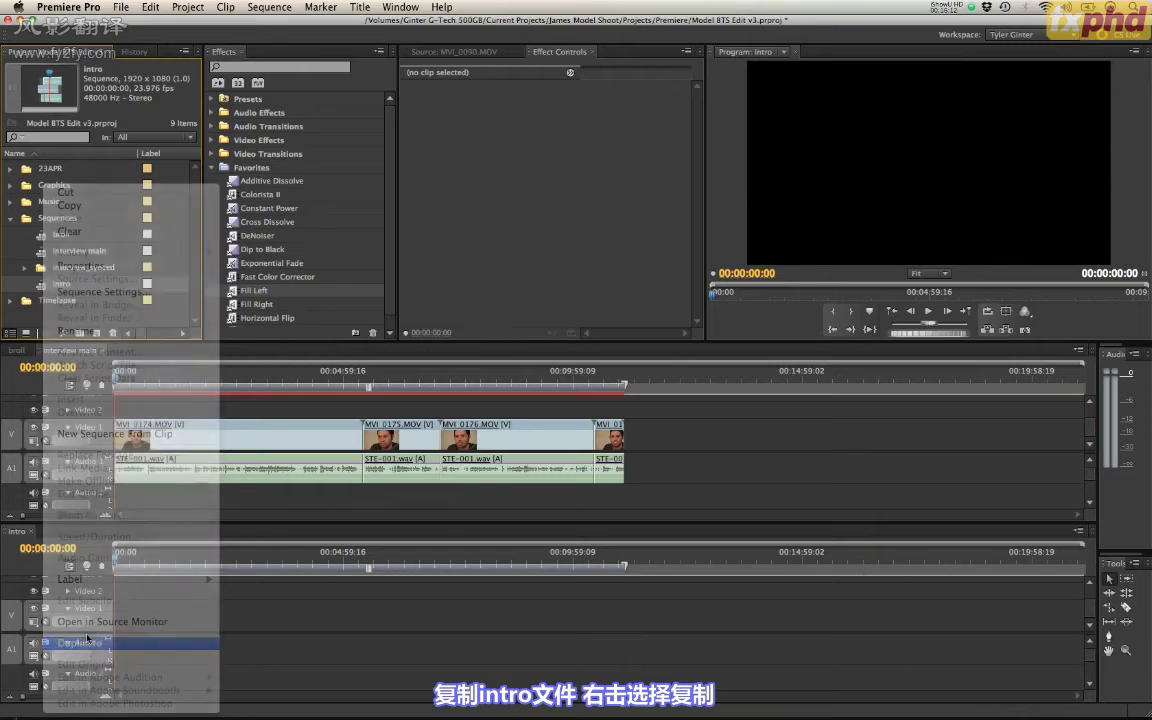
left_click(126, 298)
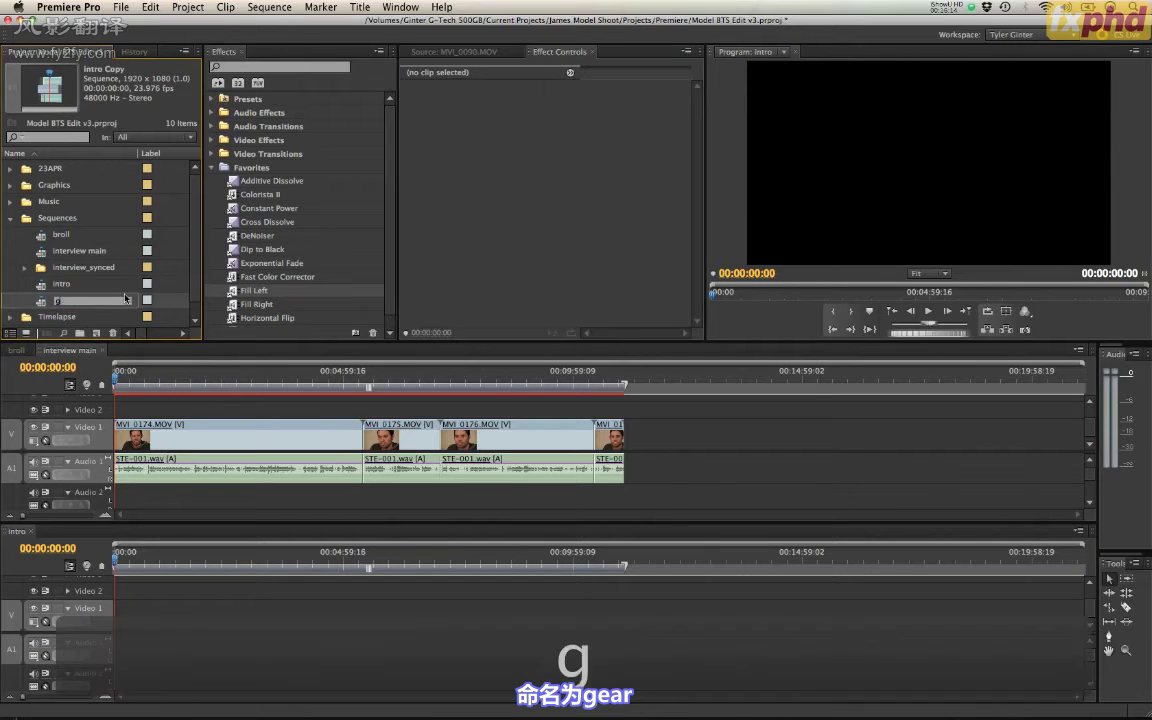
type("gear")
key("Tab")
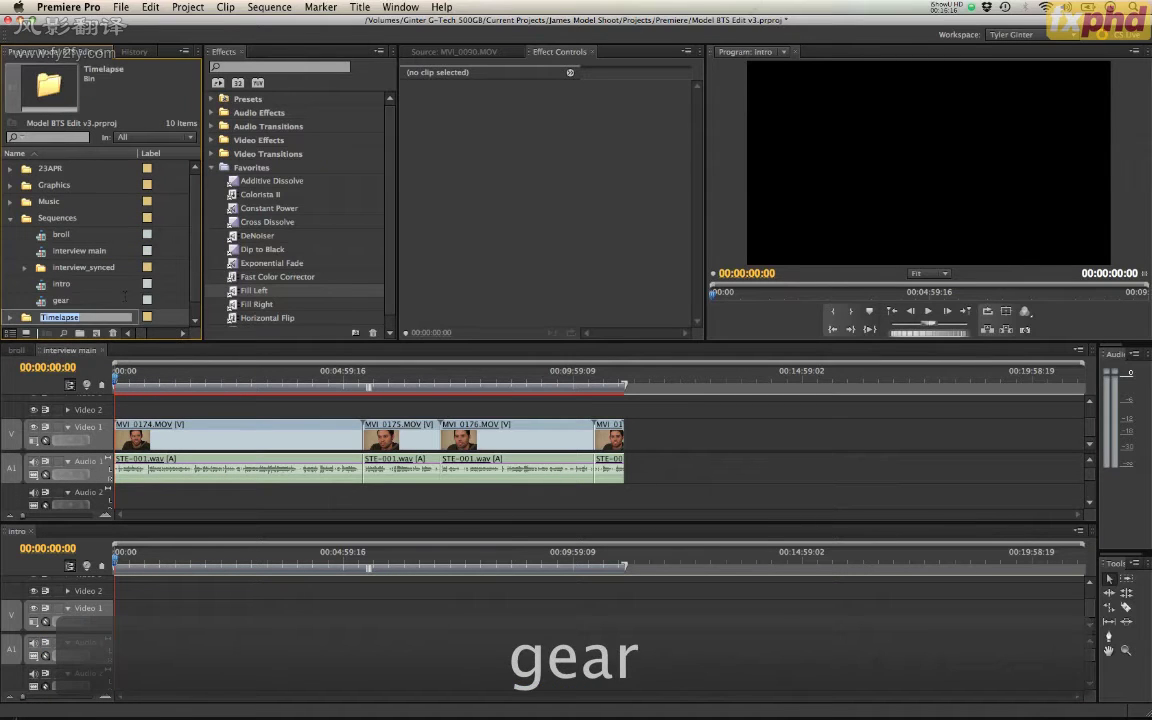
double_click(36, 301)
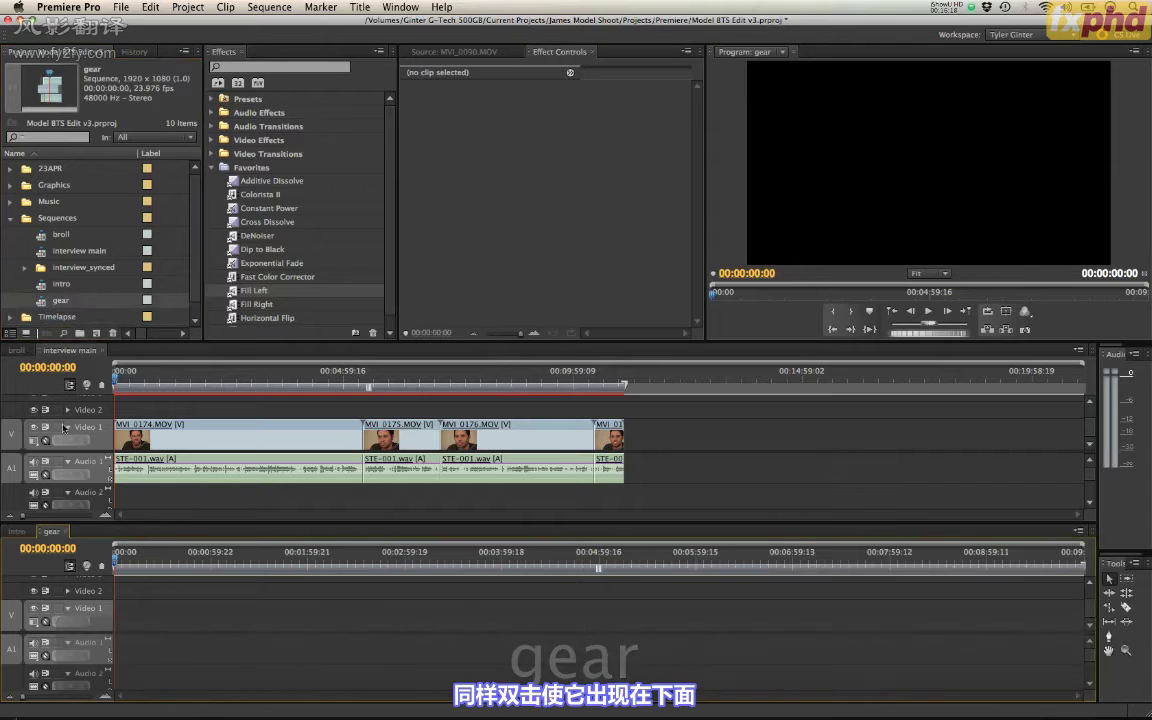
Step: Duplicate the gear sequence, name the copy outro, and place it in the Sequences bin
right_click(42, 303)
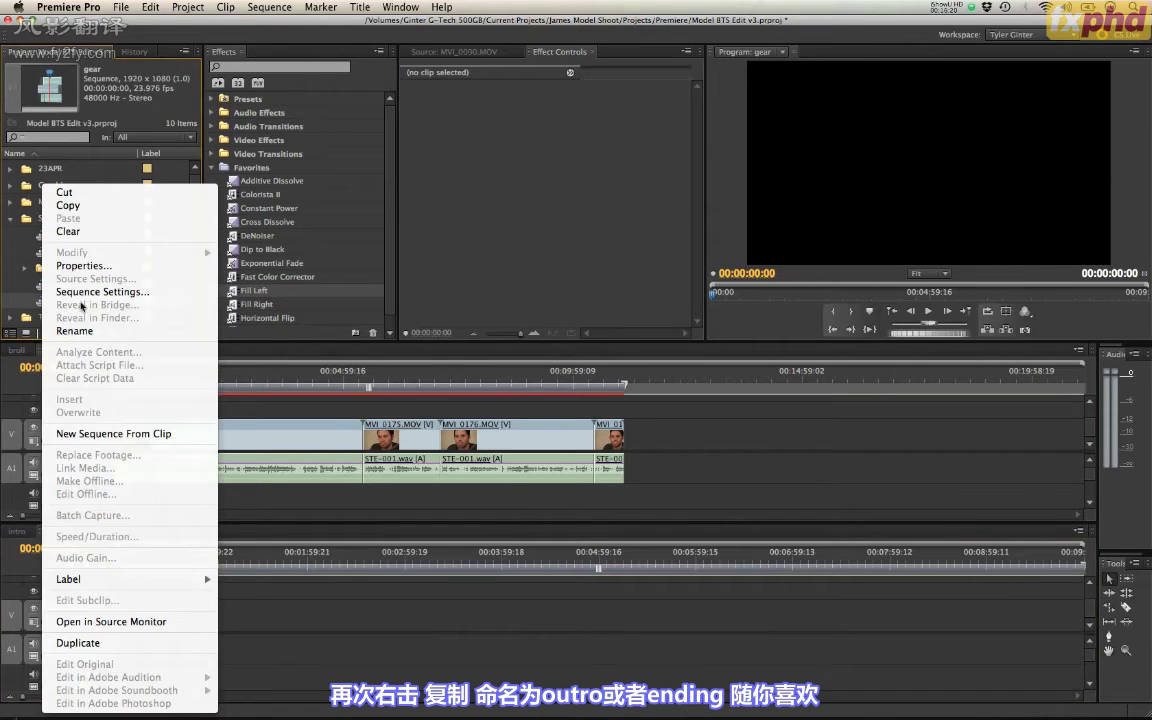
left_click(126, 643)
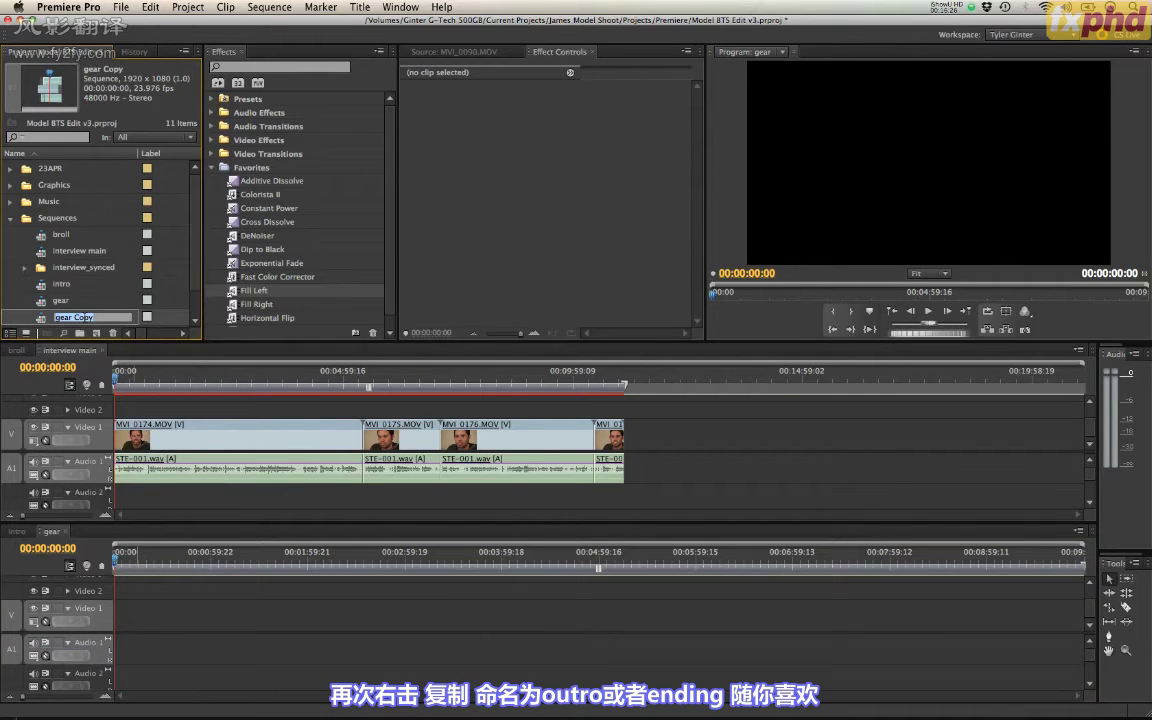
type("out")
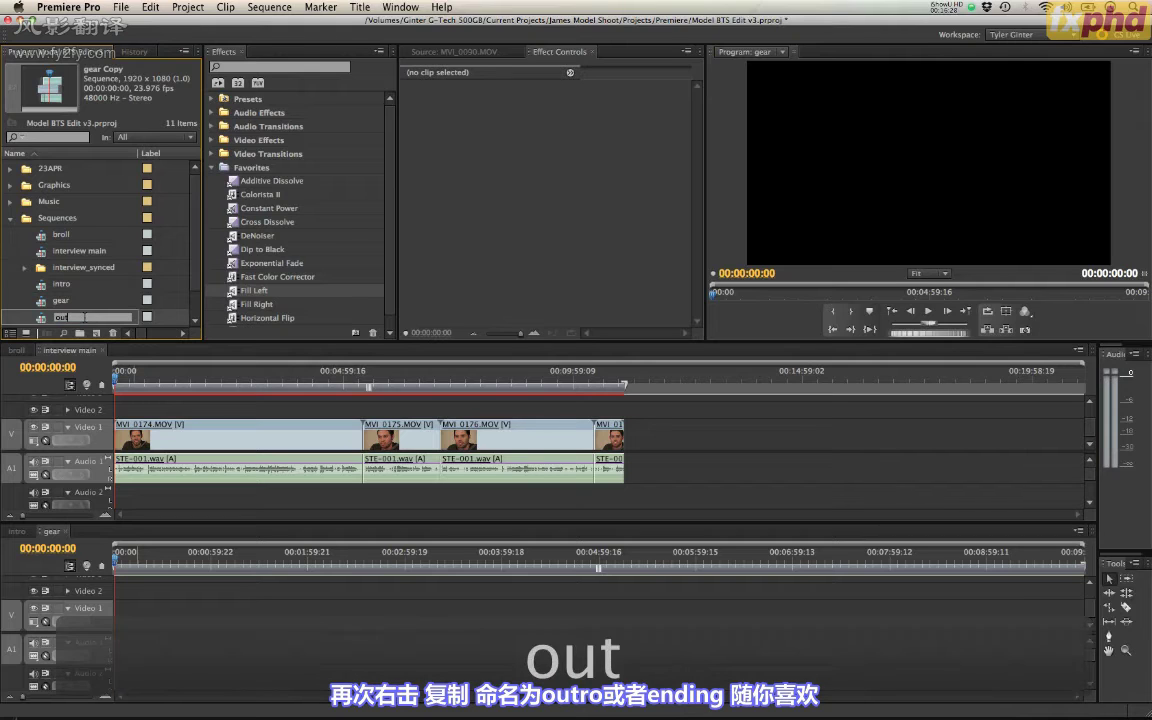
type("ro")
key("Tab")
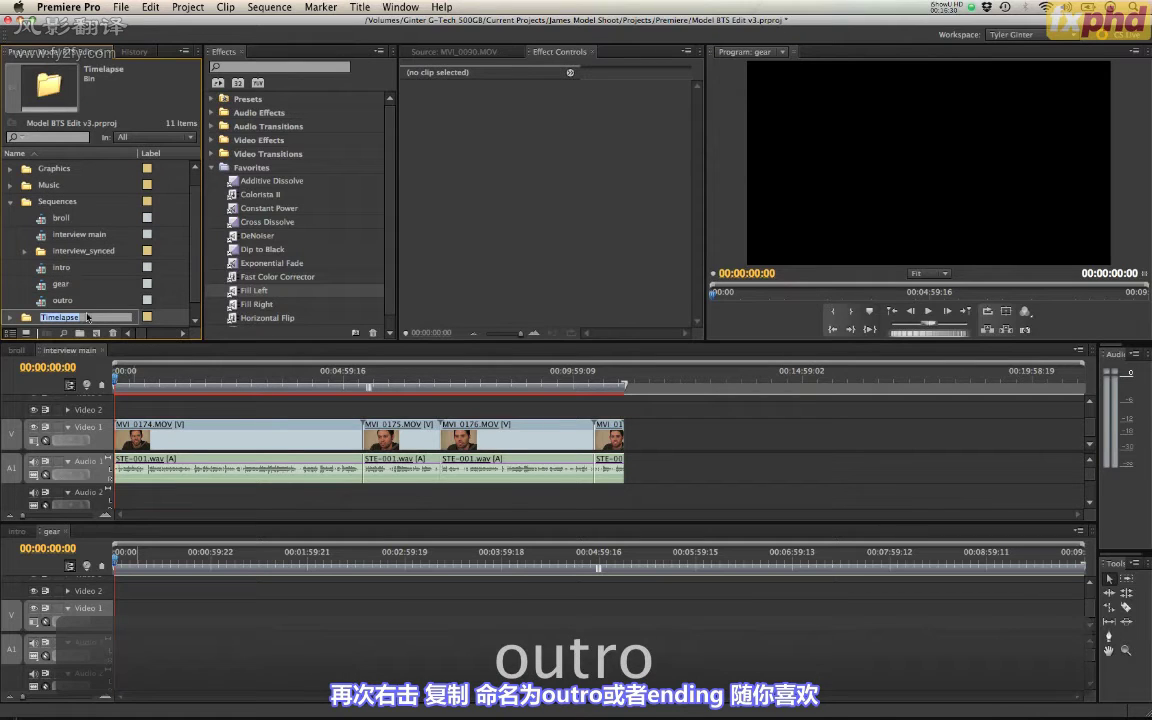
left_click(46, 300)
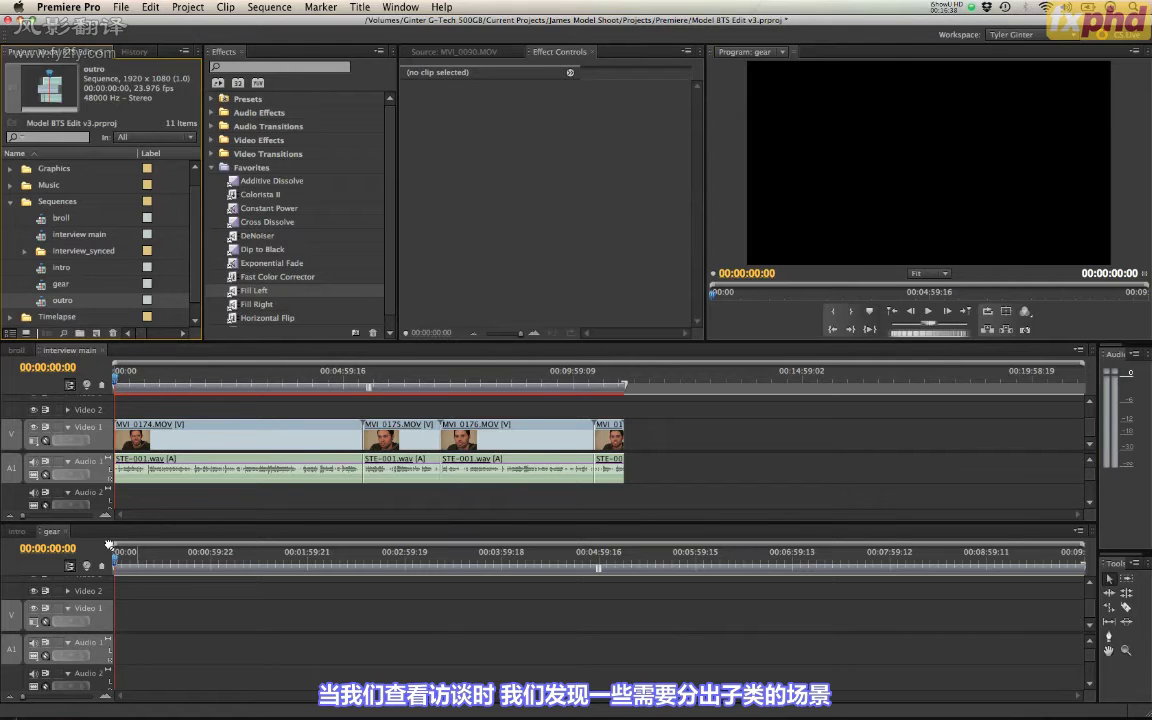
left_click_drag(54, 312, 38, 201)
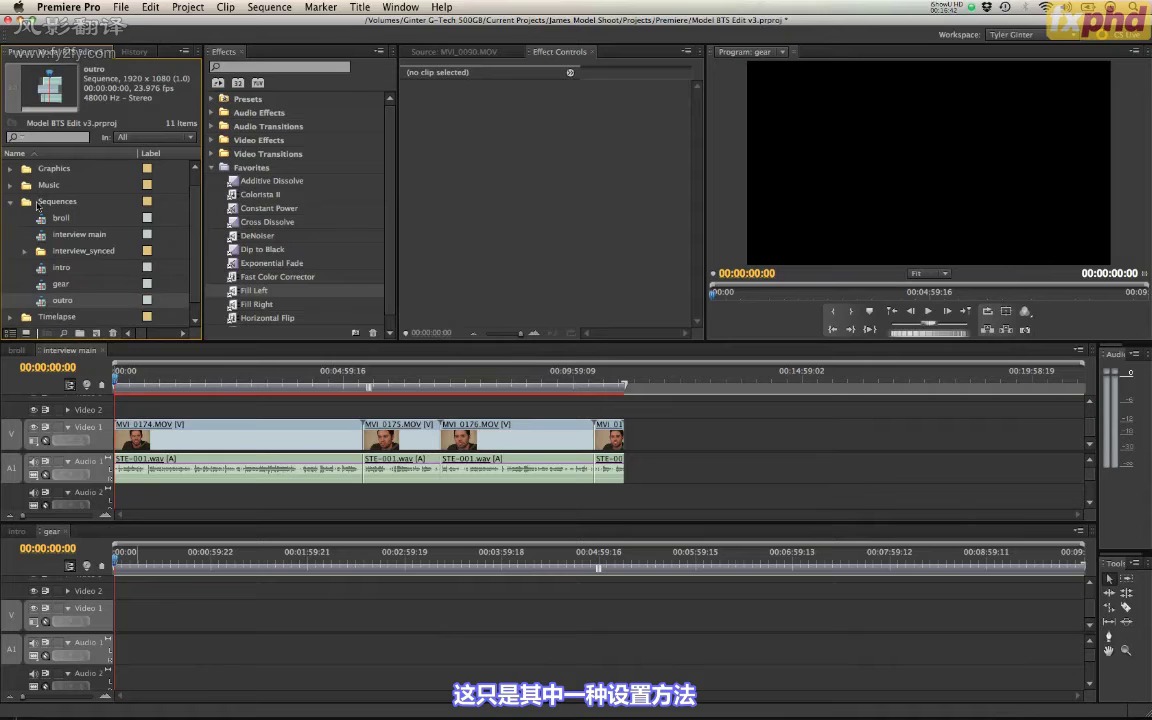
Step: Open the outro sequence in the lower timeline frame, then bring intro and interview main to the front of their frames
double_click(62, 300)
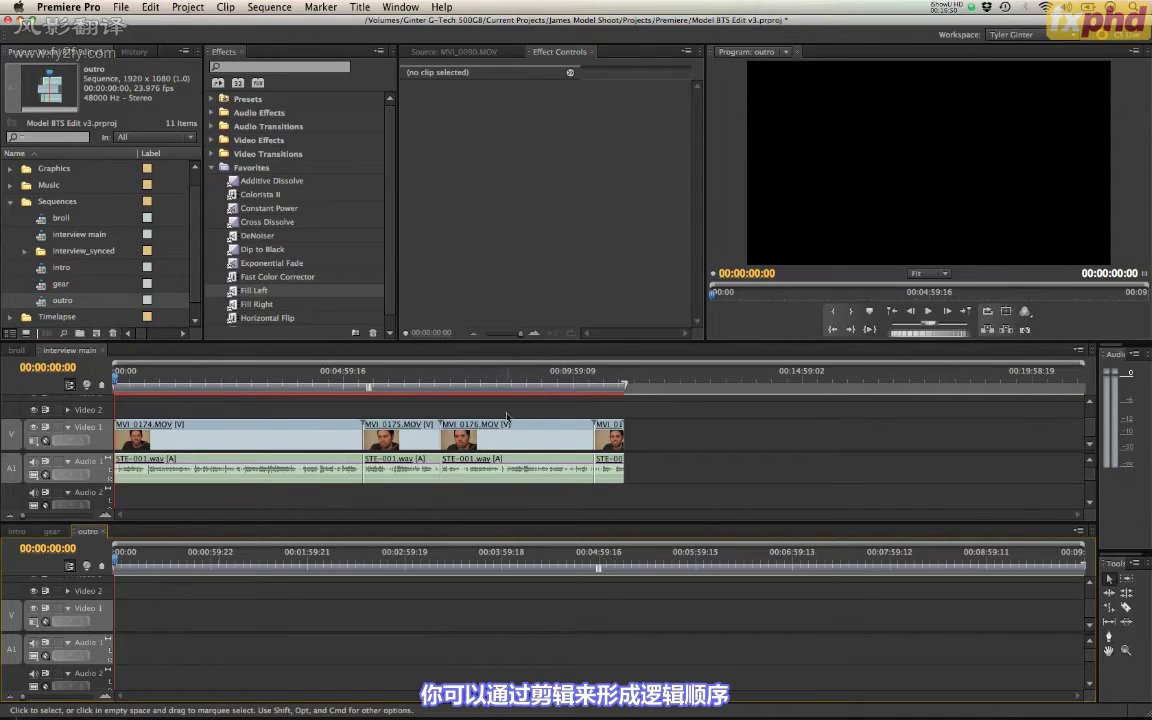
left_click(18, 531)
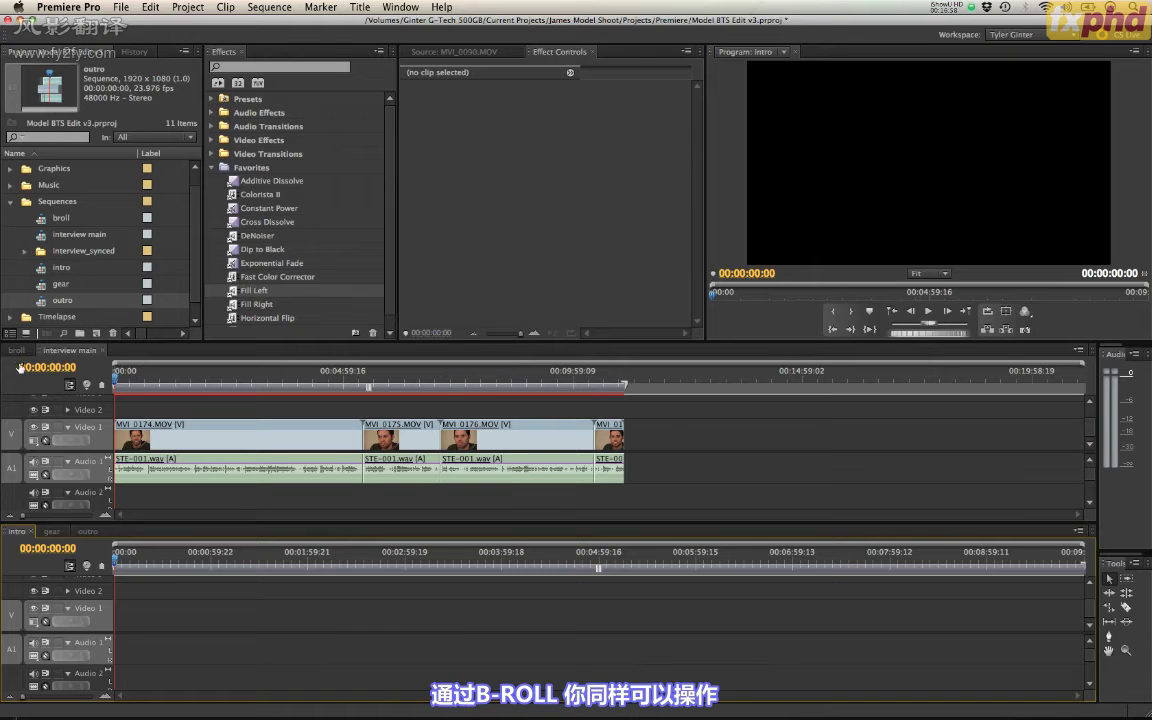
left_click(10, 351)
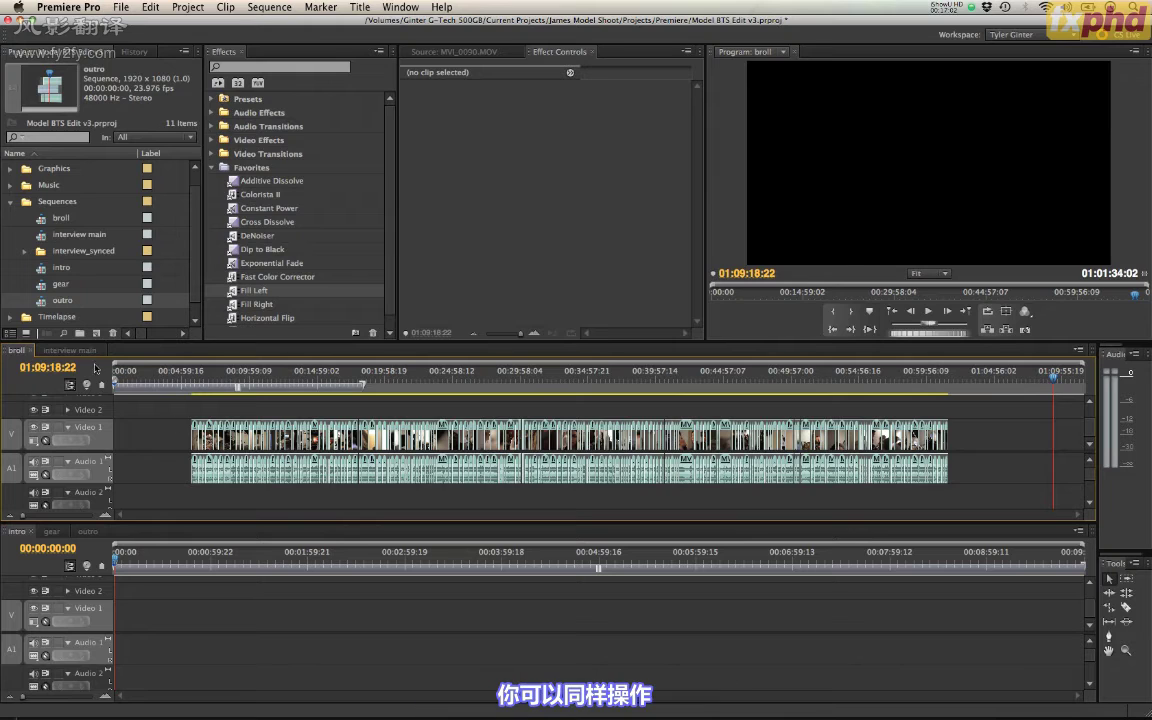
left_click(70, 351)
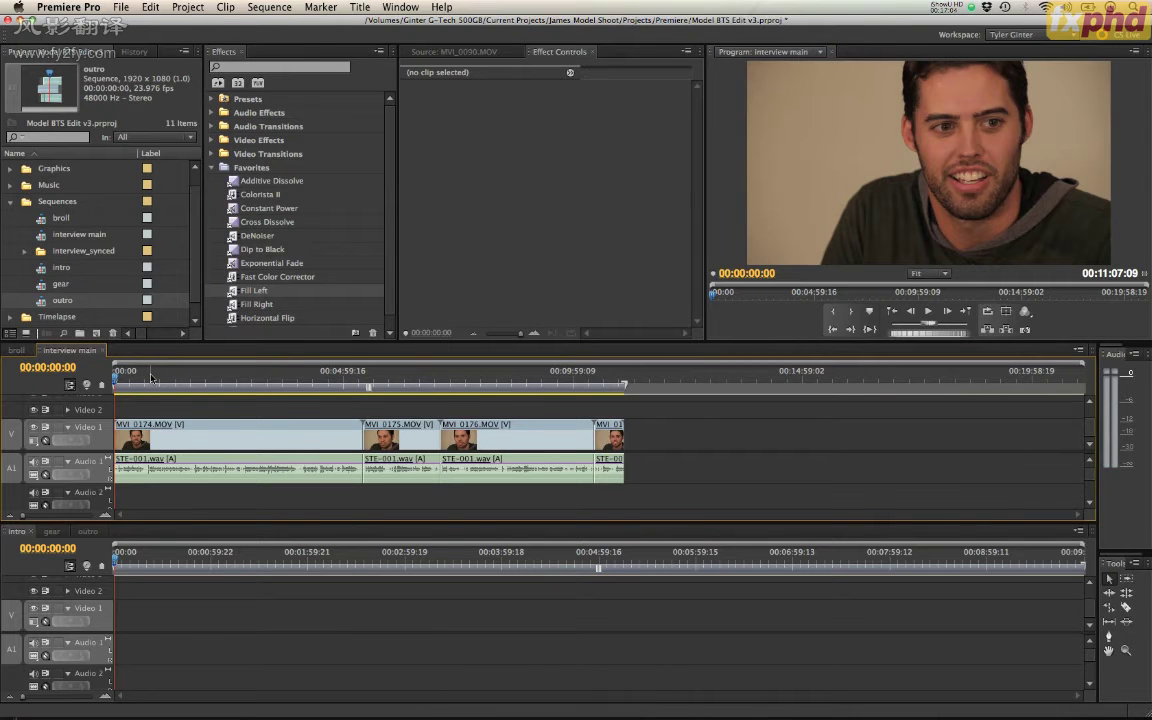
Step: Play the opening of interview main and keep updating the out point during playback, up to about 10 seconds
key("=")
key("=")
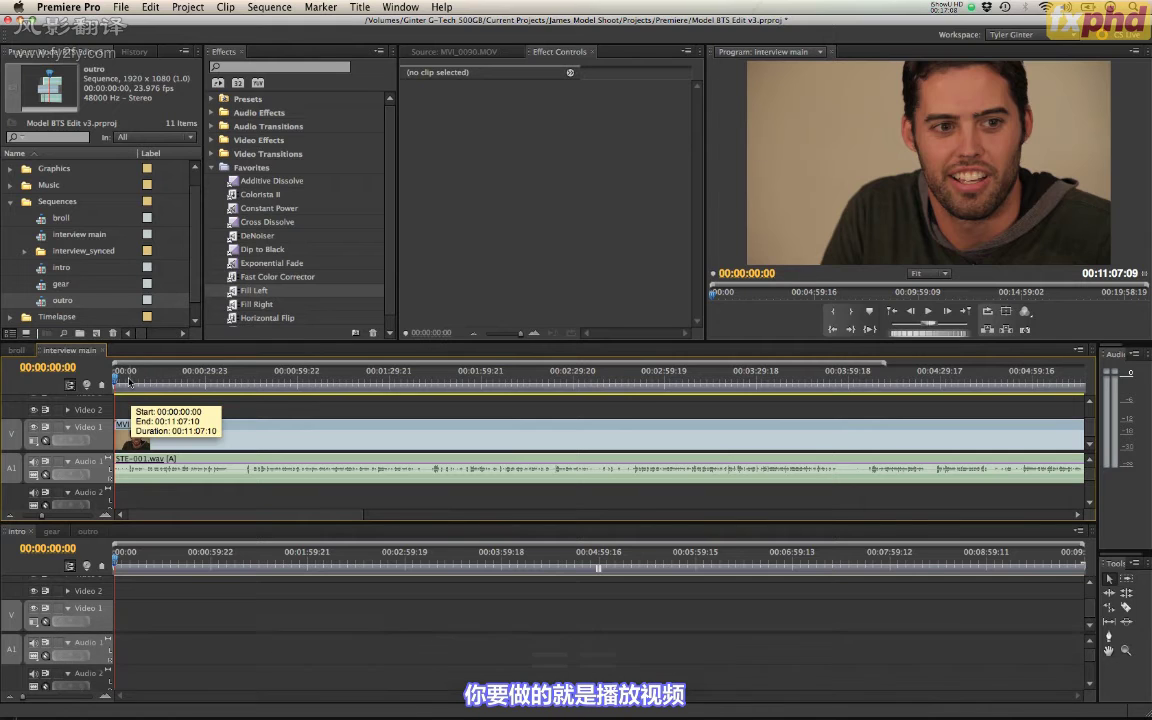
key("space")
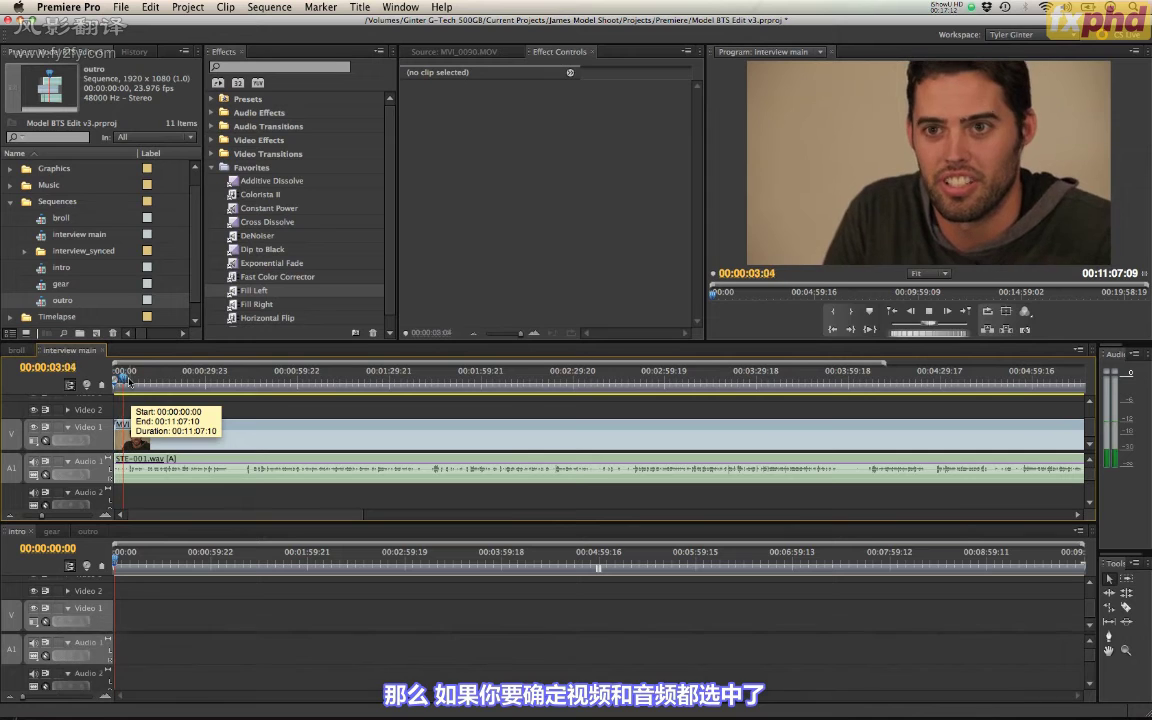
key("space")
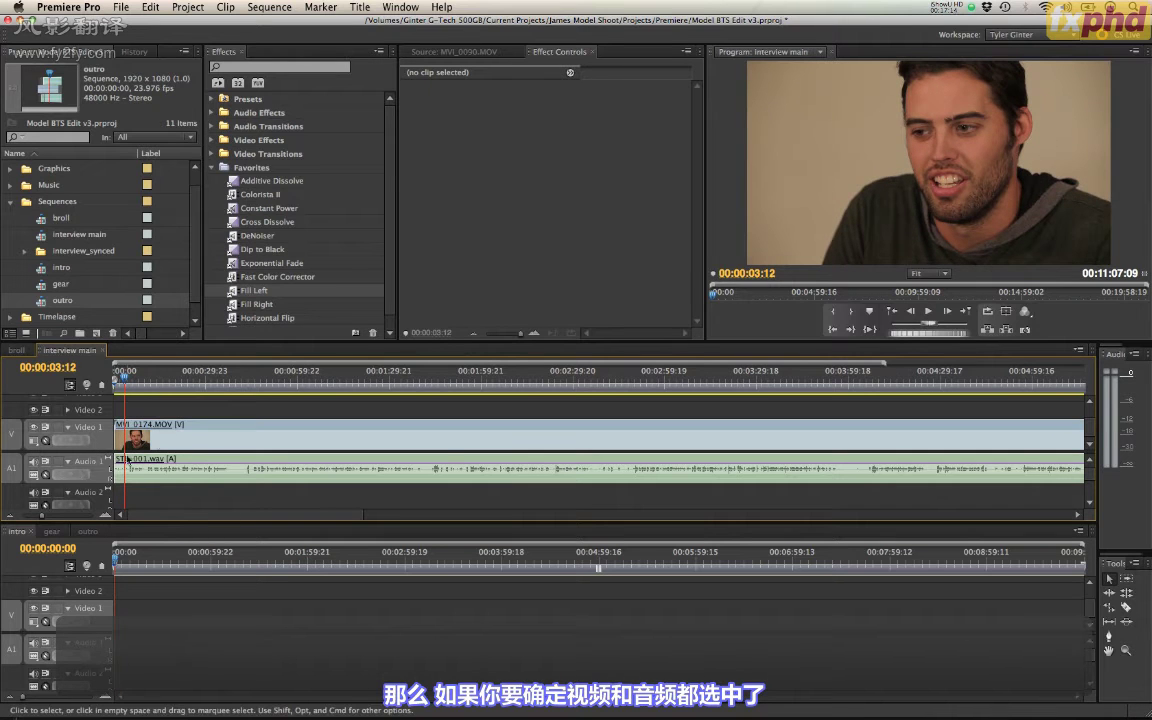
key("space")
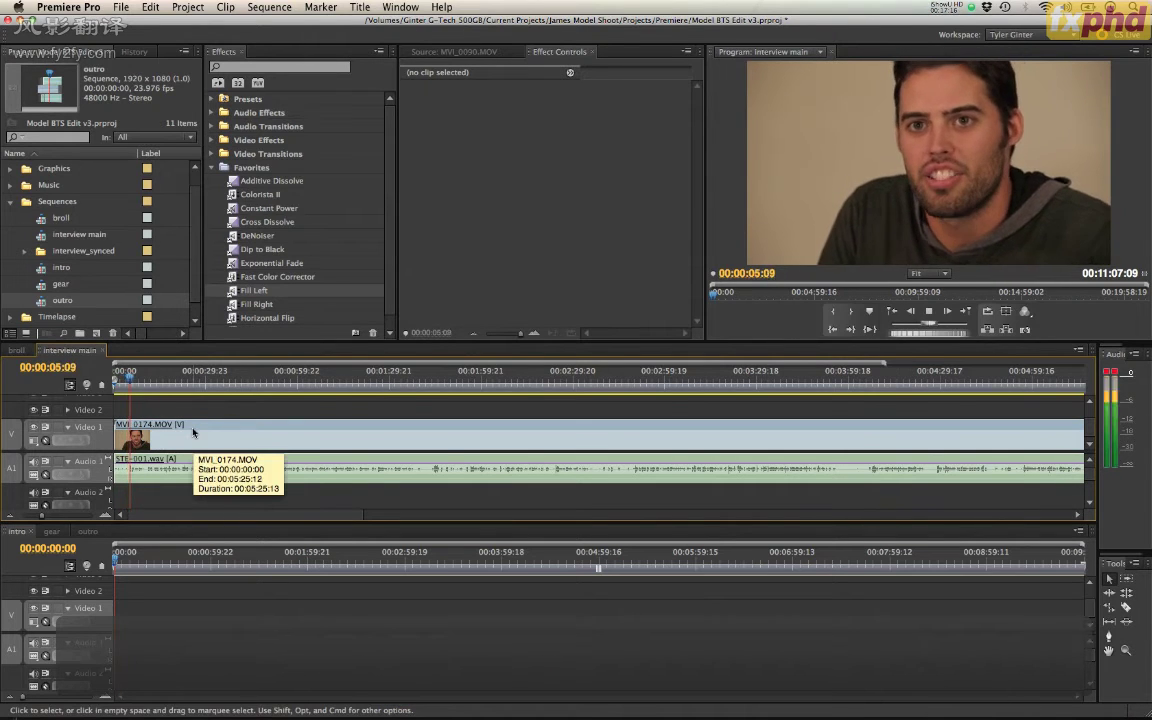
key("r")
key("r")
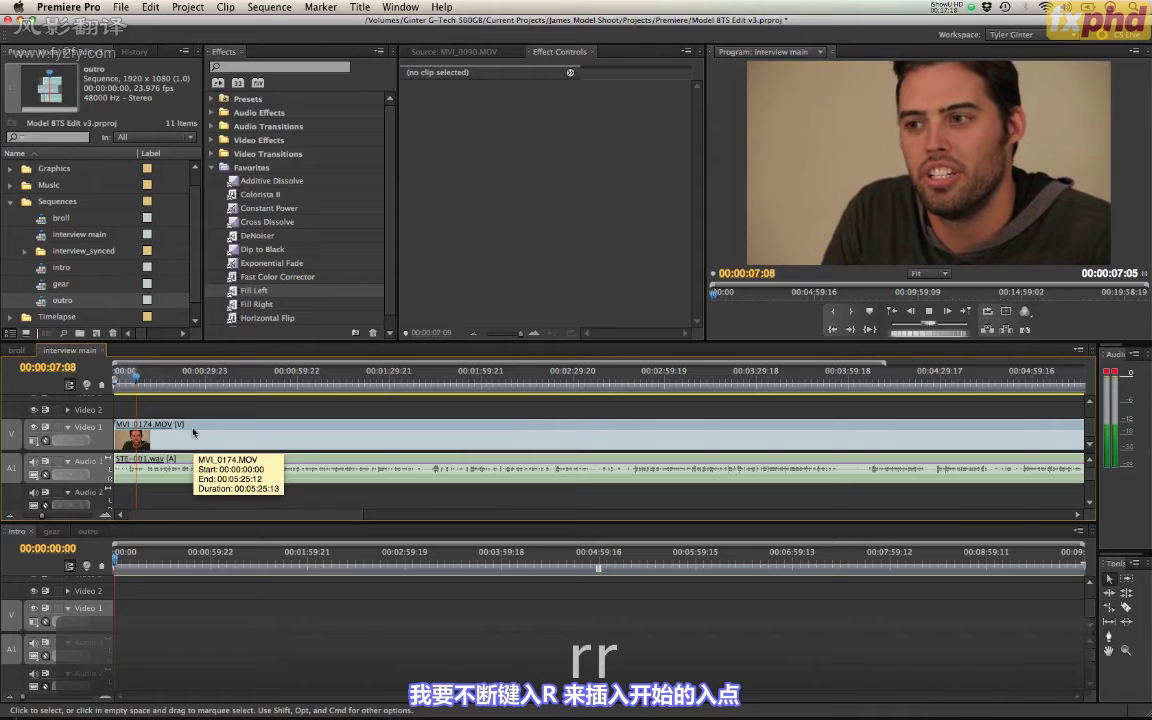
key("r")
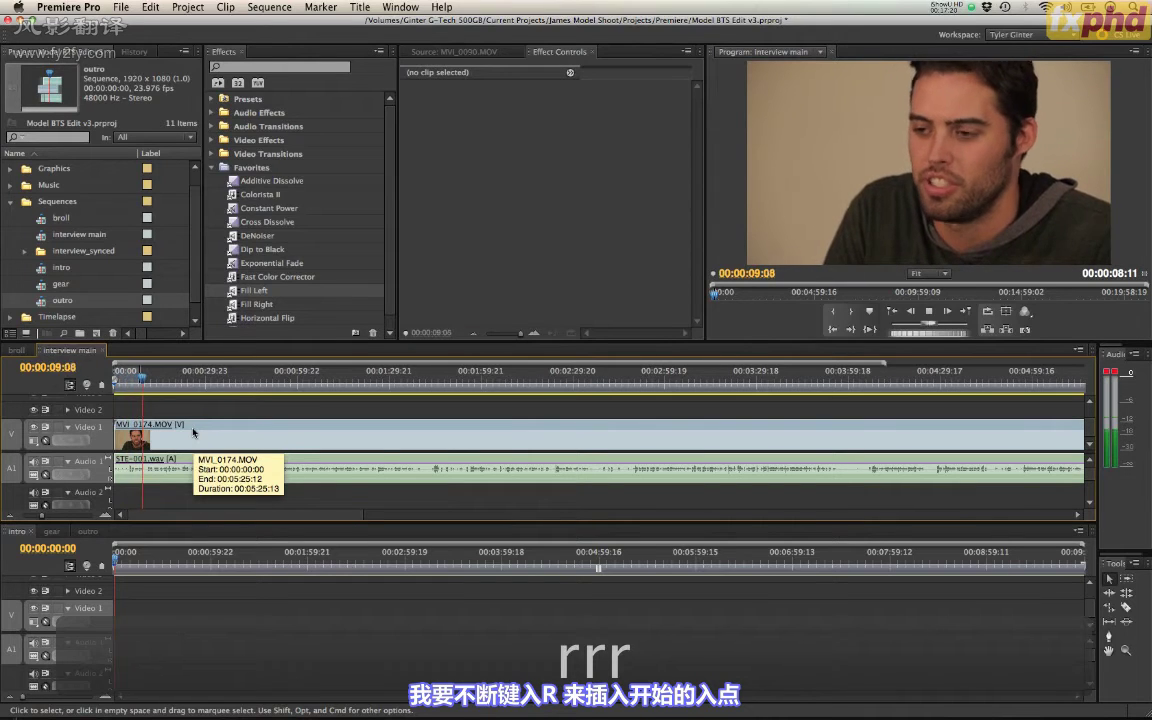
key("r")
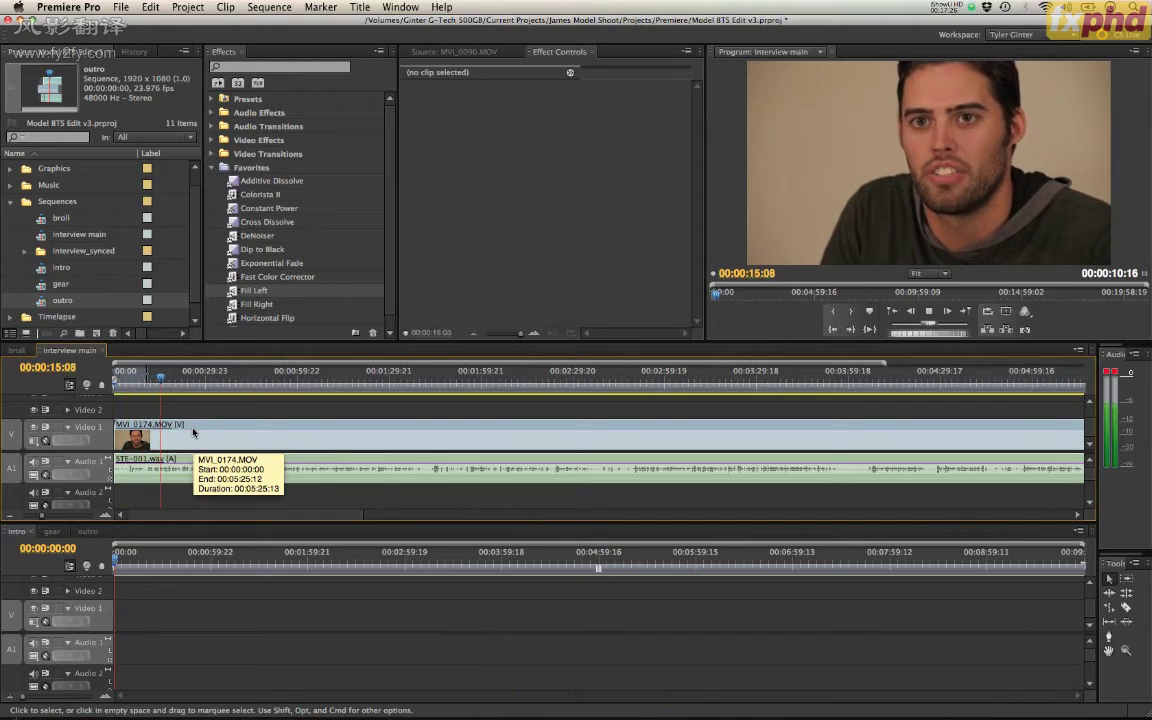
Step: Replay the false start, mark from the beginning of interview main for 00:00:10:12, and extract that range
left_click(138, 373)
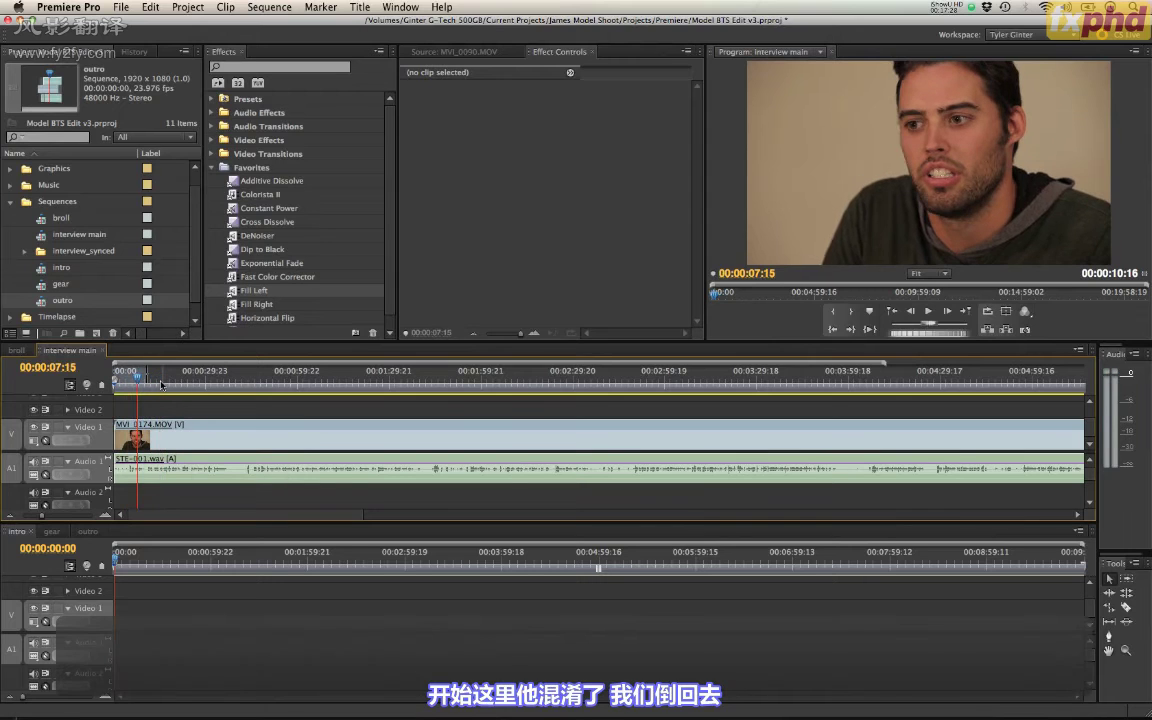
key("space")
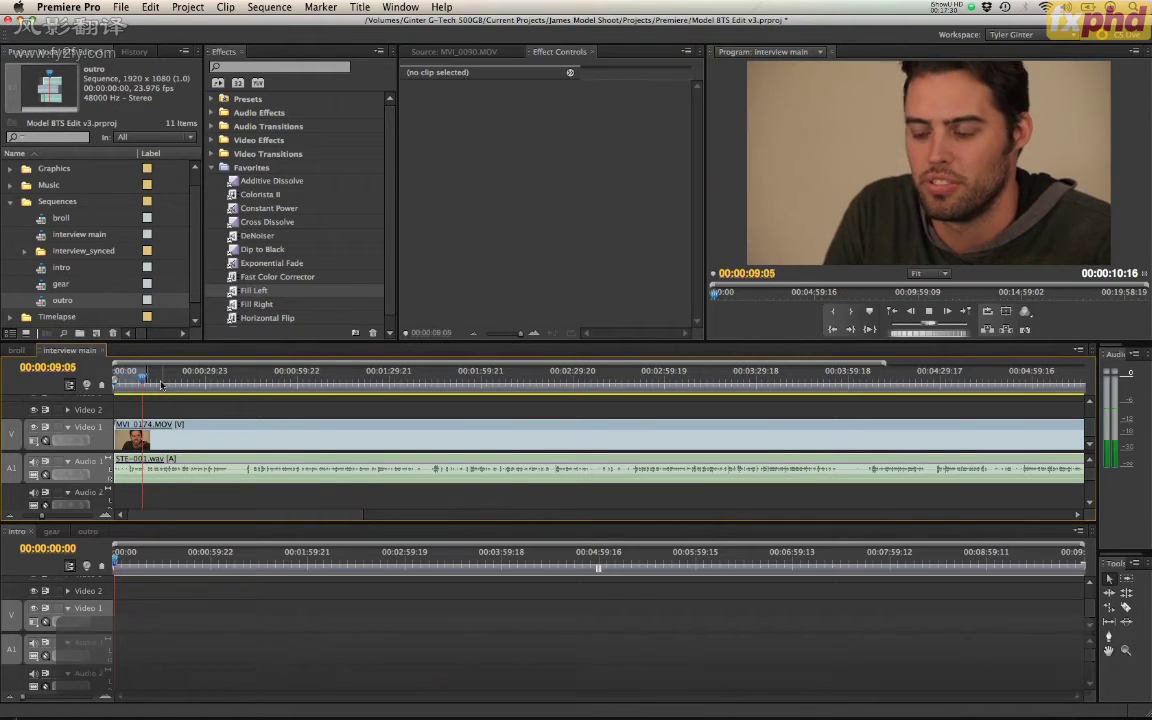
key("r")
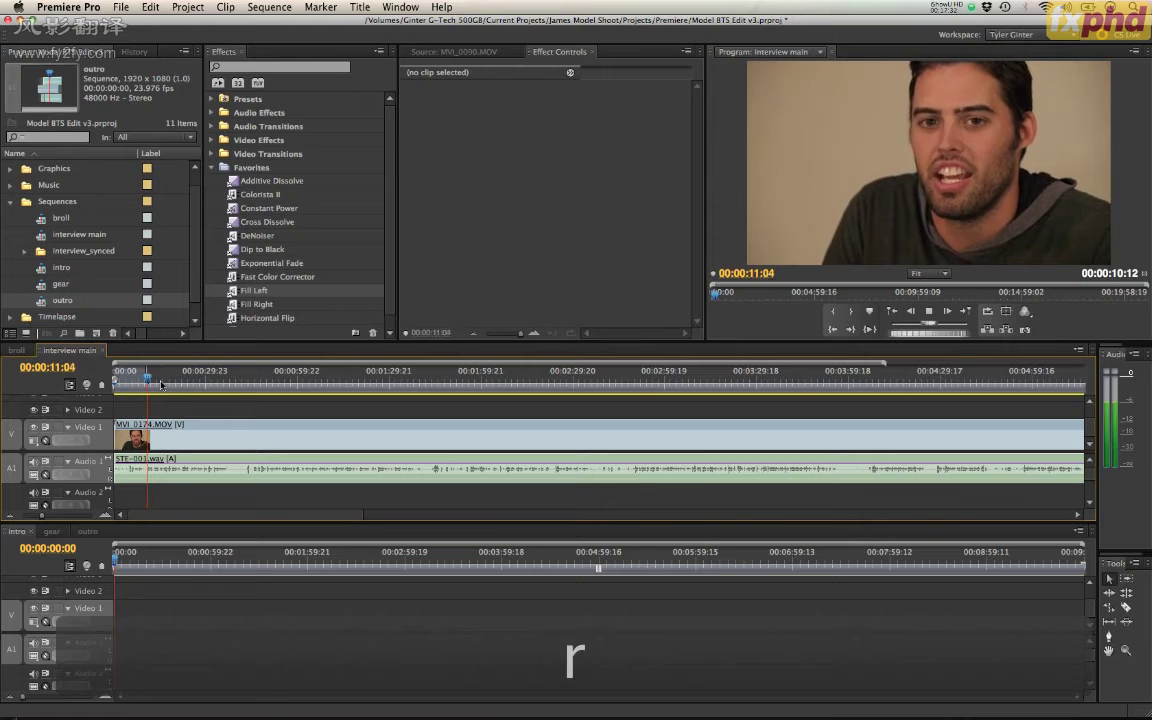
key("space")
left_click_drag(140, 383, 114, 383)
key("e")
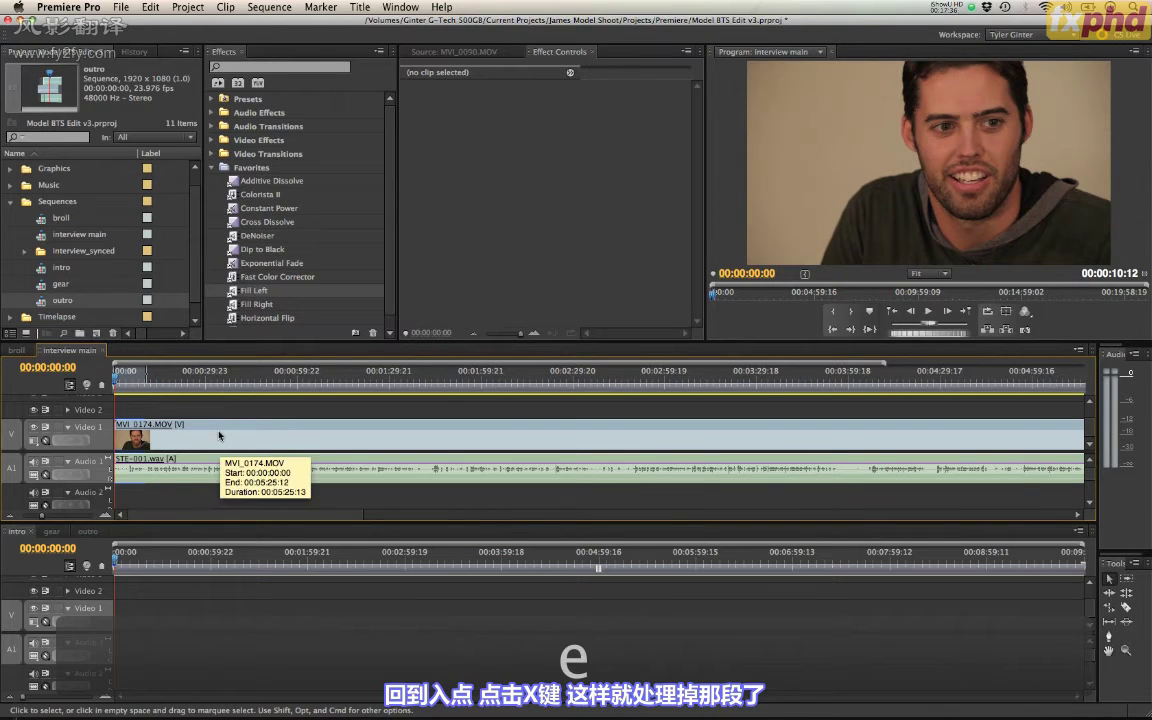
key("x")
Step: Play the first few seconds of the trimmed interview main sequence to check the new opening
key("equal")
key("equal")
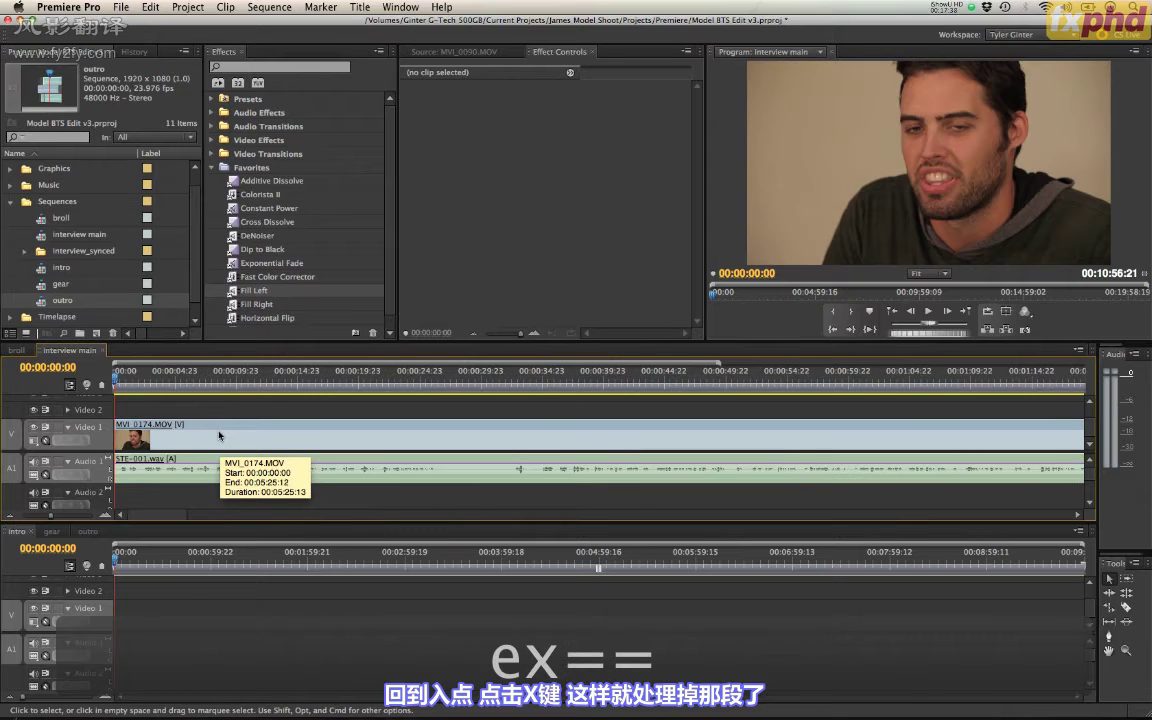
key("space")
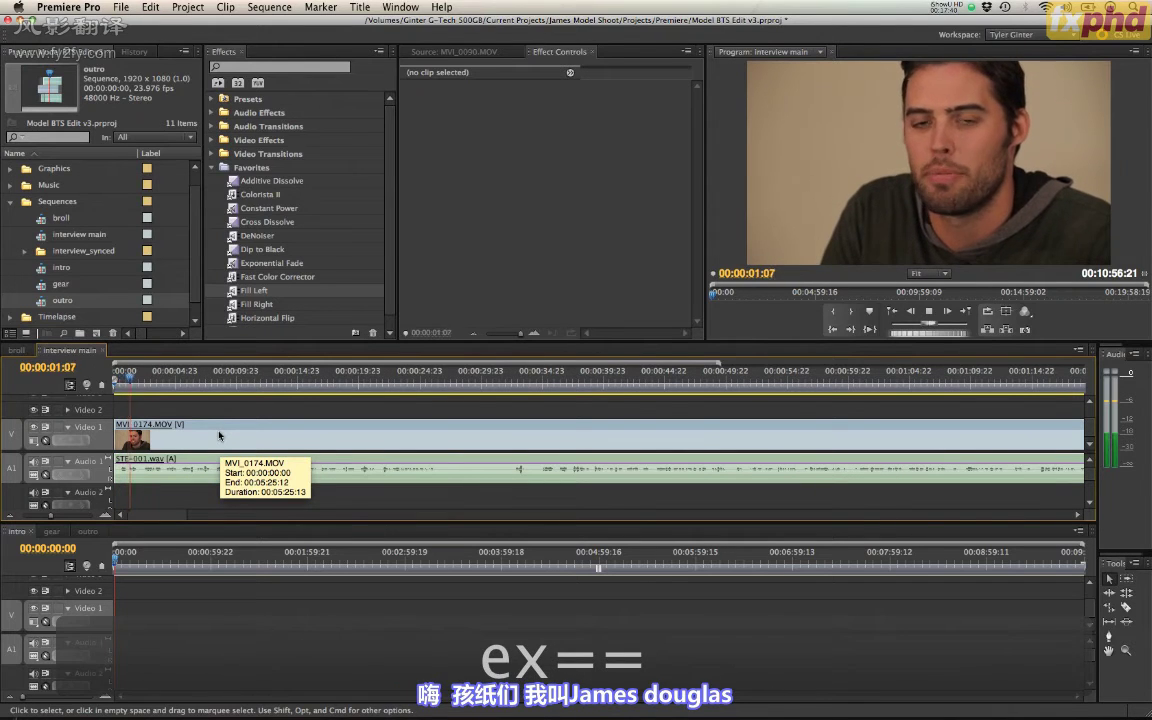
key("space")
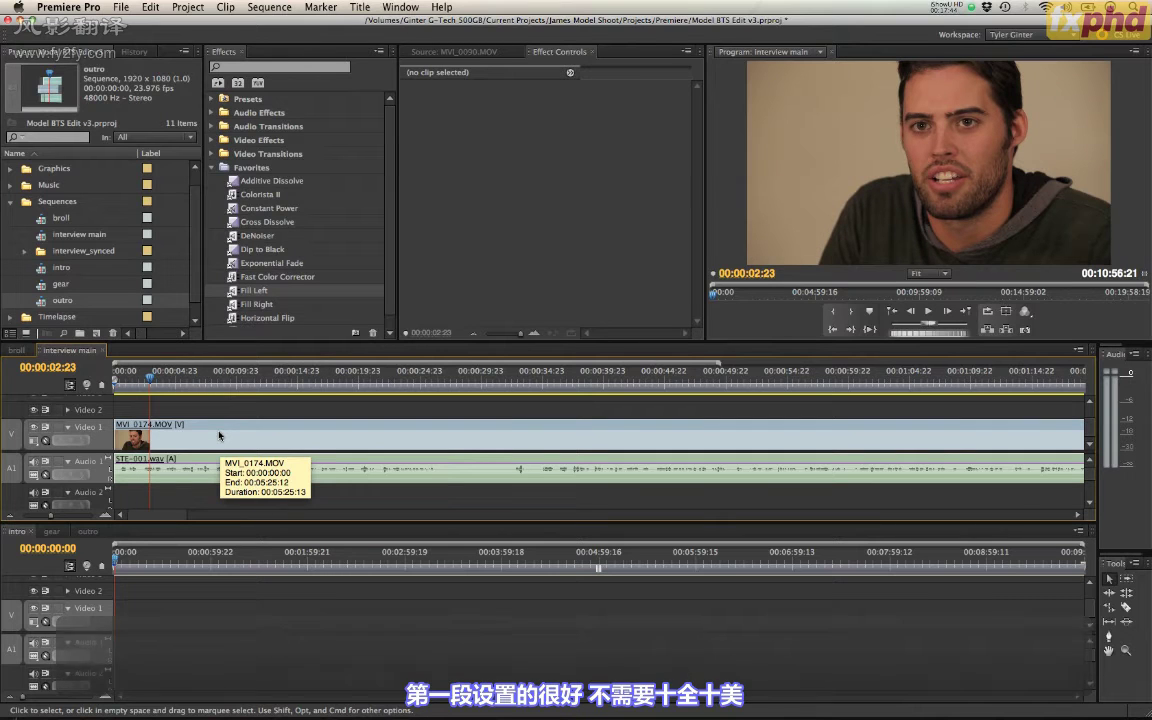
Step: Play to the end of the opening overview and split the MVI_0174.MOV clip and its audio at 00:00:26:18
key("minus")
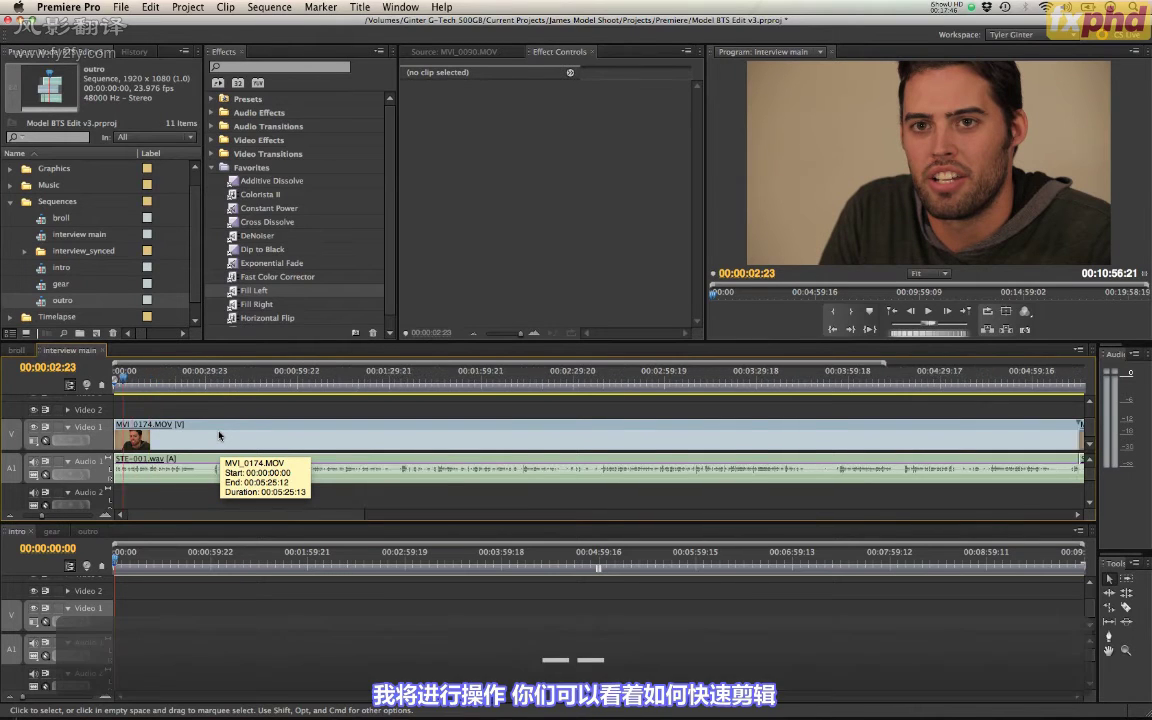
key("minus")
key("minus")
key("equal")
key("equal")
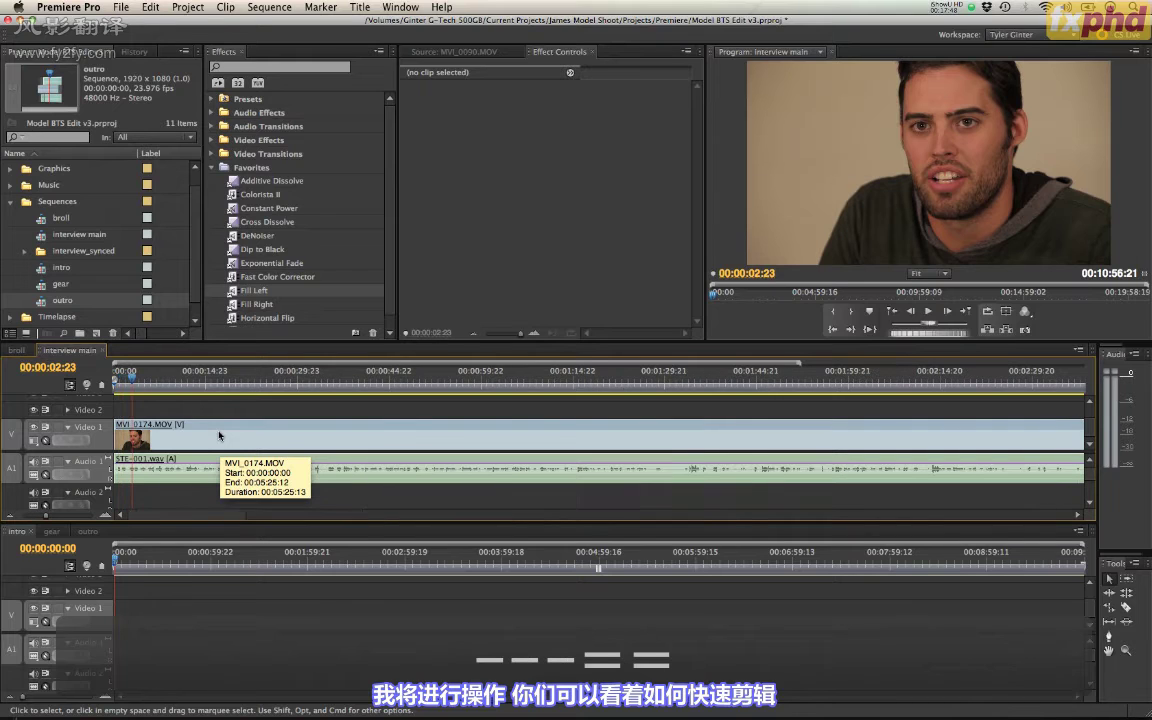
key("space")
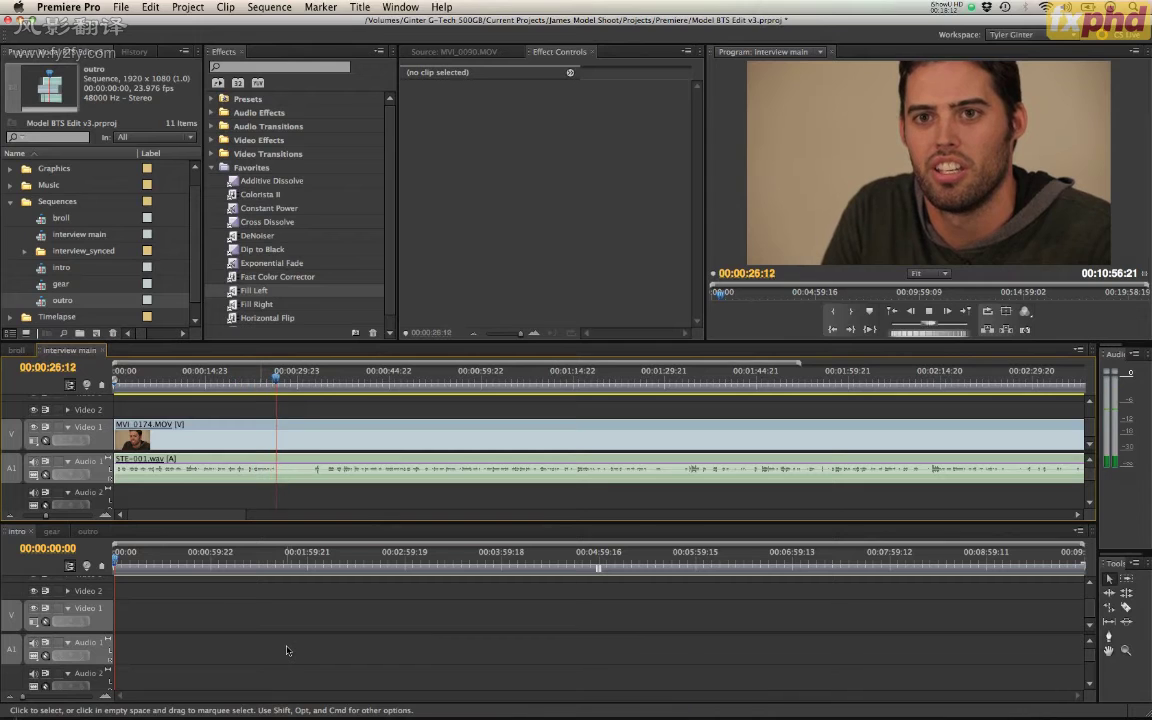
key("space")
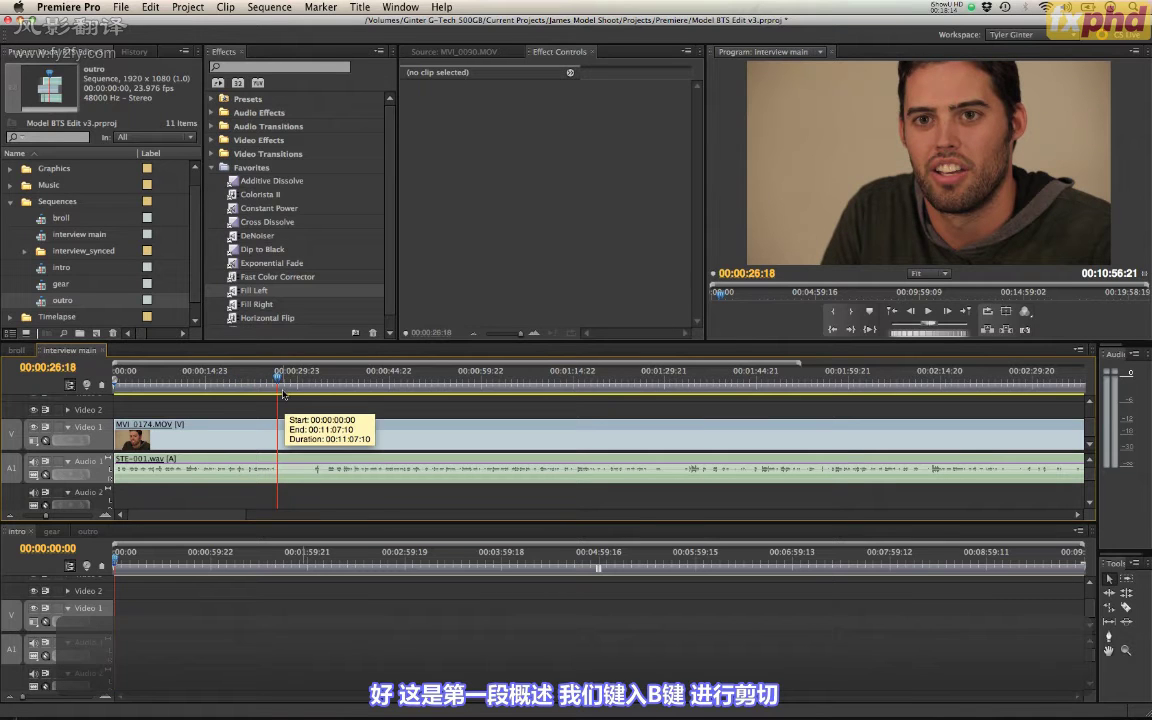
key("b")
Step: Cut the first MVI_0174.MOV segment with its audio out of interview main and paste it into the intro sequence
left_click(222, 433)
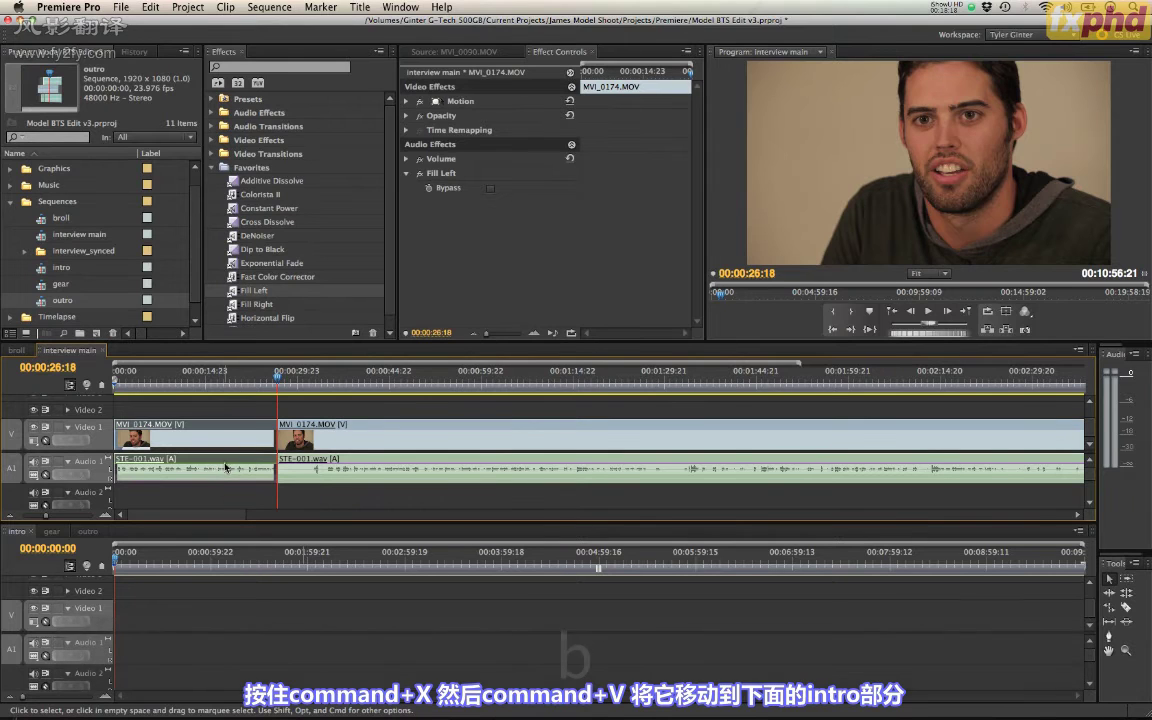
key("super+x")
left_click_drag(115, 558, 161, 566)
key("super+v")
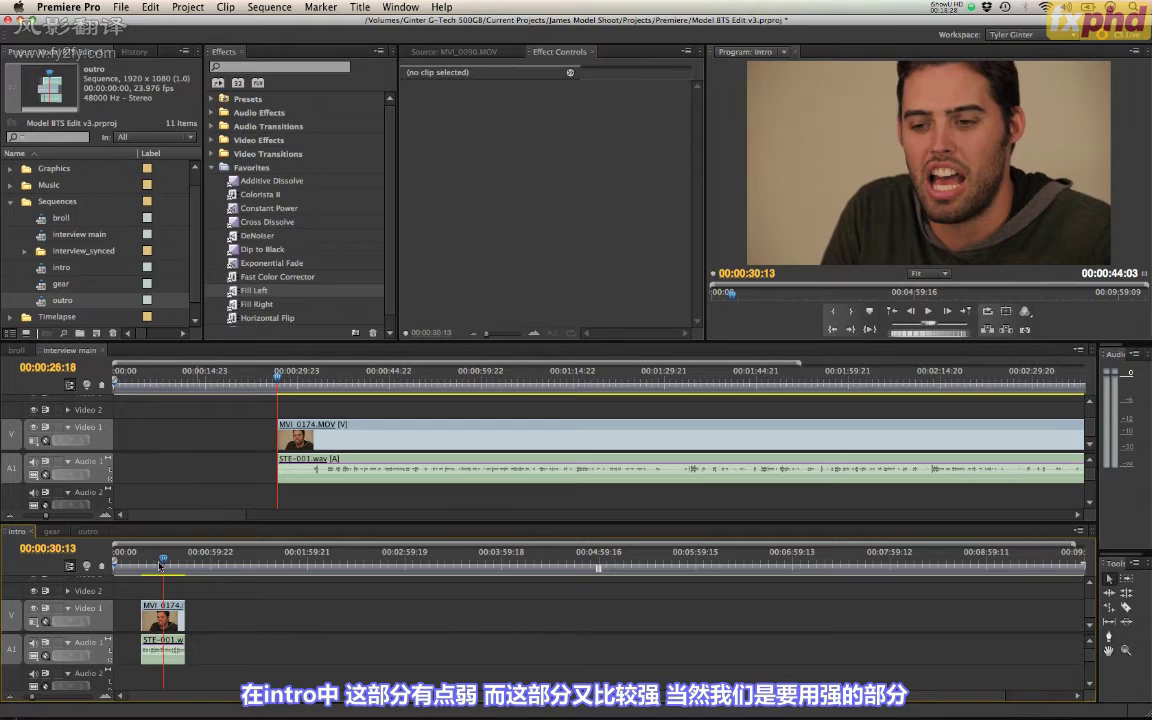
Step: Play past the gap in interview main, mark in at 00:00:25:07 and out at about 00:00:34:15, and extract that range
left_click(295, 384)
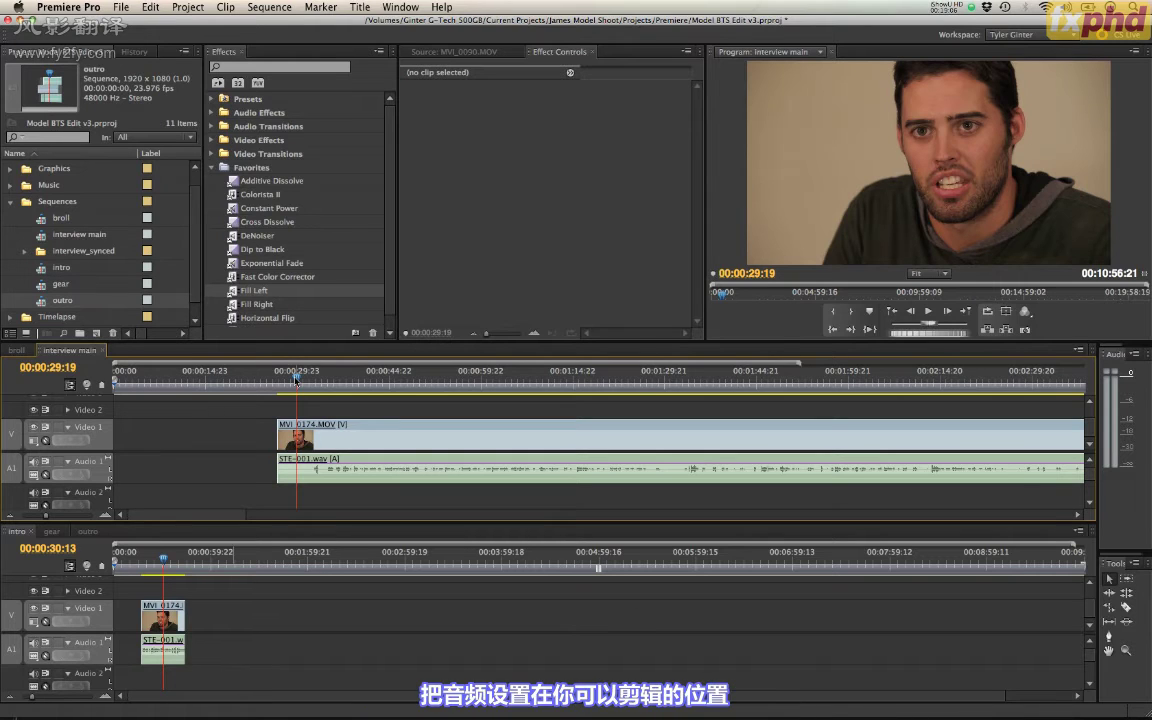
key("space")
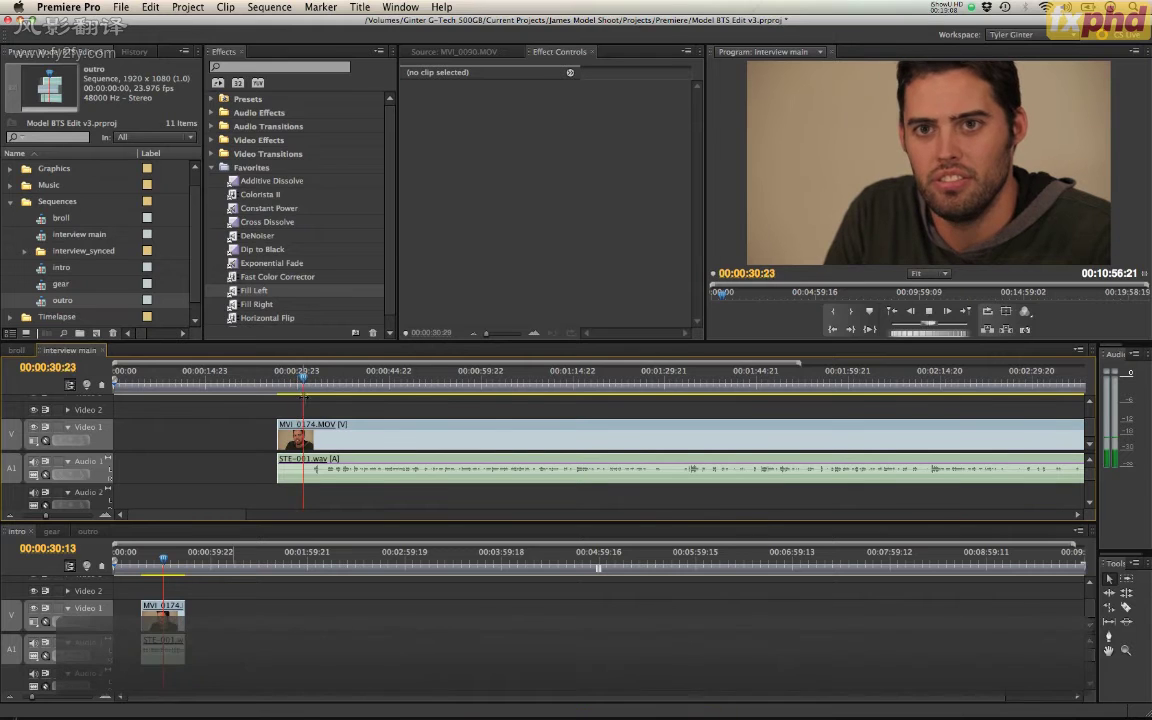
left_click_drag(302, 380, 282, 380)
key("space")
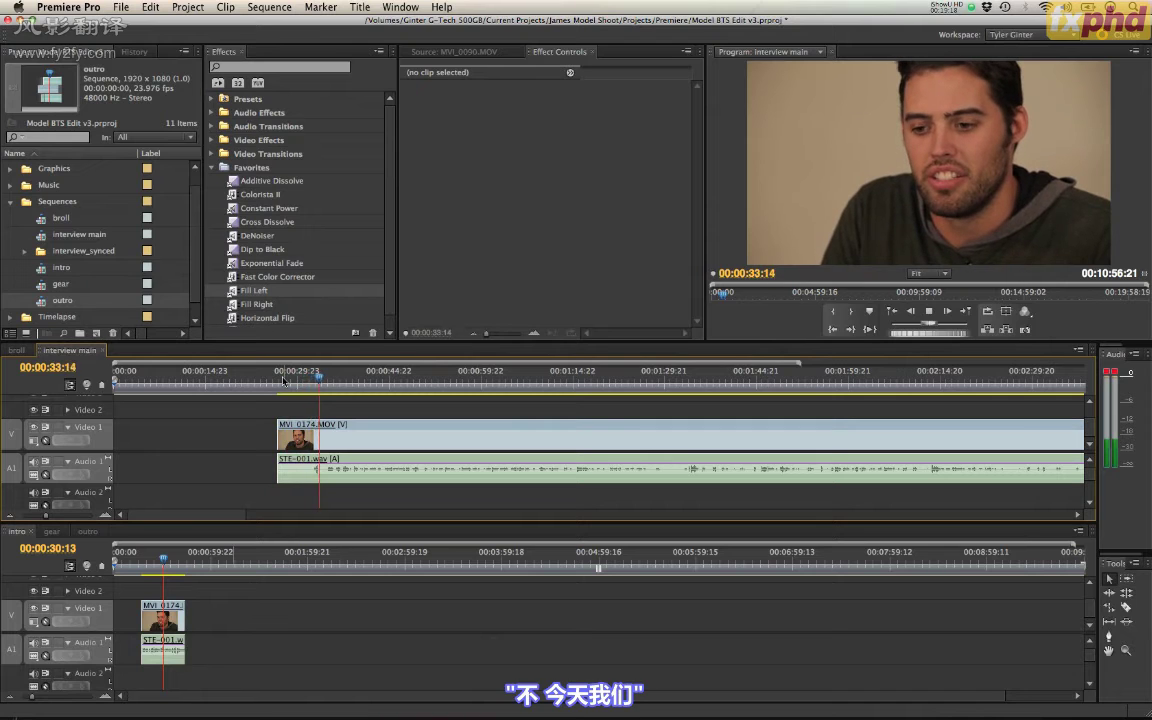
key("r")
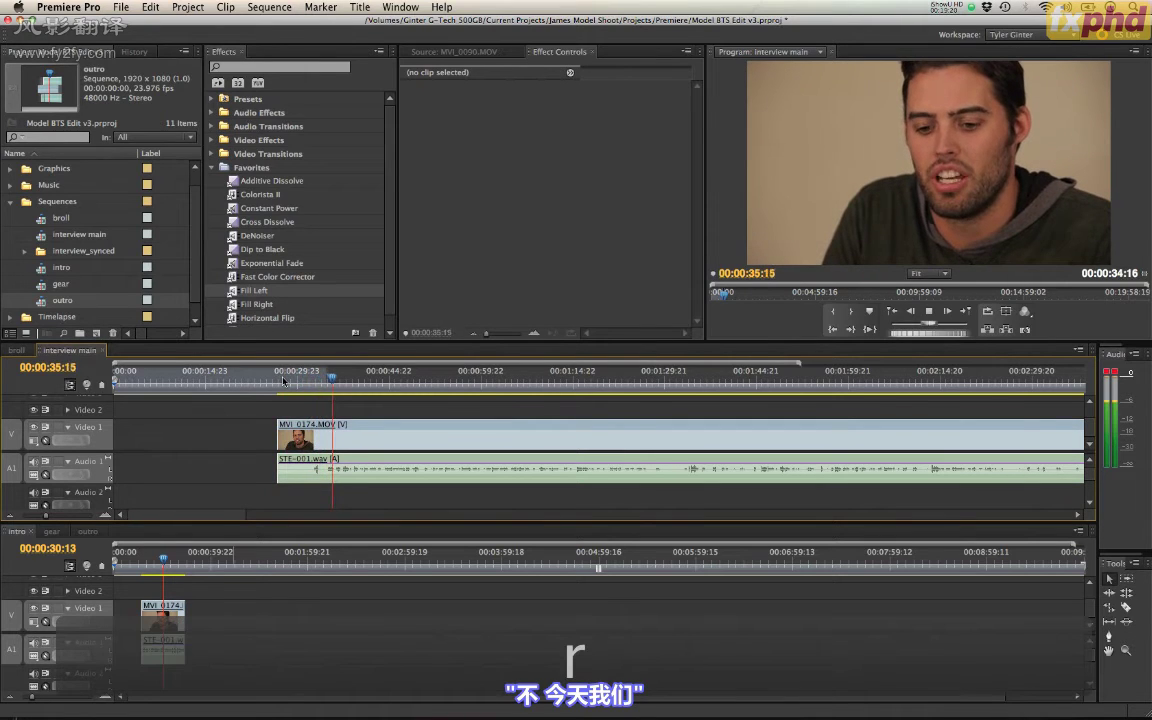
left_click(268, 376)
key("e")
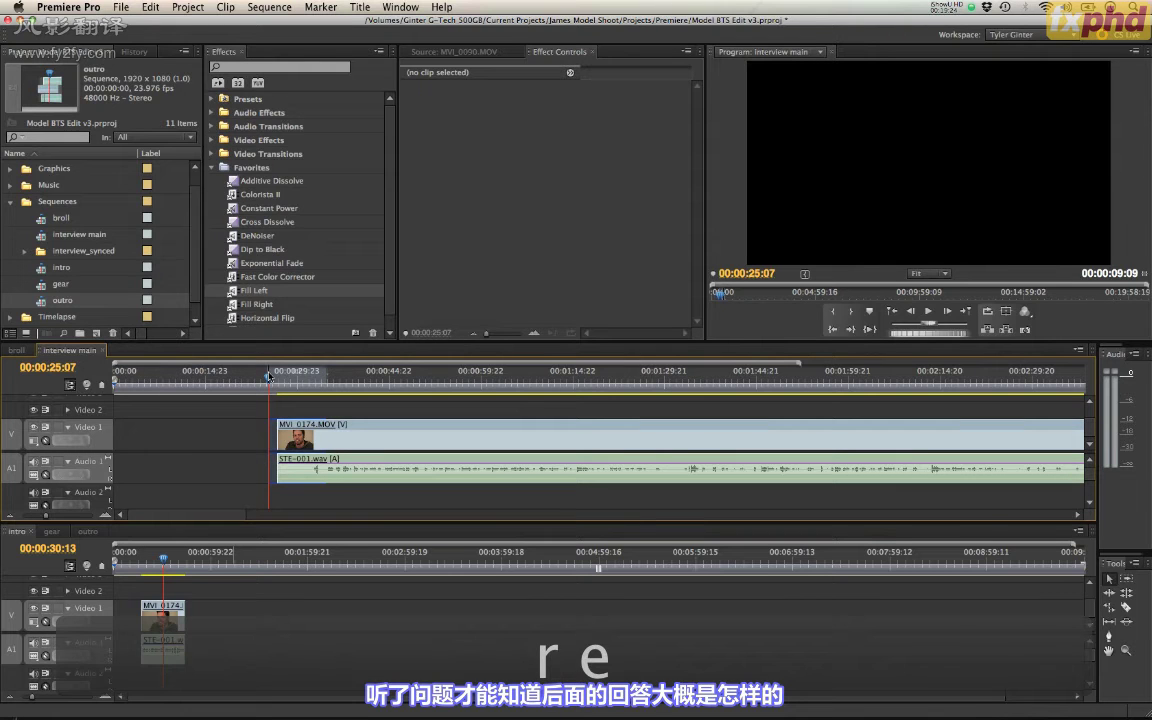
key("x")
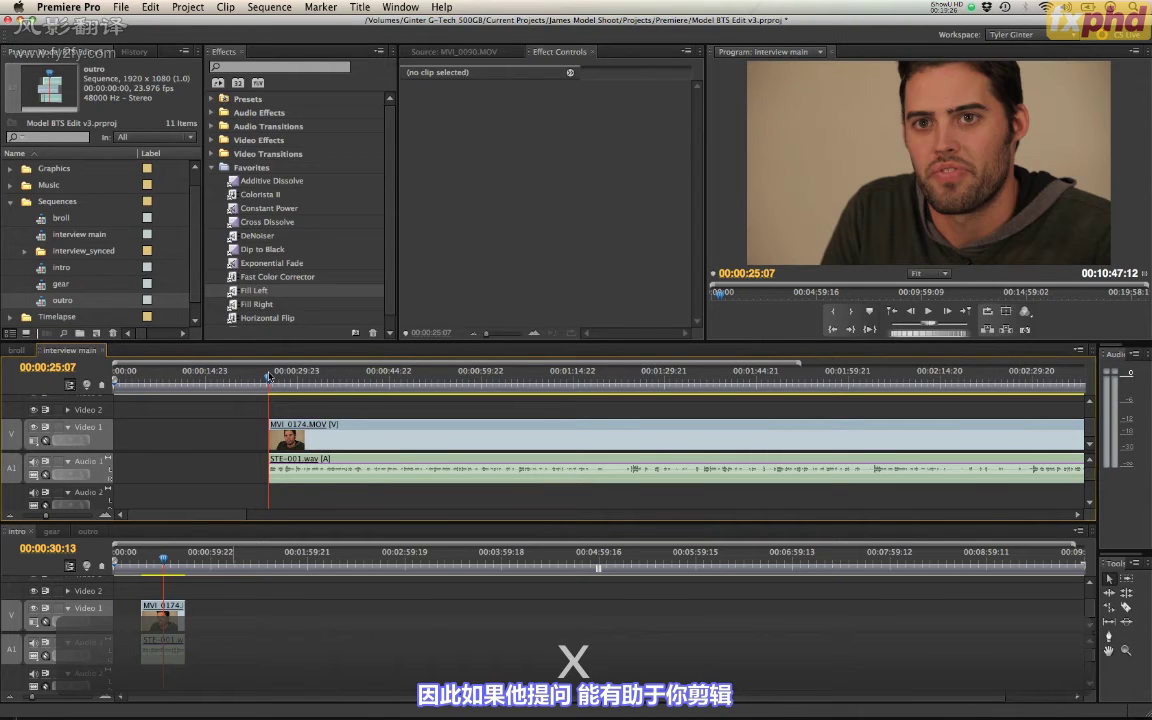
Step: Play the remaining interview main footage and split the MVI_0174.MOV clip and its audio at 00:01:05:04
key("space")
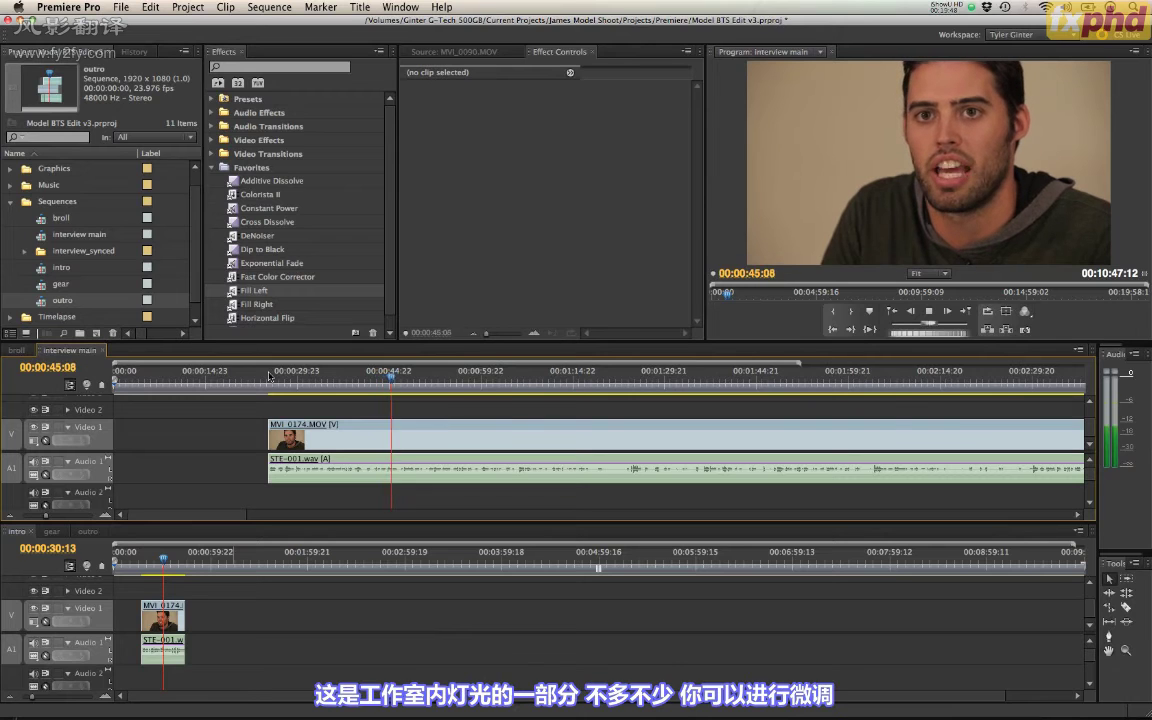
key("r")
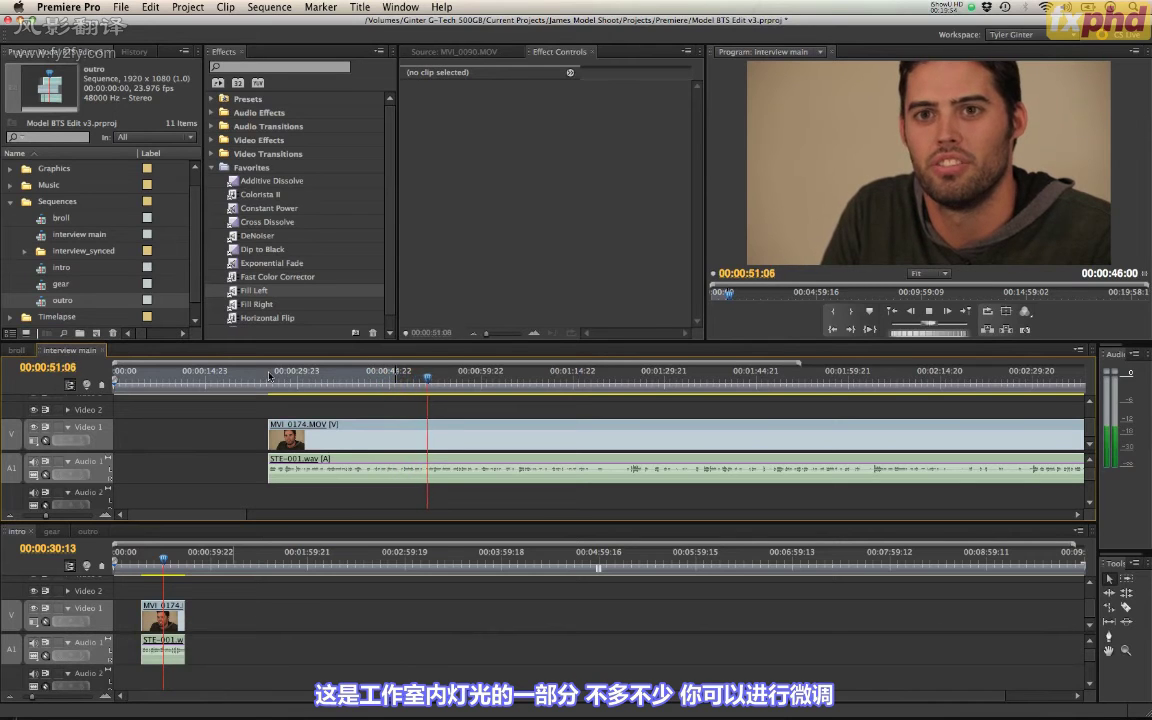
key("r")
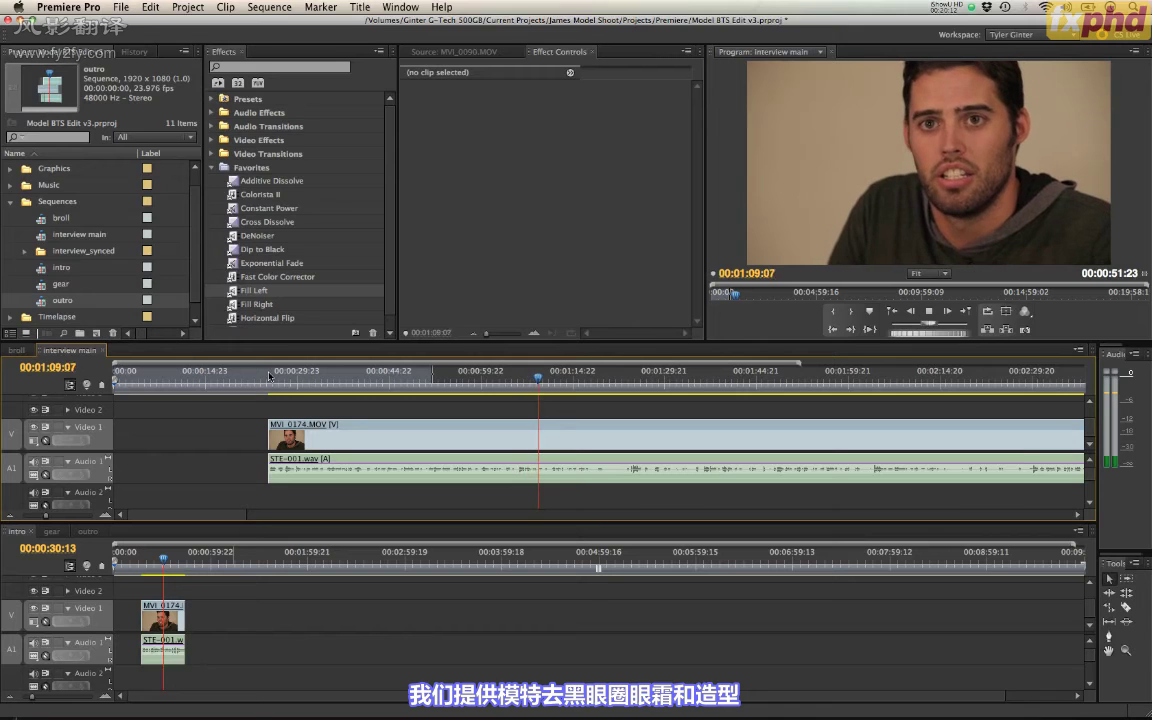
key("space")
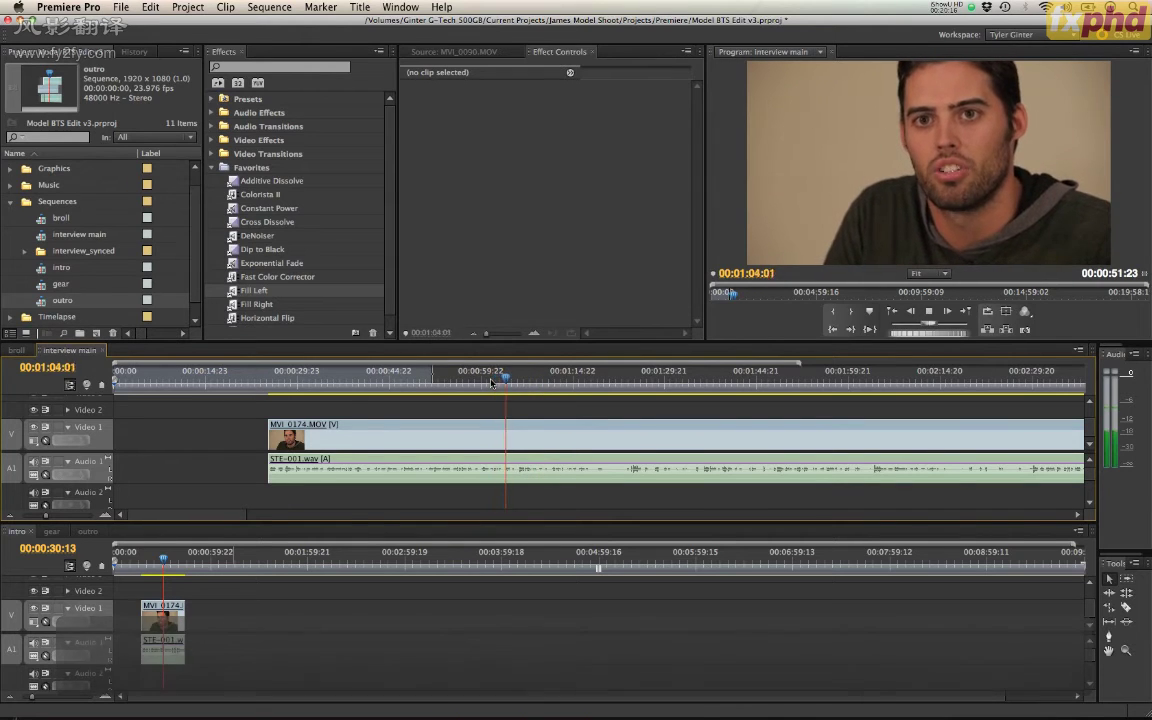
key("space")
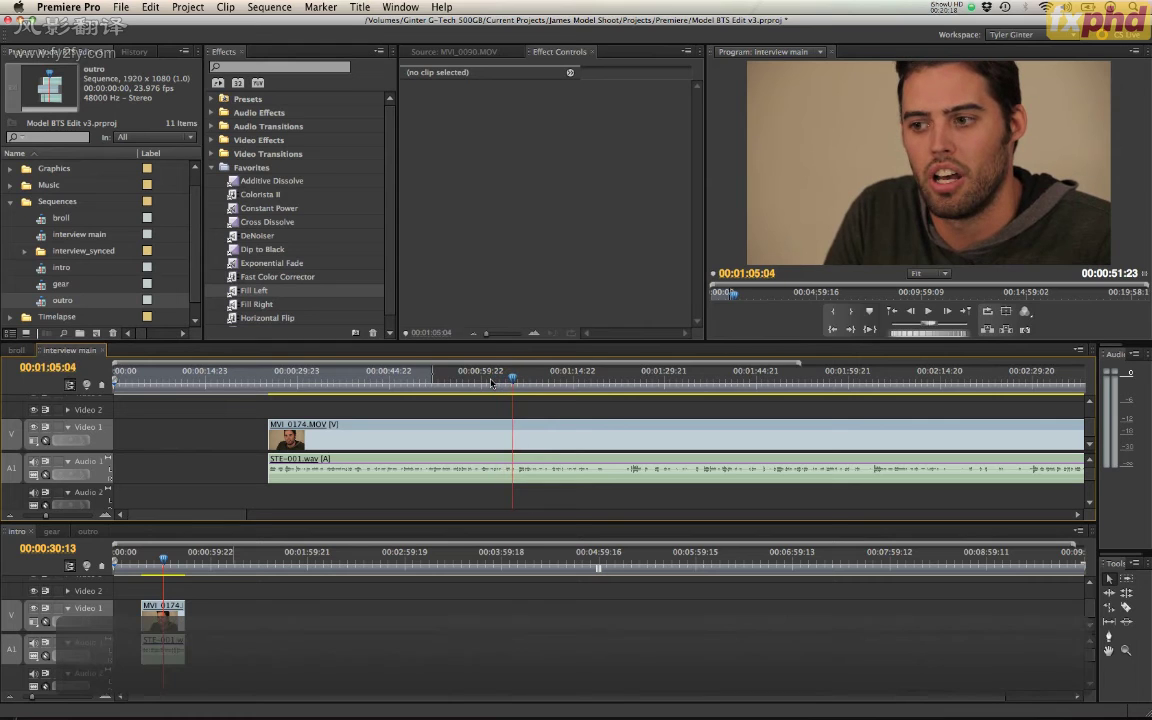
key("b")
Step: Cut the MVI_0174.MOV segment before the split with its audio out of interview main and paste it into the gear sequence
left_click(459, 460)
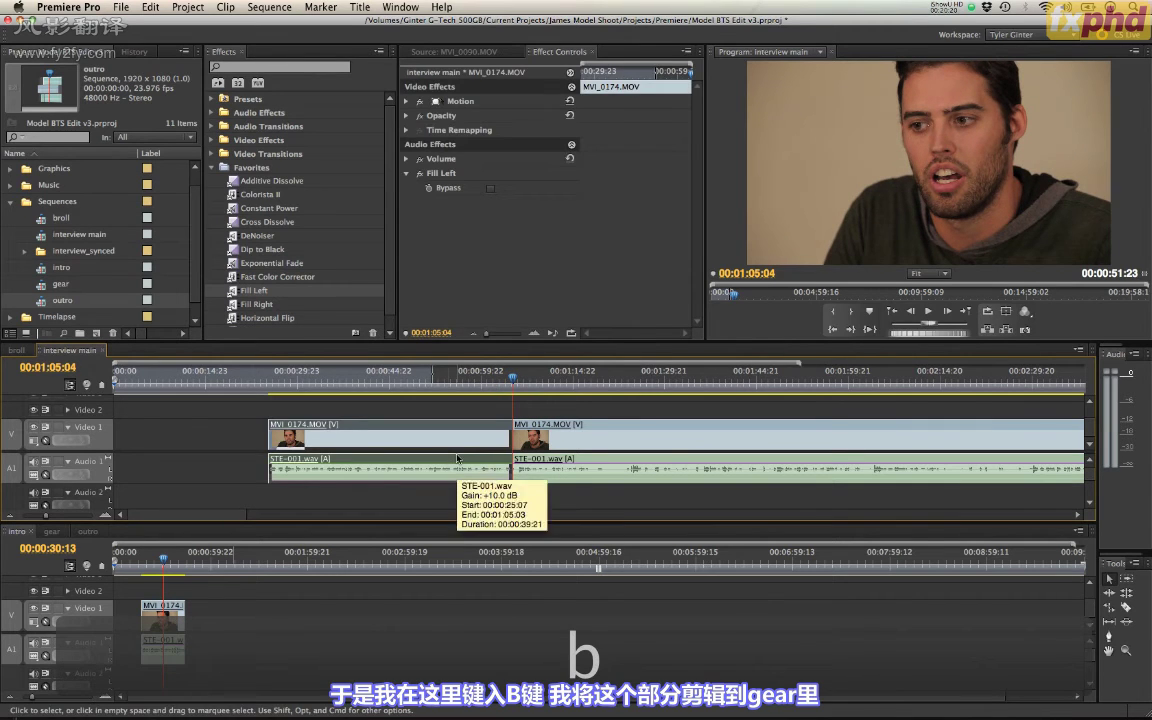
key("super+x")
left_click(51, 531)
left_click(197, 568)
key("super+v")
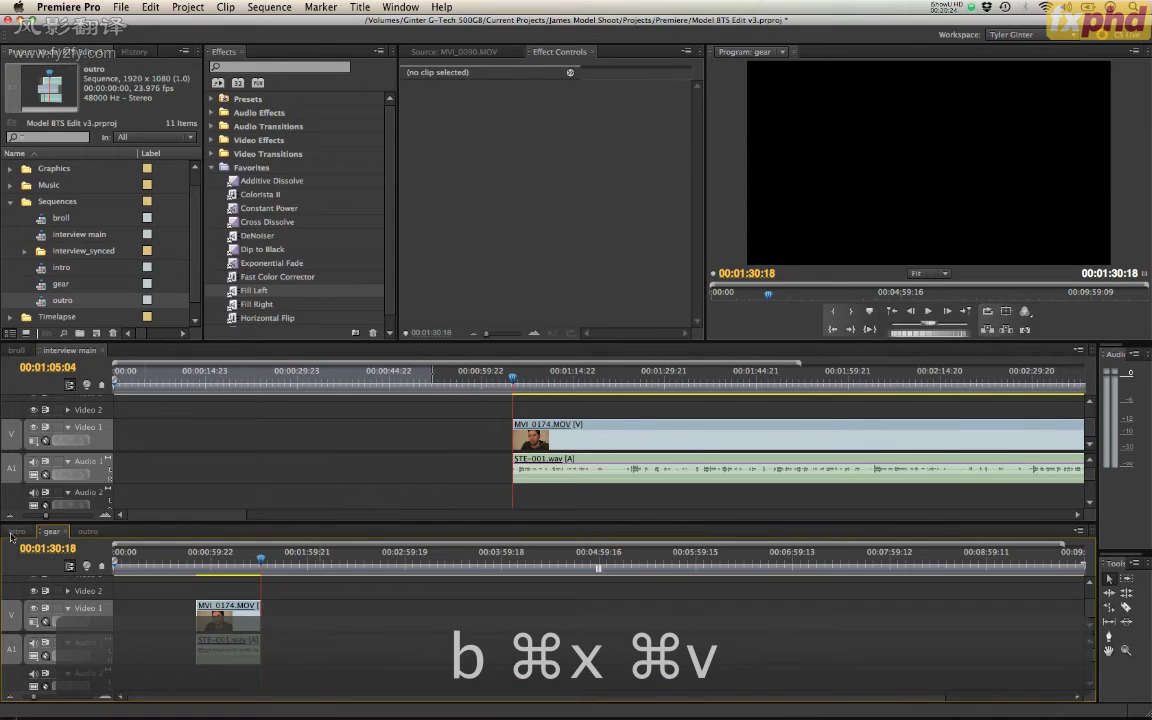
Step: Extract the range in interview main from the gap just before the remaining clip up to 00:01:05:18
left_click(515, 381)
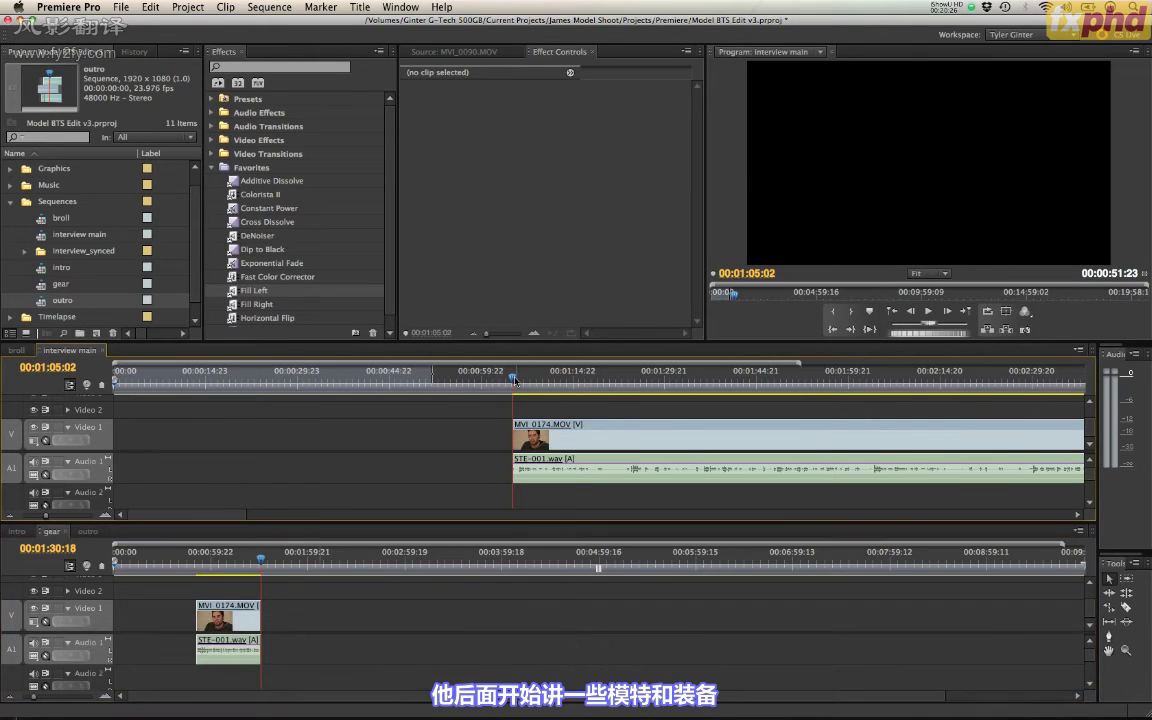
key("space")
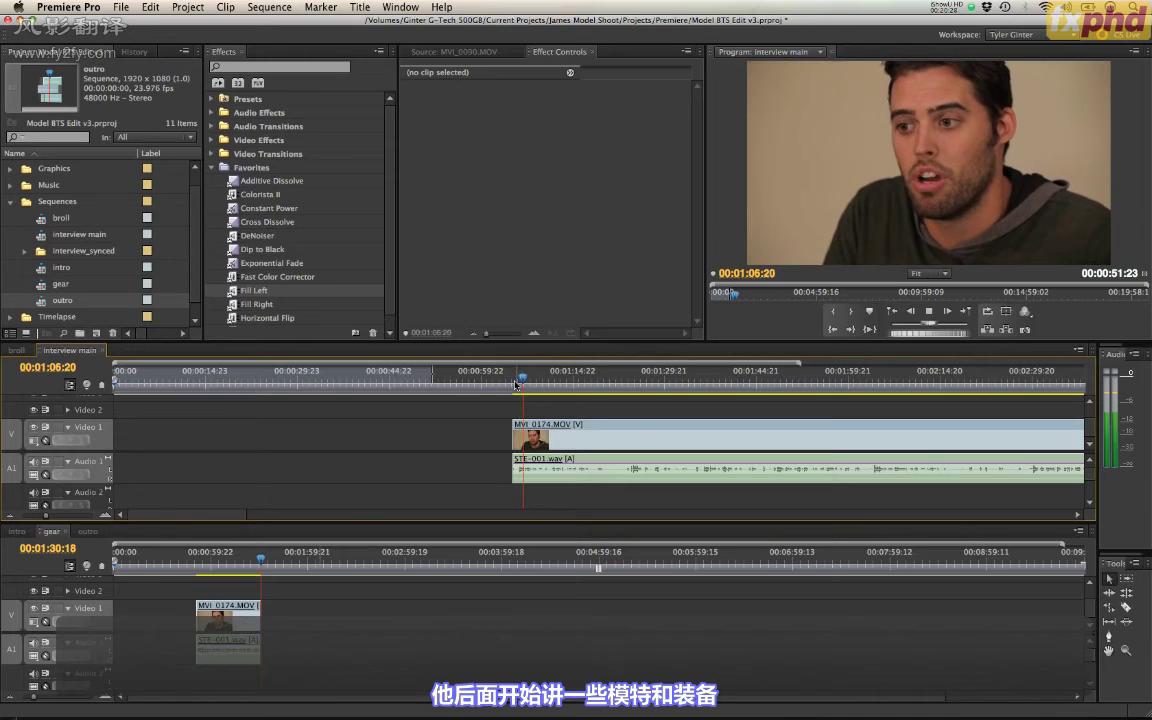
left_click(519, 378)
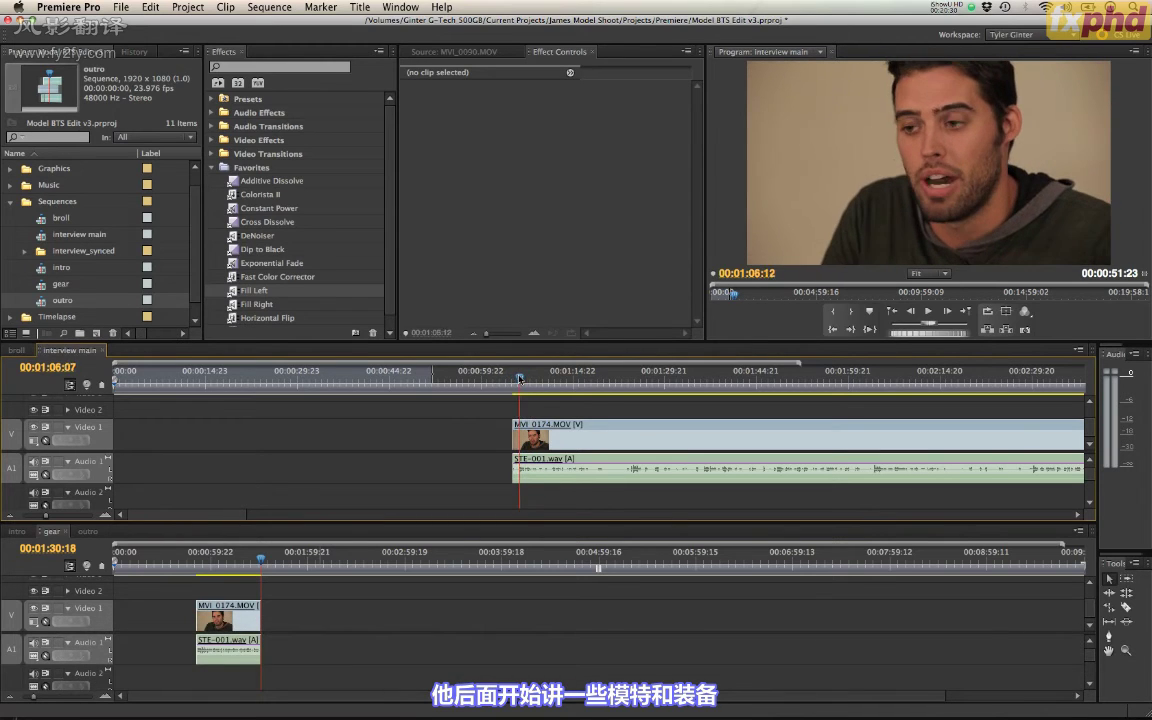
key("r")
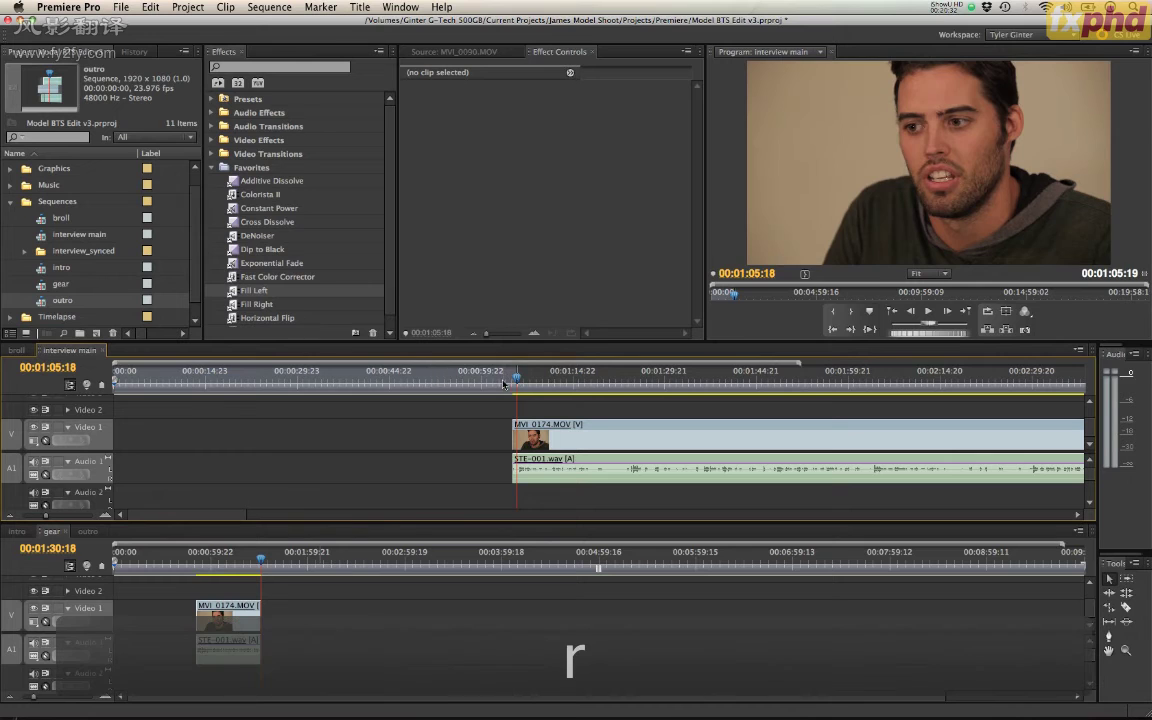
left_click(499, 380)
key("e")
key("x")
Step: Play through the comments about the models and split the MVI_0174.MOV clip and its audio at 00:01:17:03
key("space")
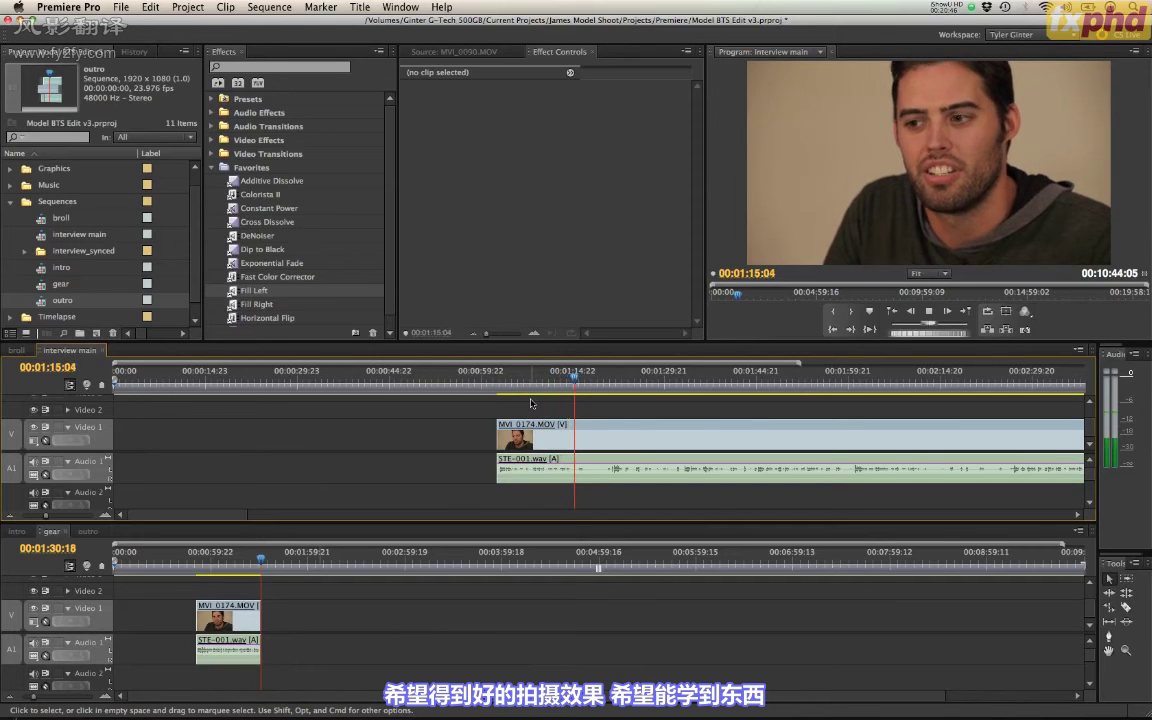
key("space")
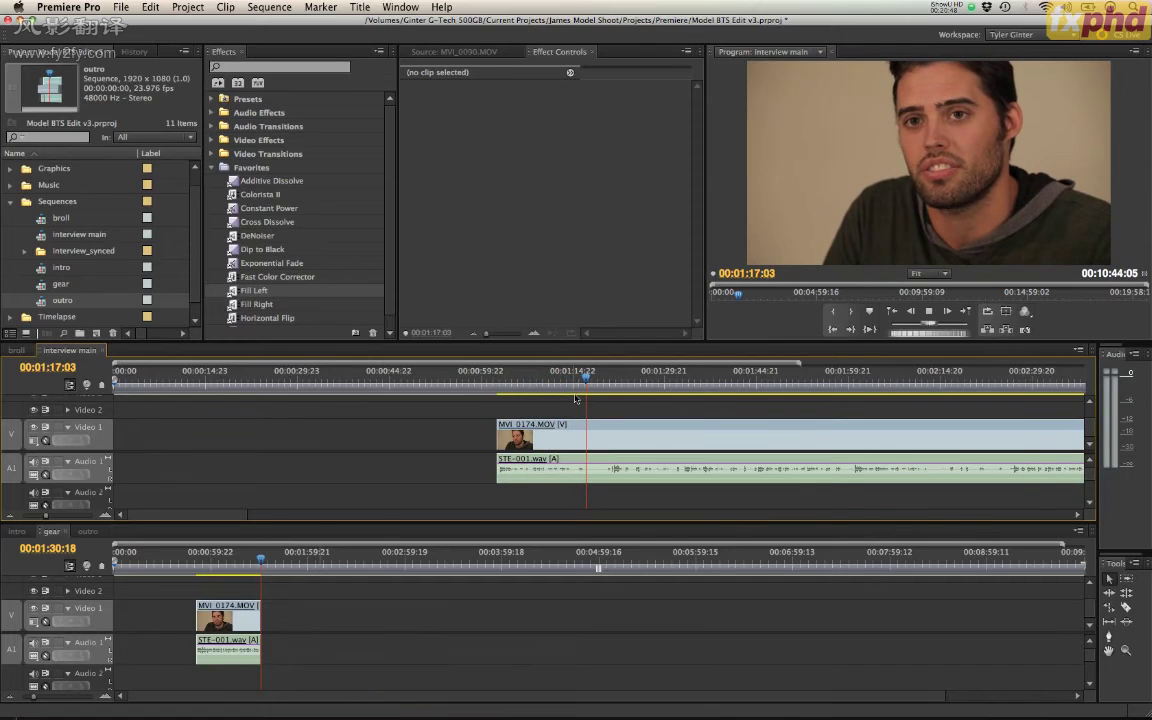
key("b")
left_click(586, 430)
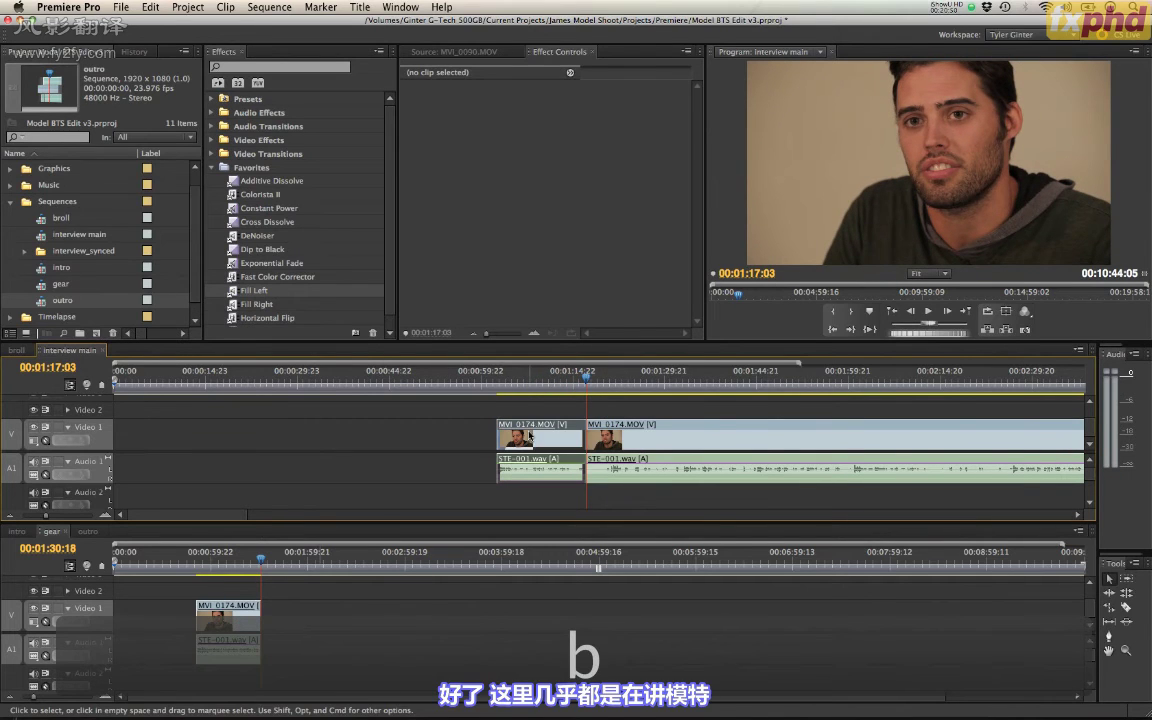
Step: Duplicate the outro sequence, name the copy models and open it in the timeline
left_click(88, 531)
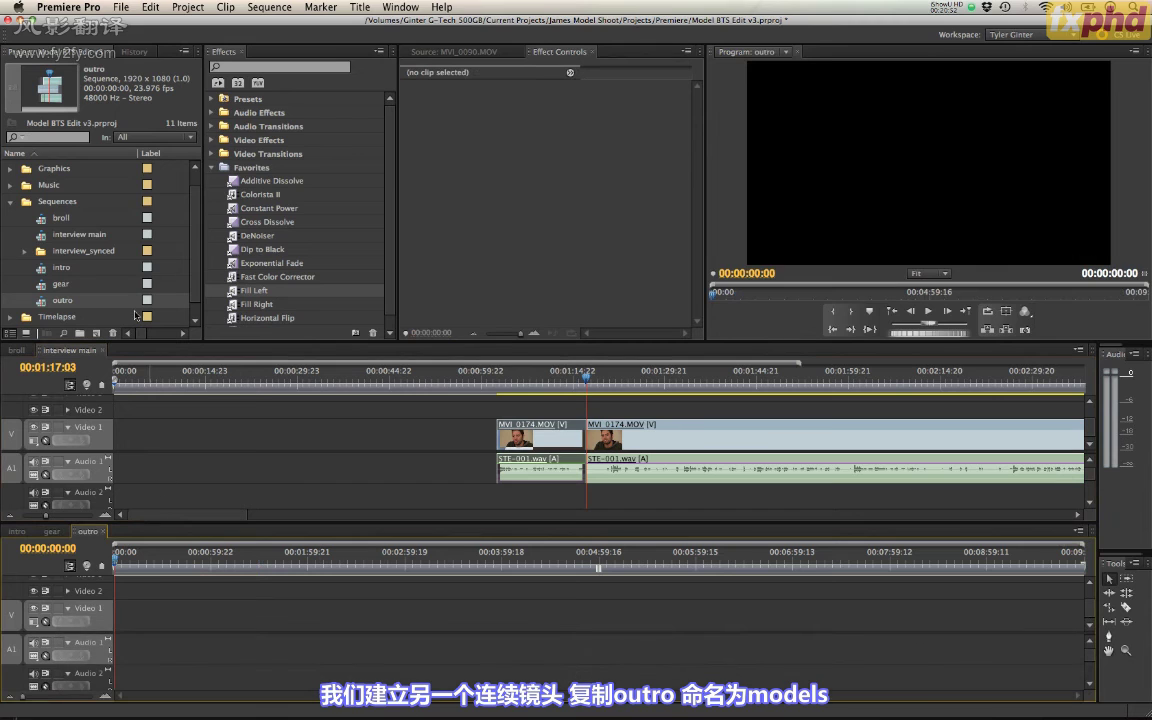
right_click(40, 302)
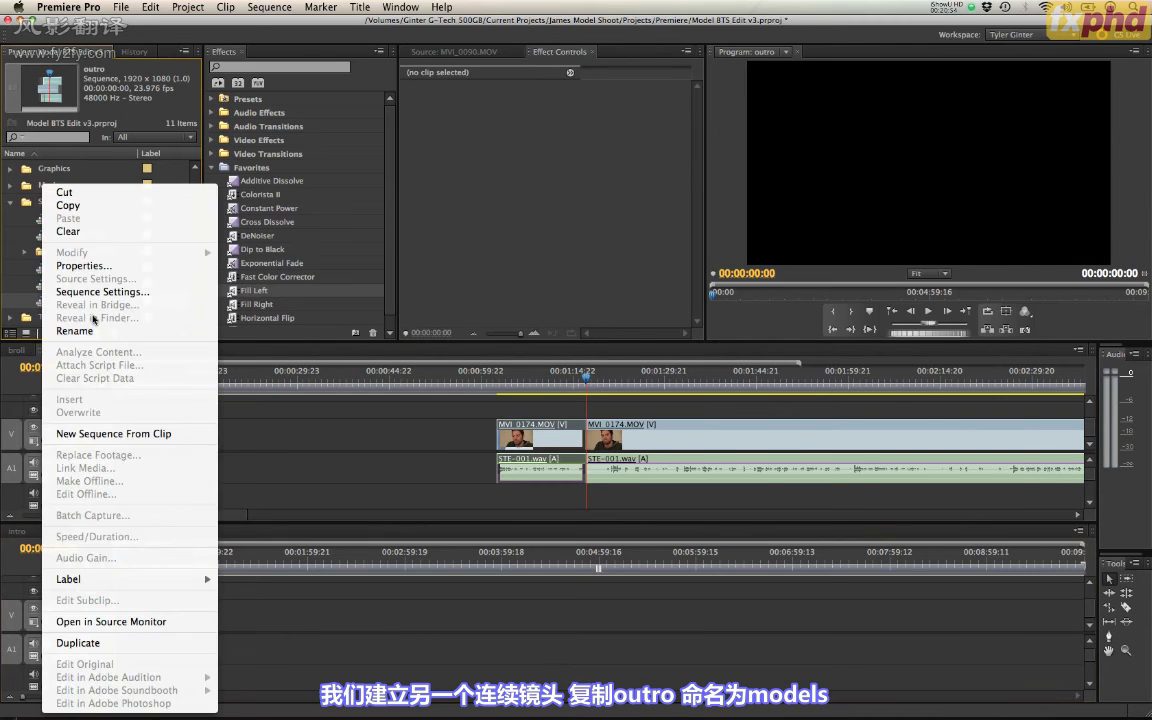
left_click(92, 644)
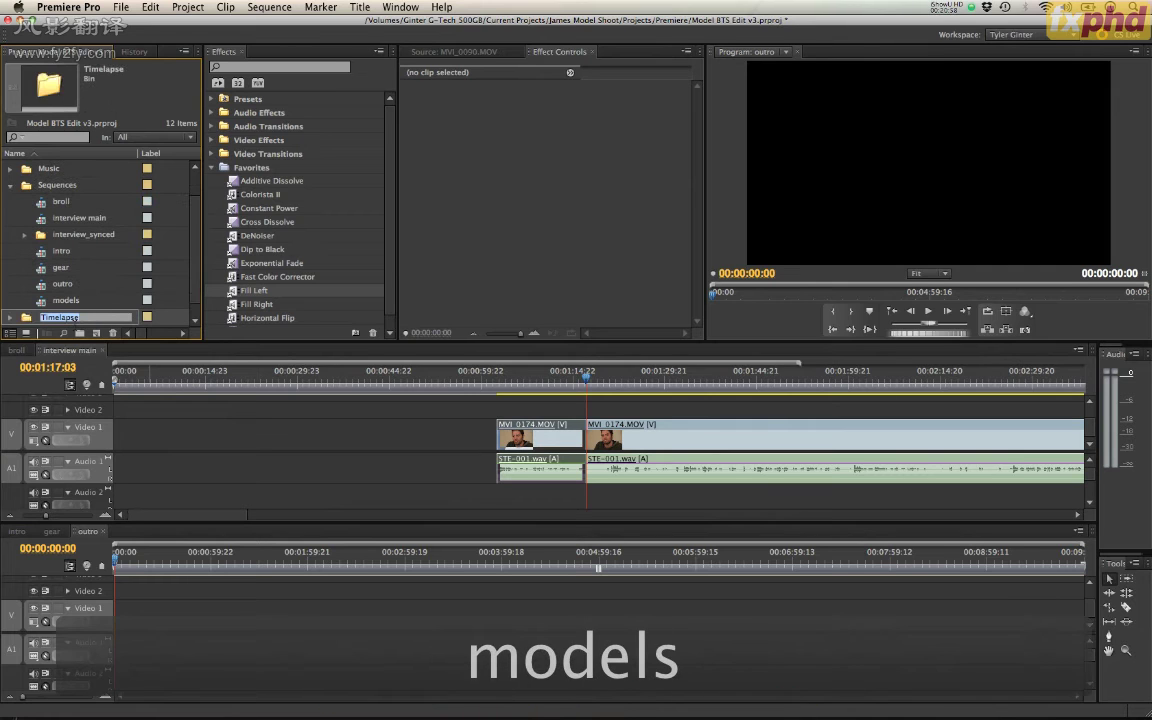
double_click(42, 302)
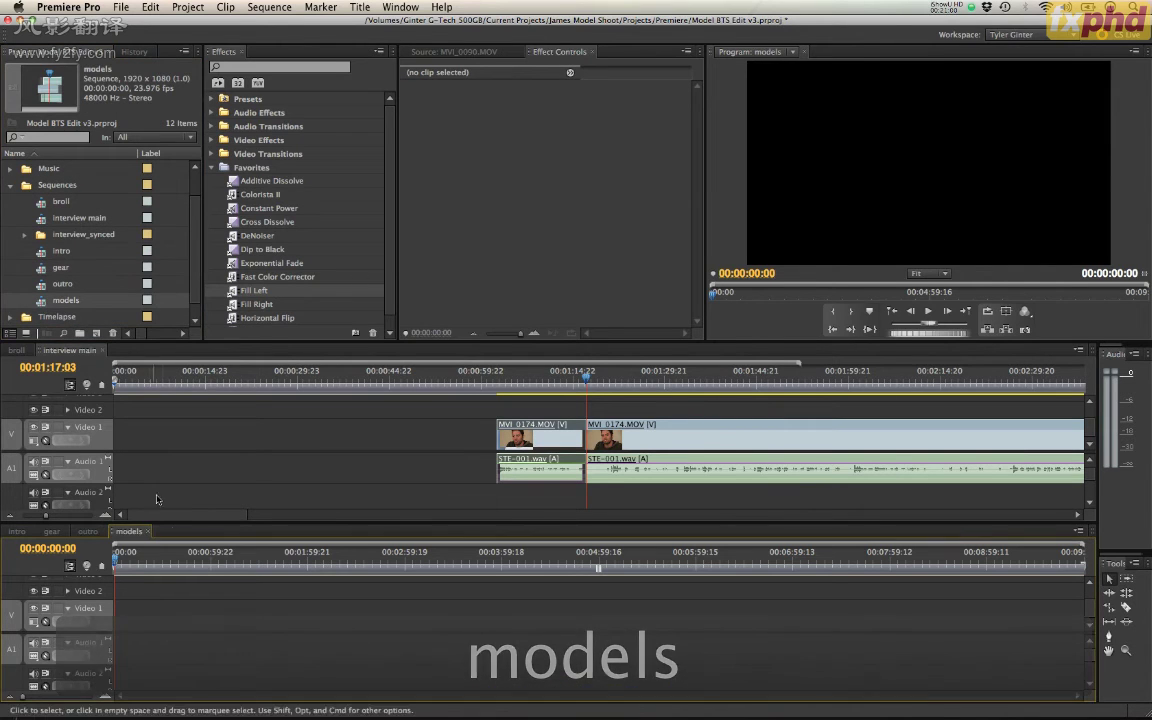
Step: Cut the short MVI_0174.MOV segment before 00:01:17:03 with its audio out of interview main and paste it into the models sequence
left_click(512, 437)
key("super+x")
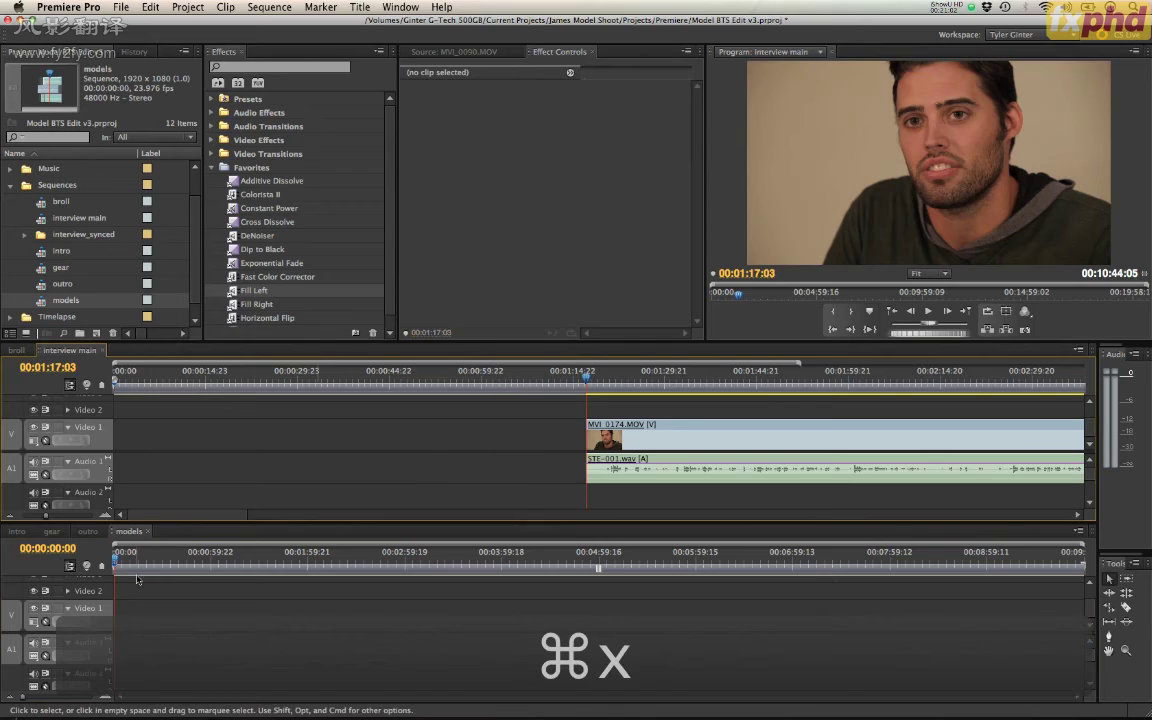
key("super+v")
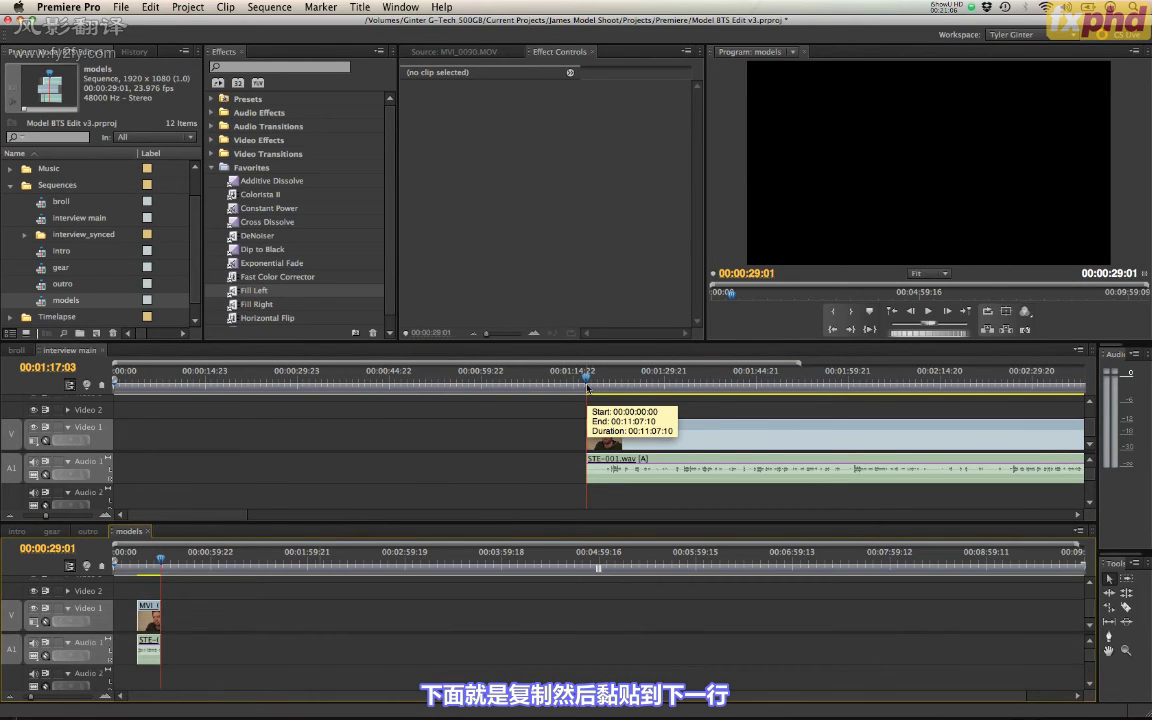
Step: Preview interview main up to 00:01:21:09, switch to the gear sequence and play it briefly from its start
key("space")
left_click_drag(597, 387, 607, 378)
key("space")
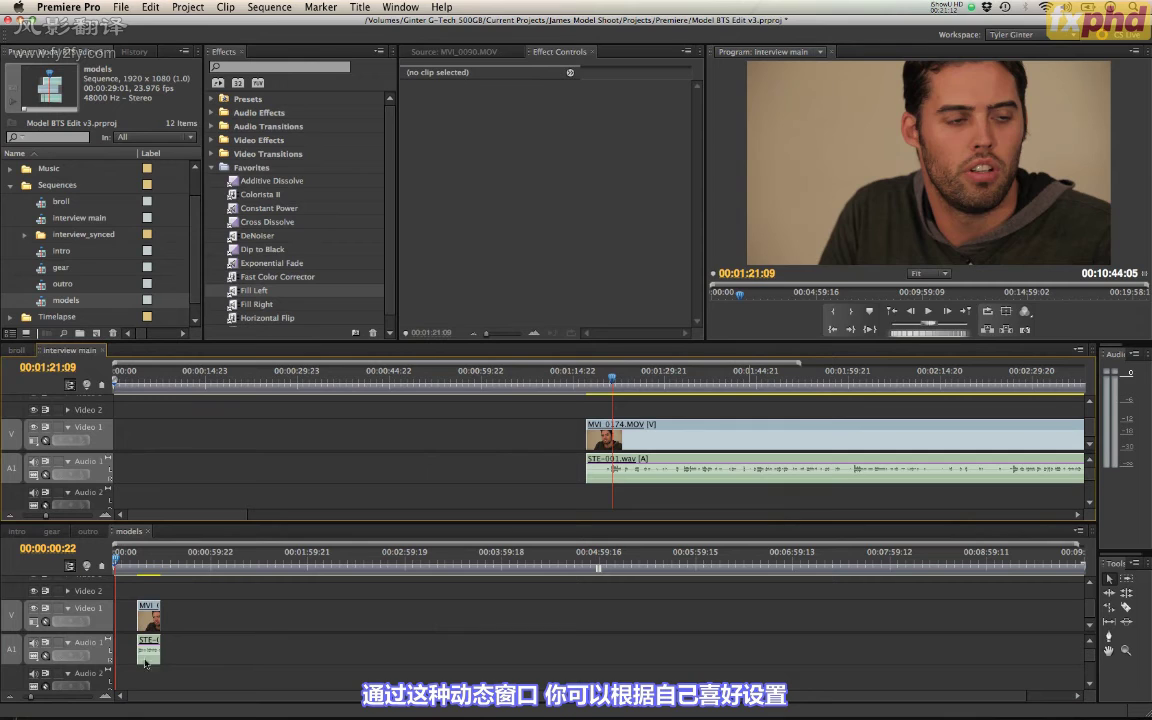
left_click(51, 531)
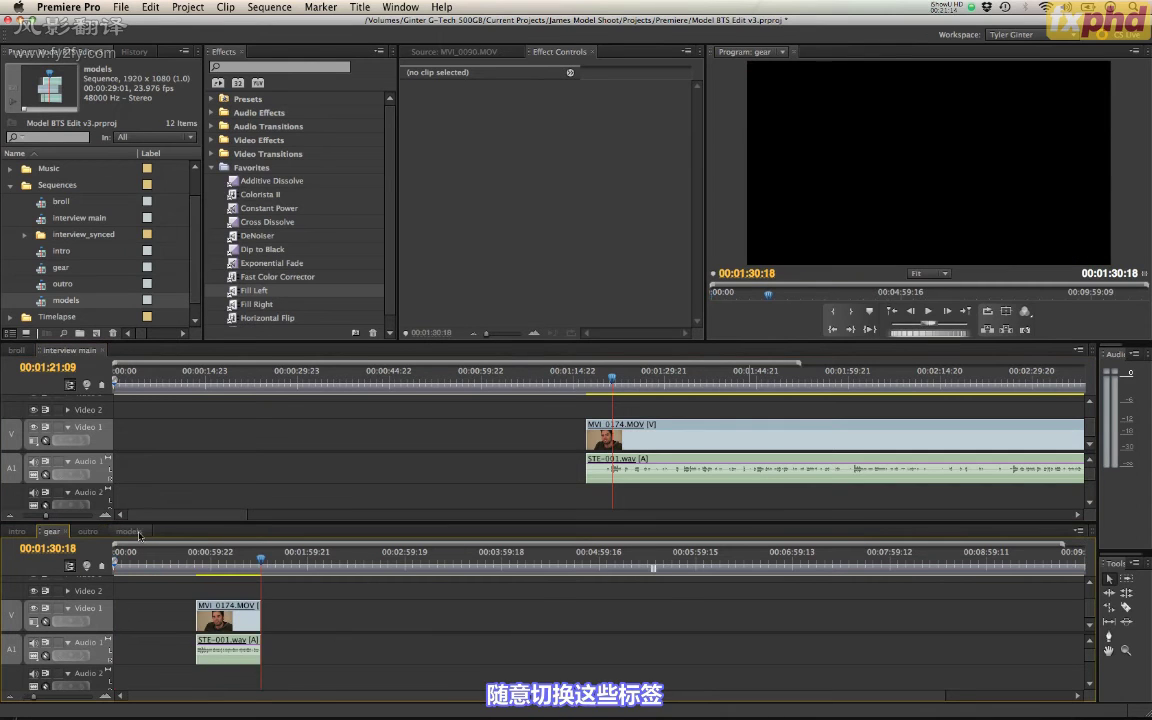
key("Home")
key("space")
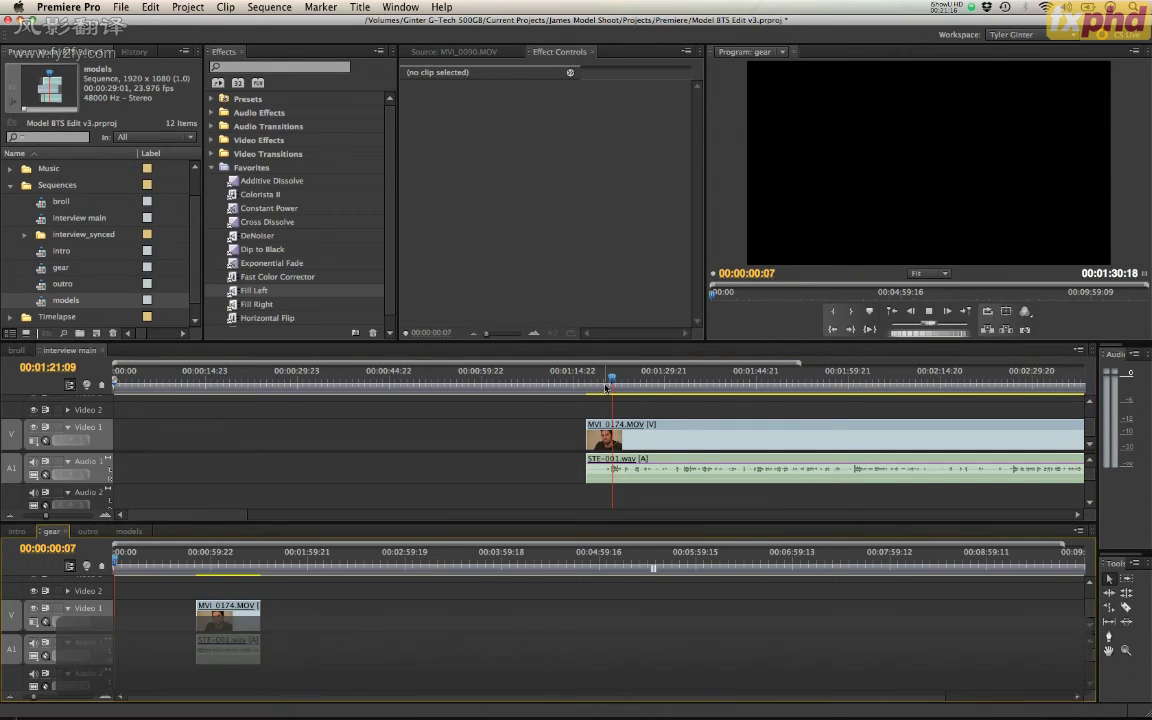
Step: Play on in interview main and extract the unusable range from 00:01:13:14 to about 00:01:32
left_click(609, 383)
scroll(631, 455, "right", 5)
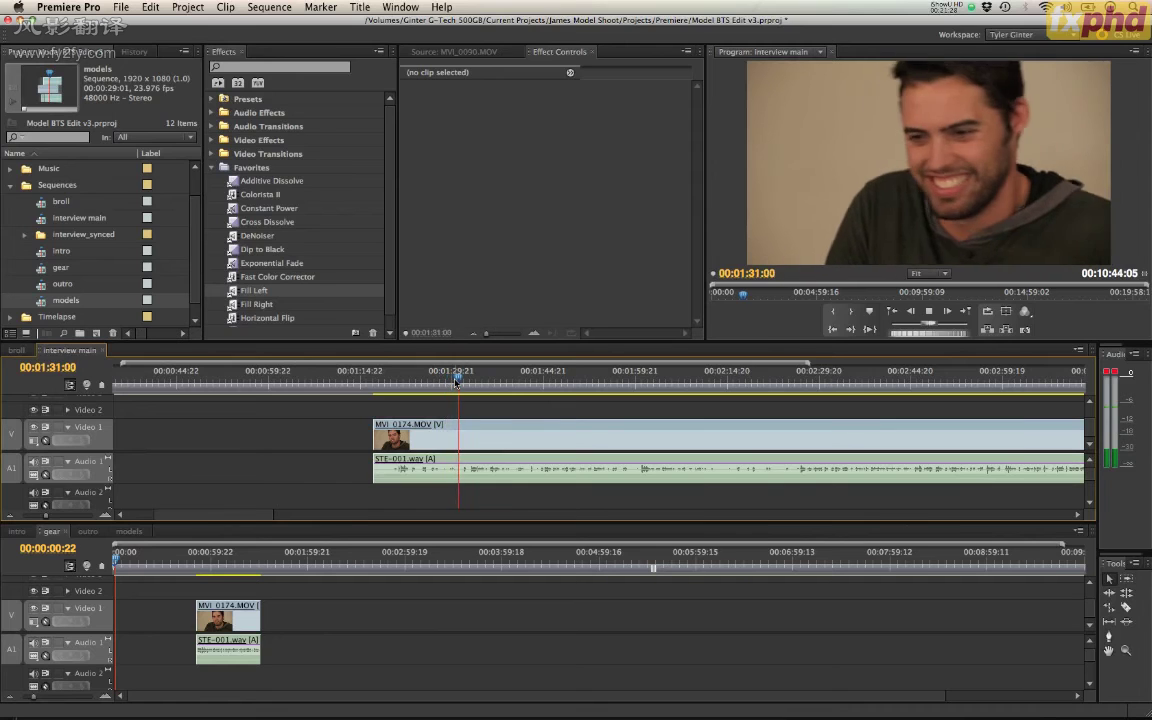
scroll(455, 383, "down", 3)
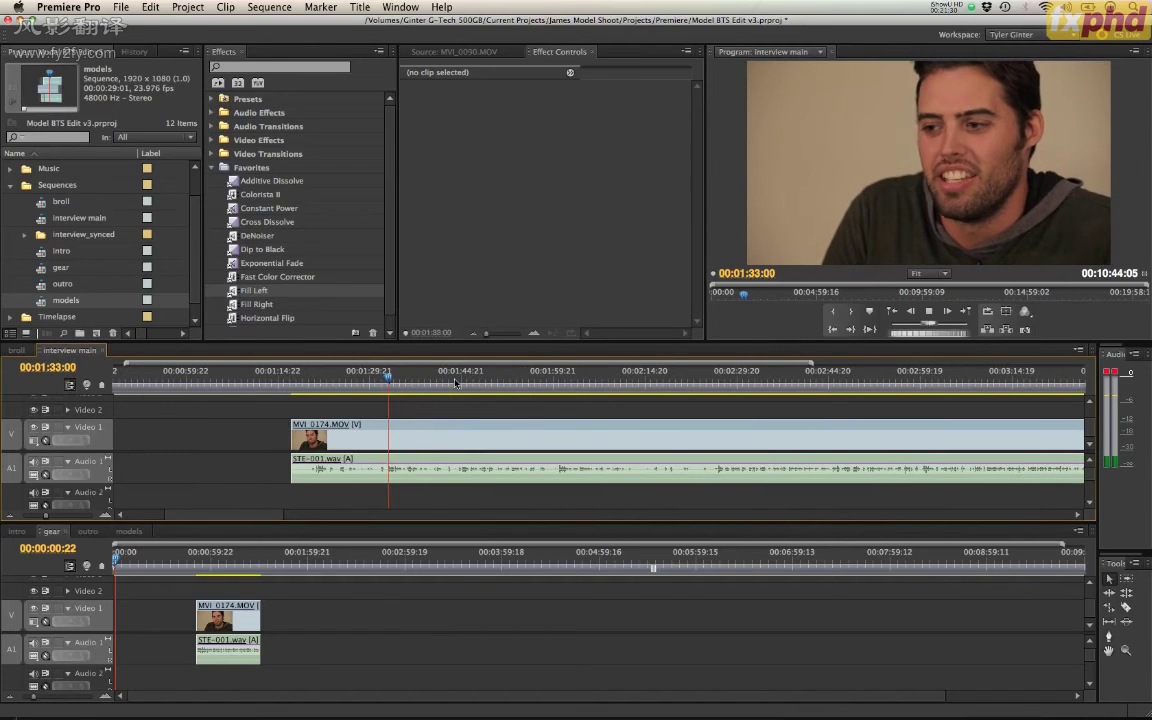
left_click(378, 378)
left_click_drag(378, 378, 272, 381)
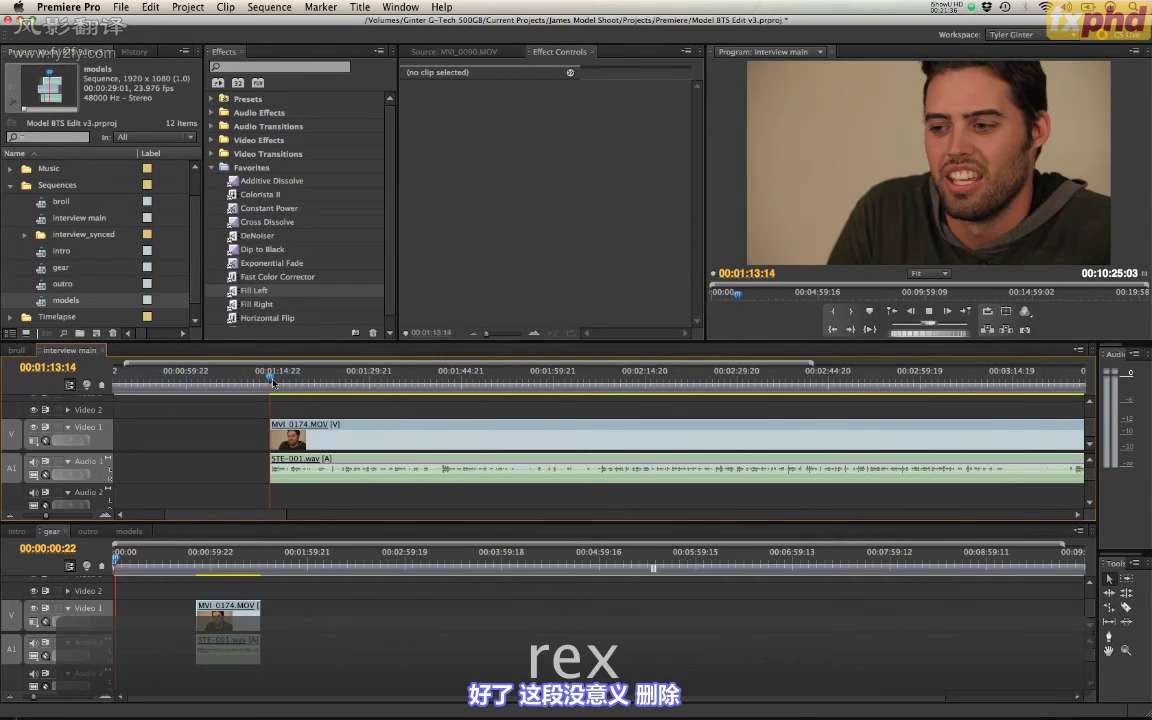
Step: Play the new clip opening and extract the flubbed passage from about 00:01:10 to about 00:01:24 in interview main
key("space")
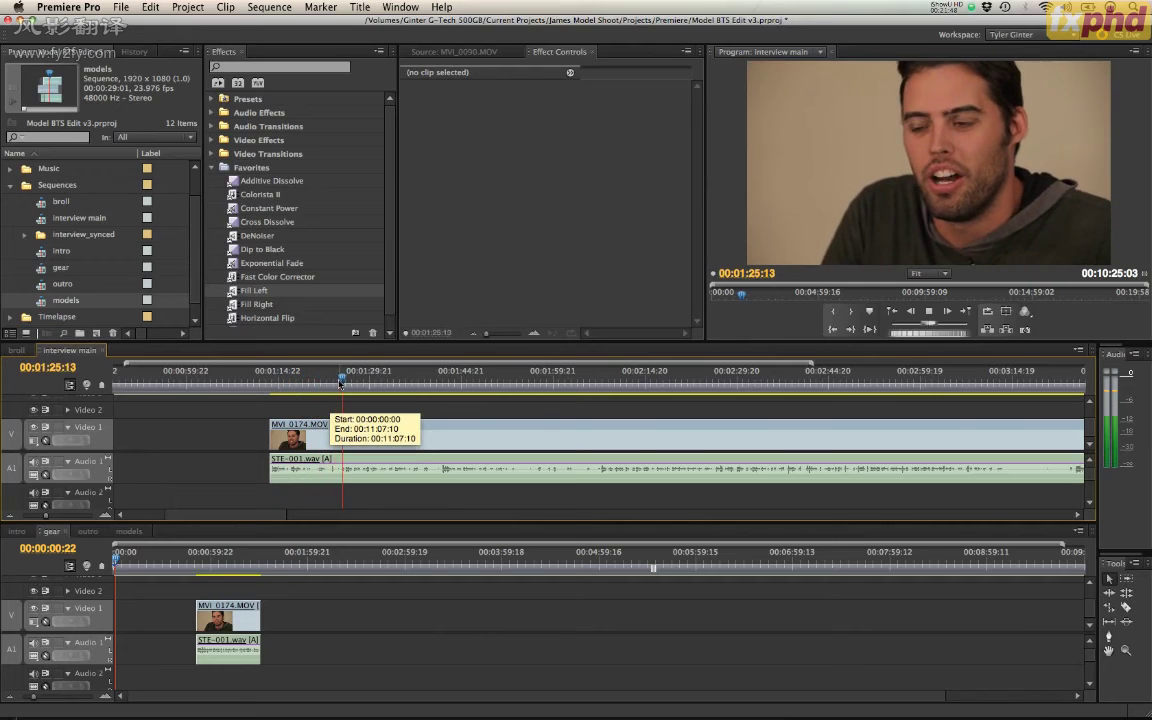
left_click(336, 381)
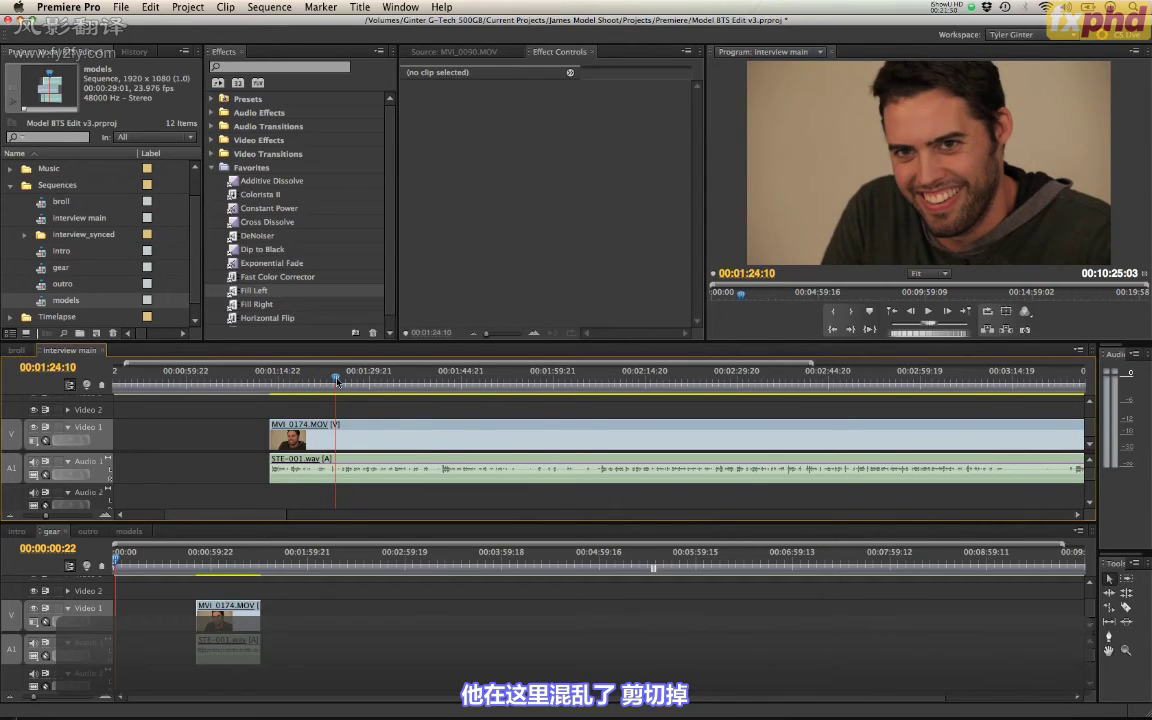
left_click_drag(339, 380, 249, 386)
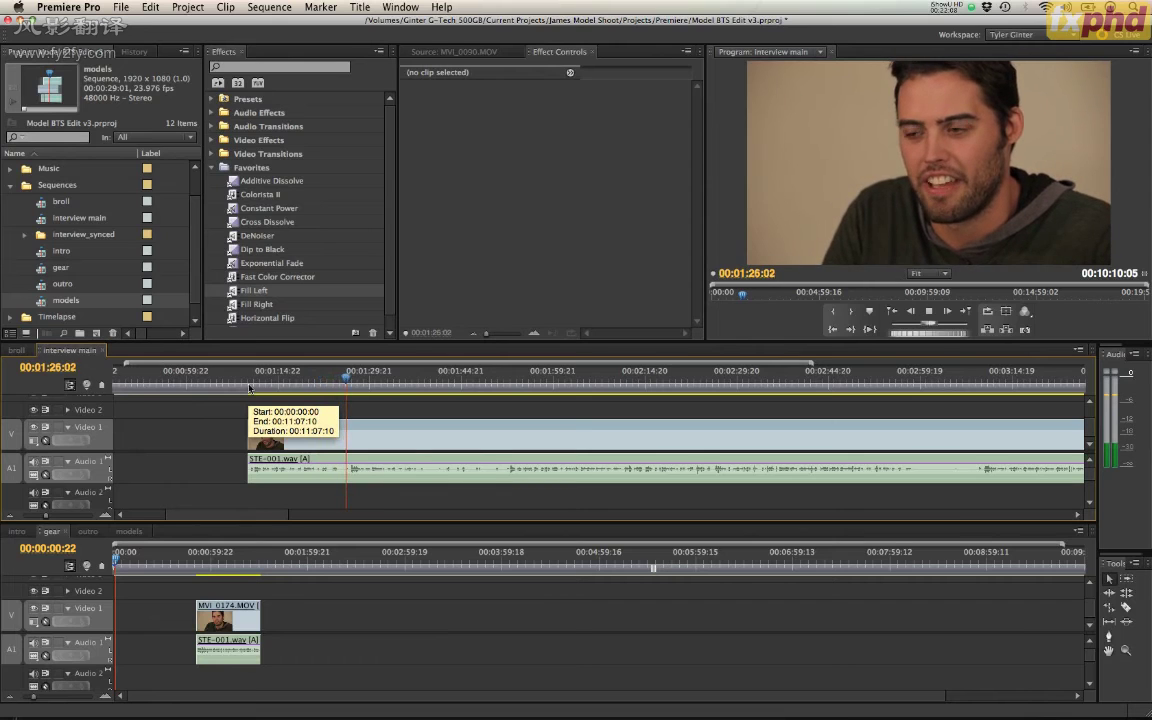
Step: Replay interview main from 00:01:18:07 and split the MVI_0174.MOV clip and its audio at 00:01:23:13
key("space")
left_click_drag(319, 380, 299, 382)
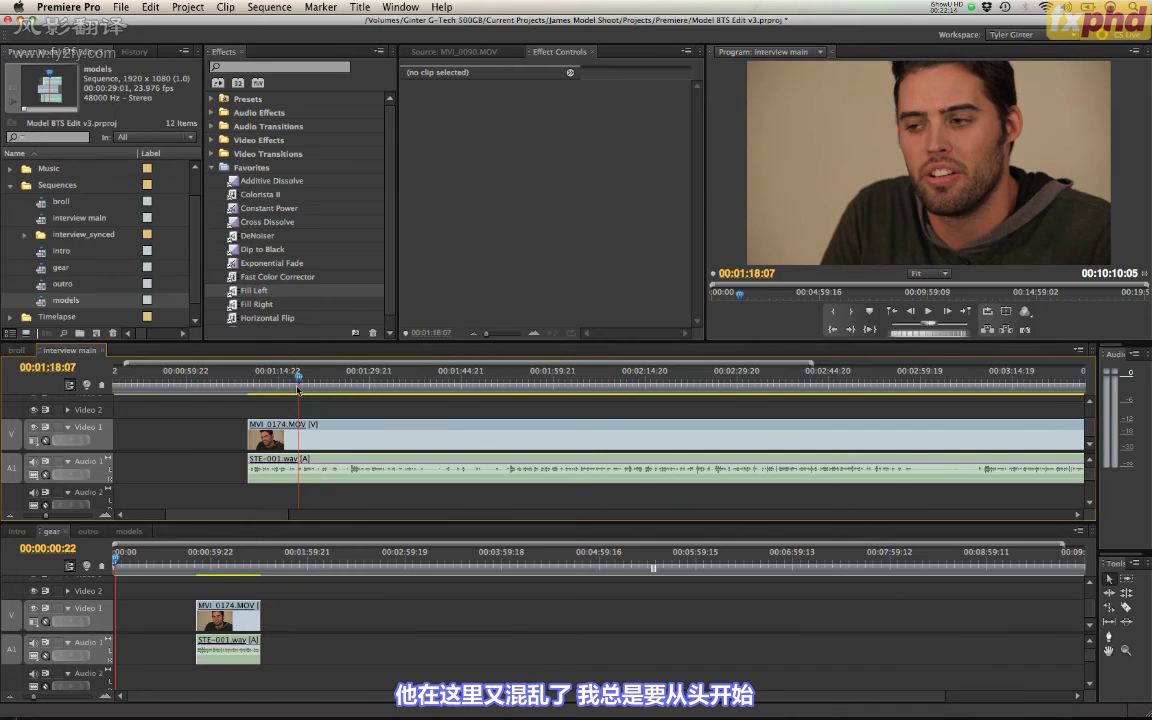
key("space")
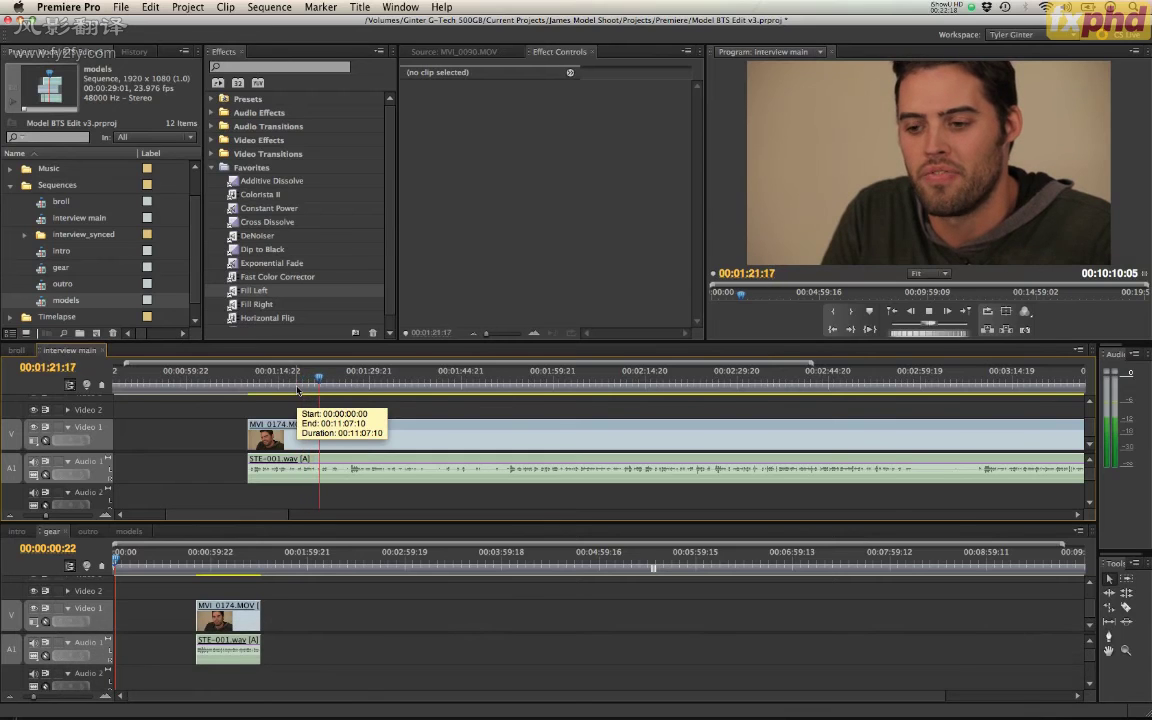
key("space")
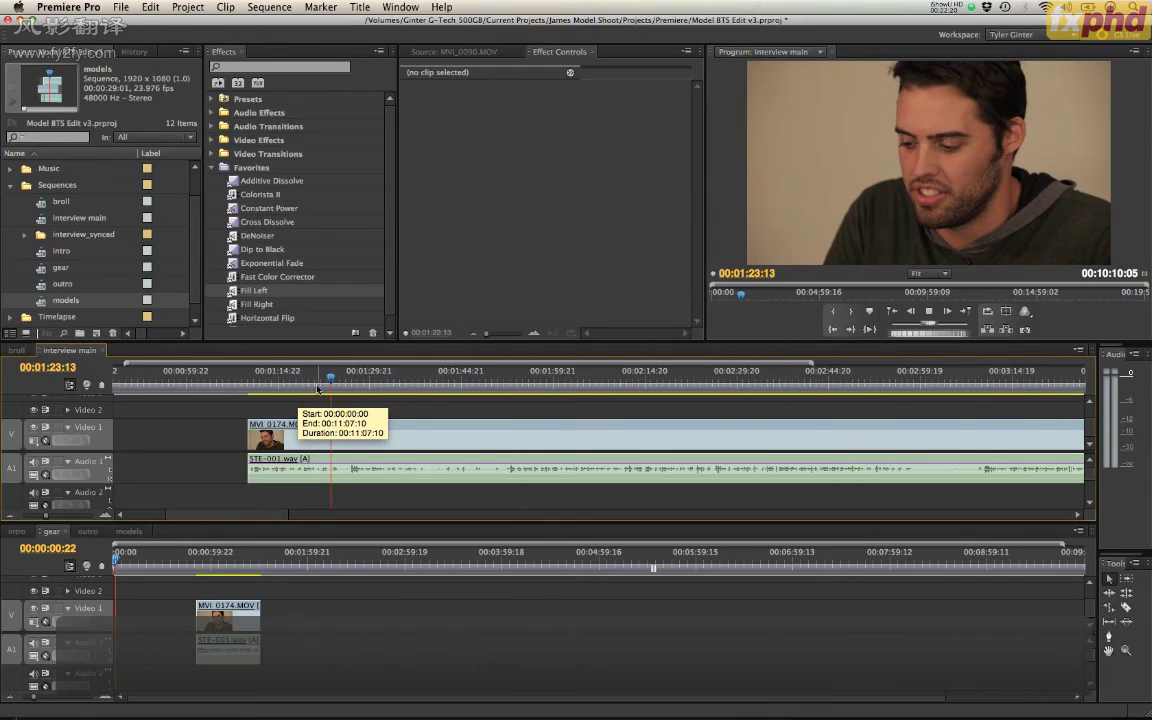
key("b")
Step: Move the split-off MVI_0174.MOV segment before 00:01:23:13 from interview main into the models sequence at 00:00:39:00
left_click(299, 430)
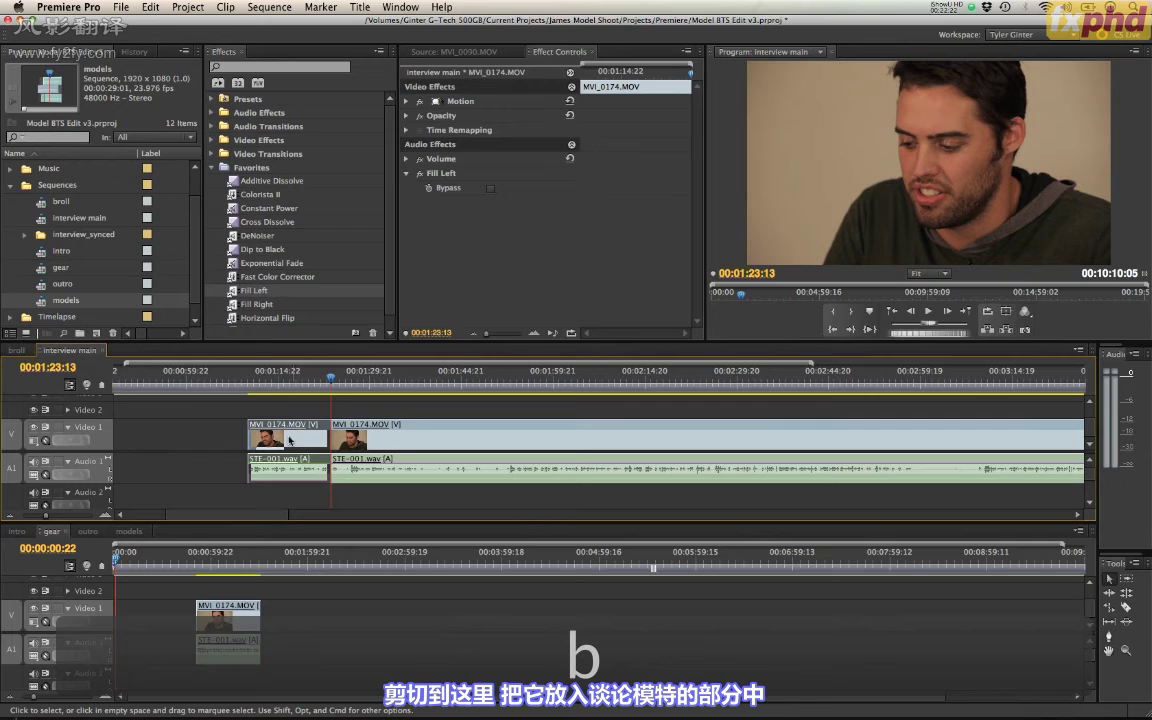
key("super+x")
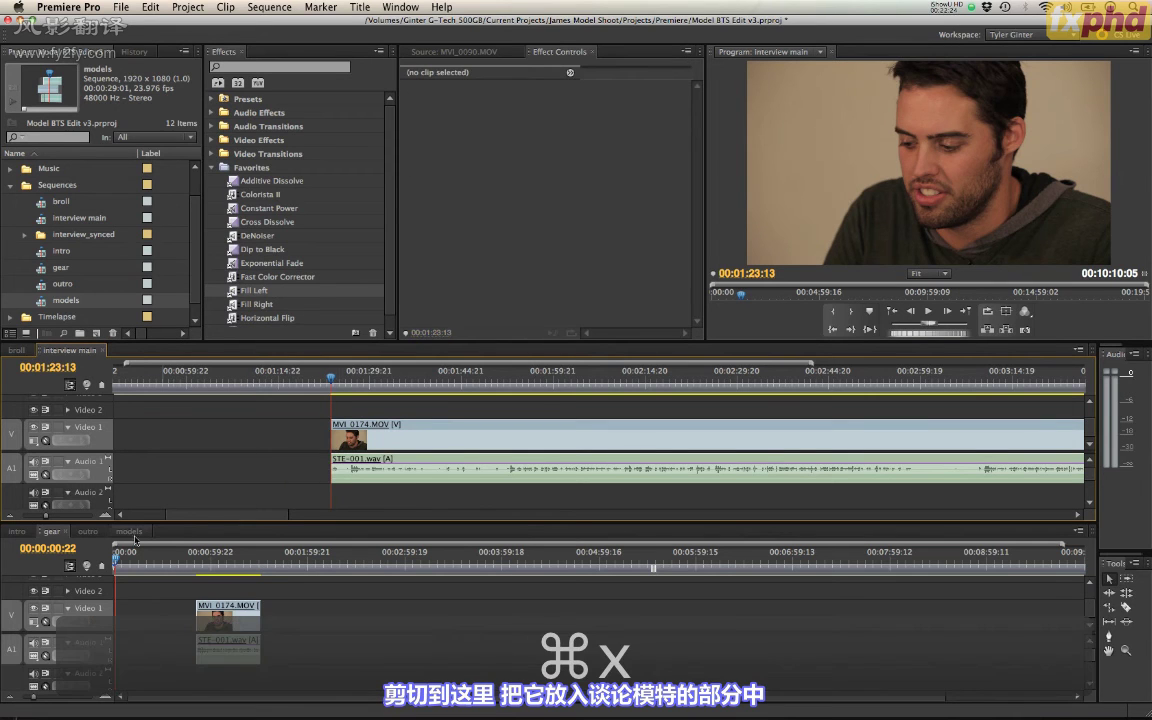
left_click(129, 531)
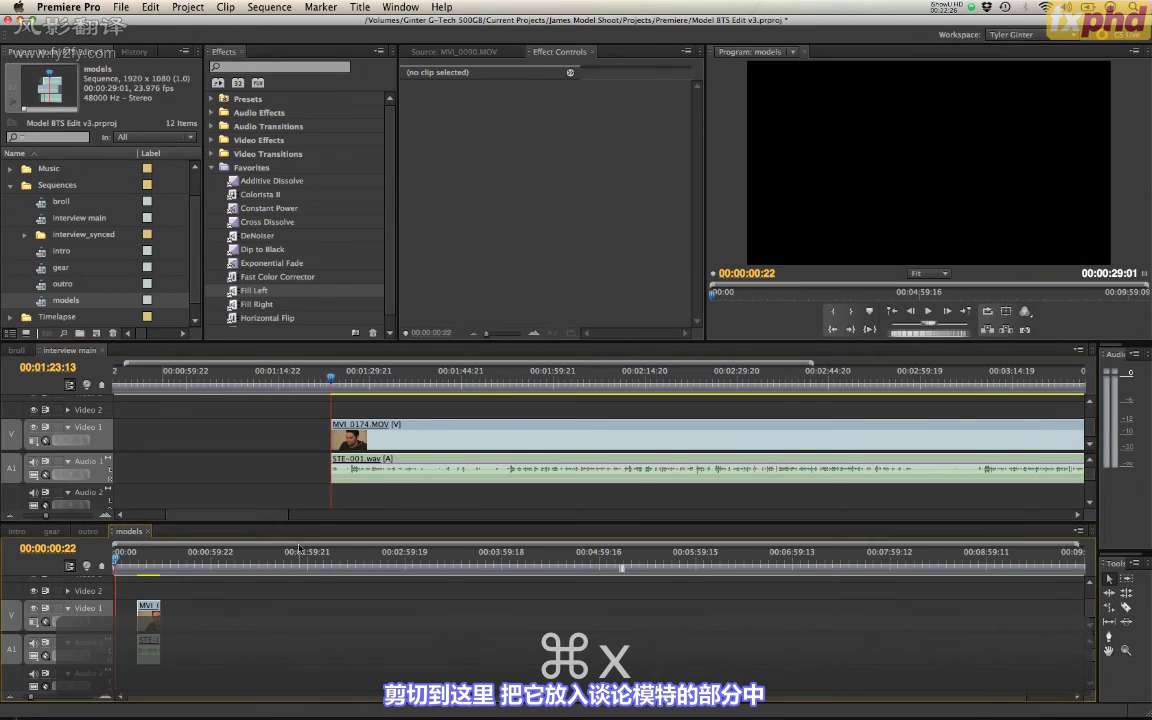
left_click(177, 553)
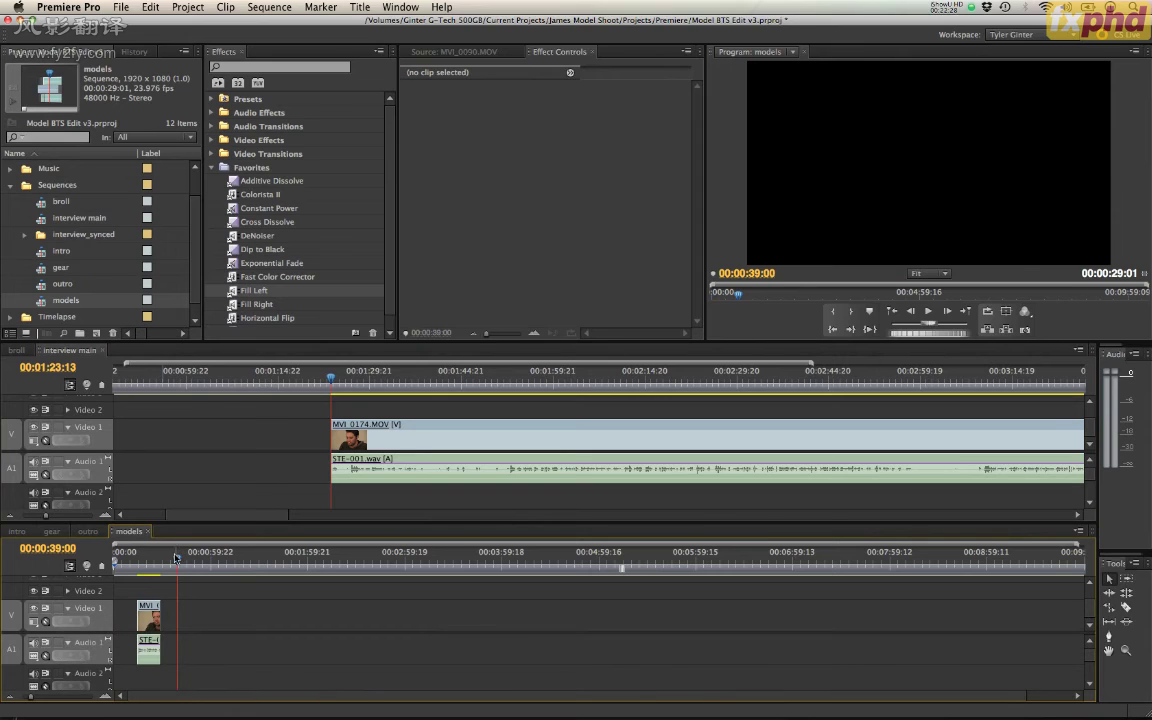
key("super+v")
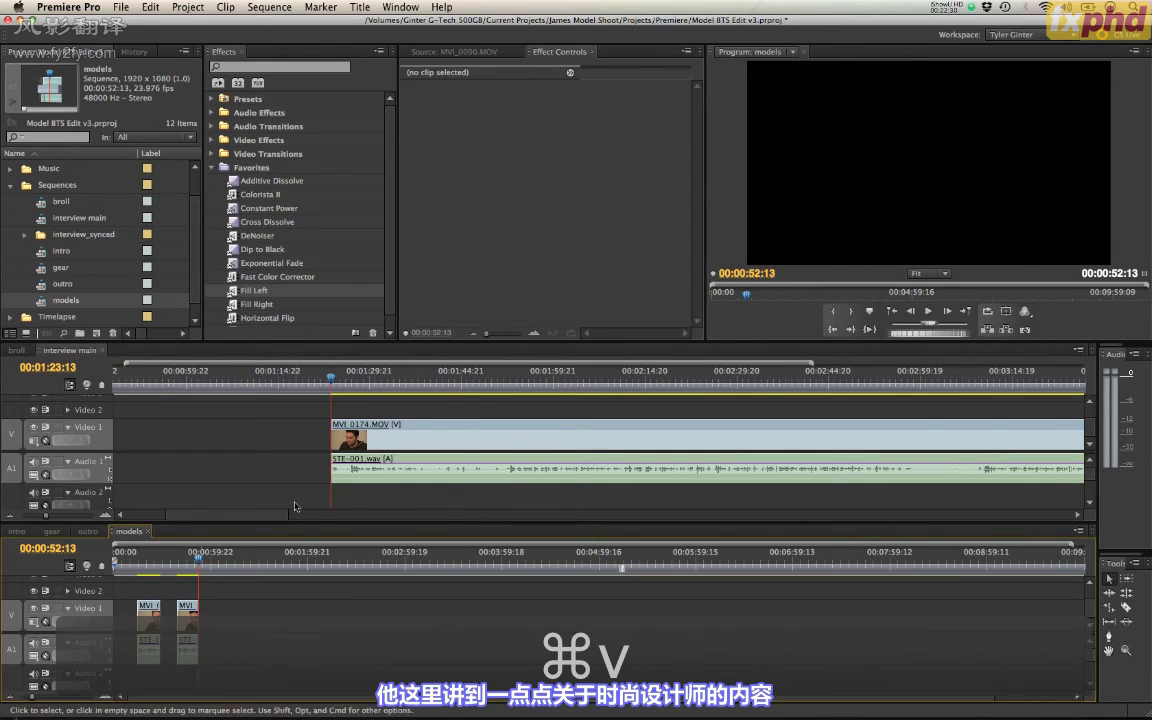
Step: Preview interview main from 00:01:24:08 and extract the range from 00:01:20:18 to about 00:01:26
left_click(340, 377)
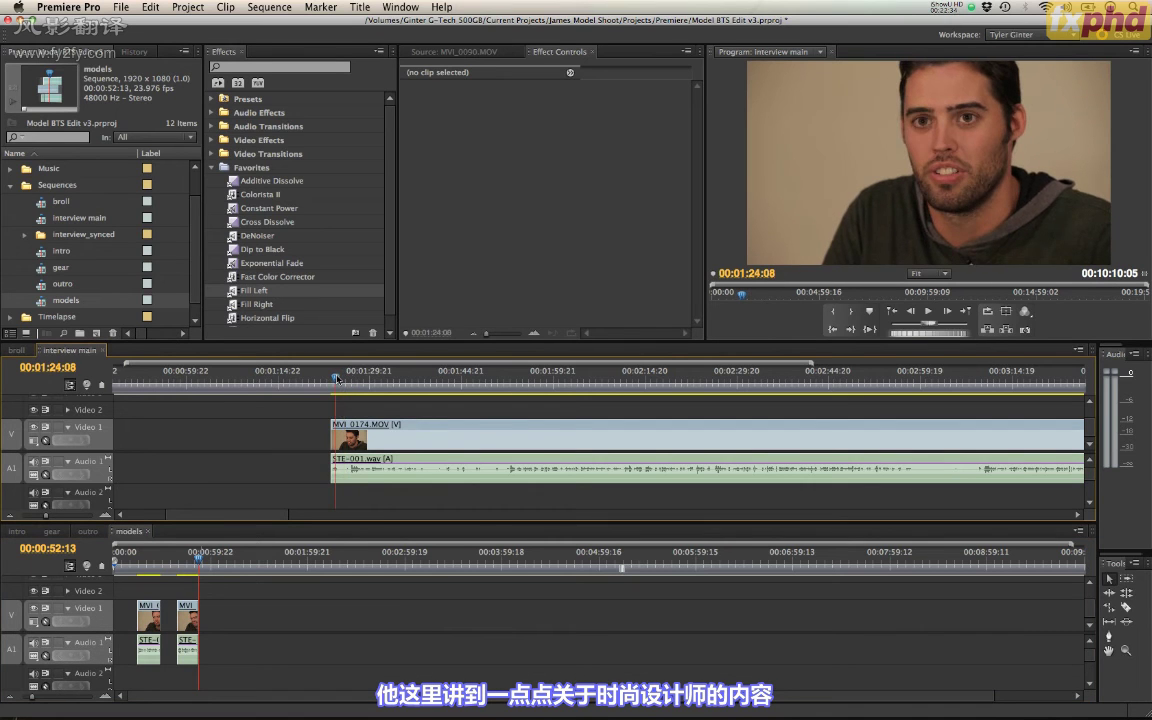
key("space")
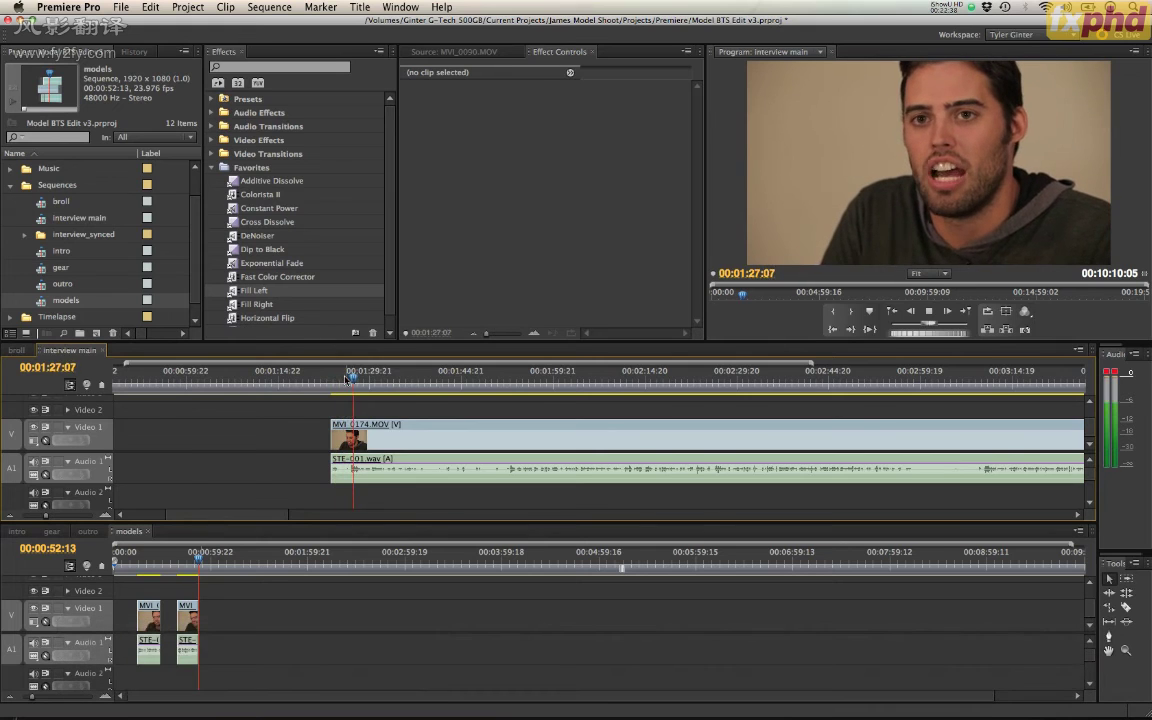
left_click(348, 378)
left_click(313, 380)
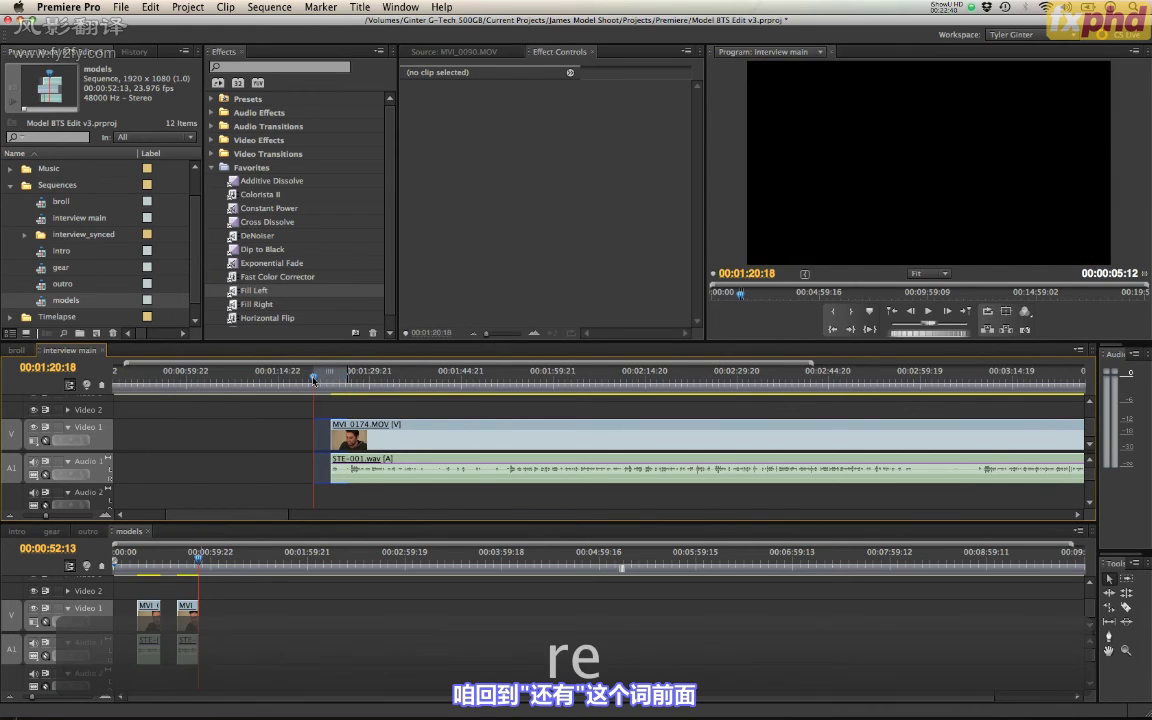
Step: Play the new clip opening in interview main and split MVI_0174.MOV and its audio at 00:01:34:07
key("space")
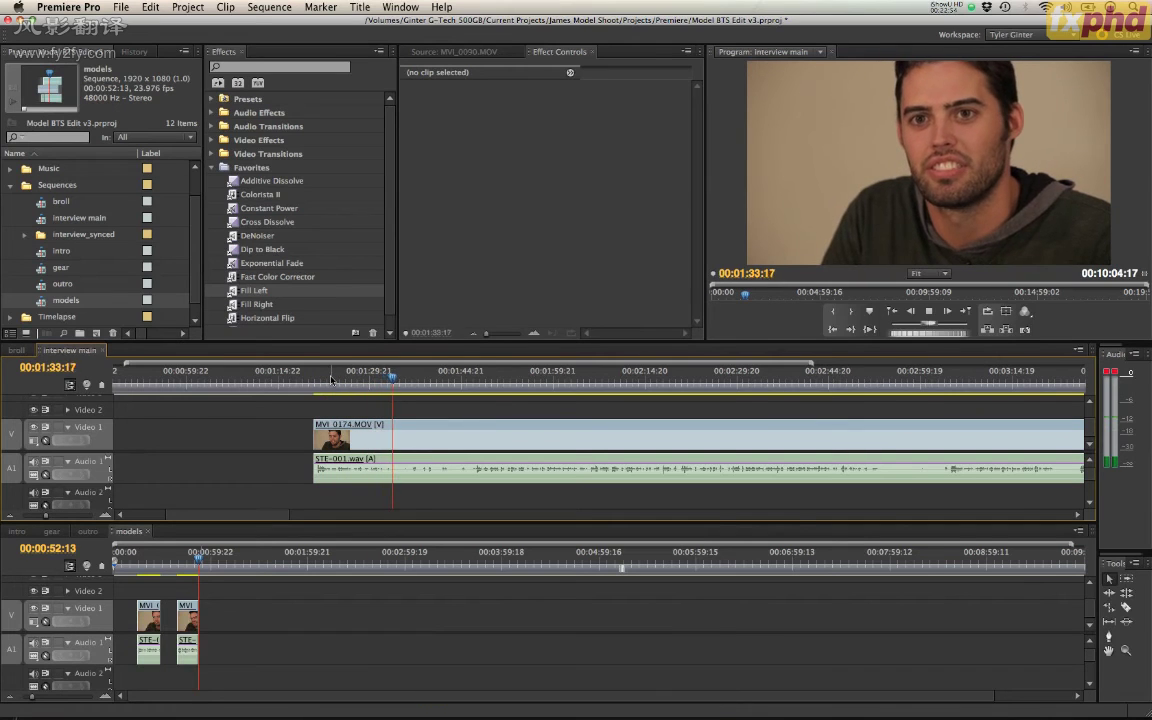
key("space")
key("o")
left_click_drag(272, 375, 397, 375)
key("super+k")
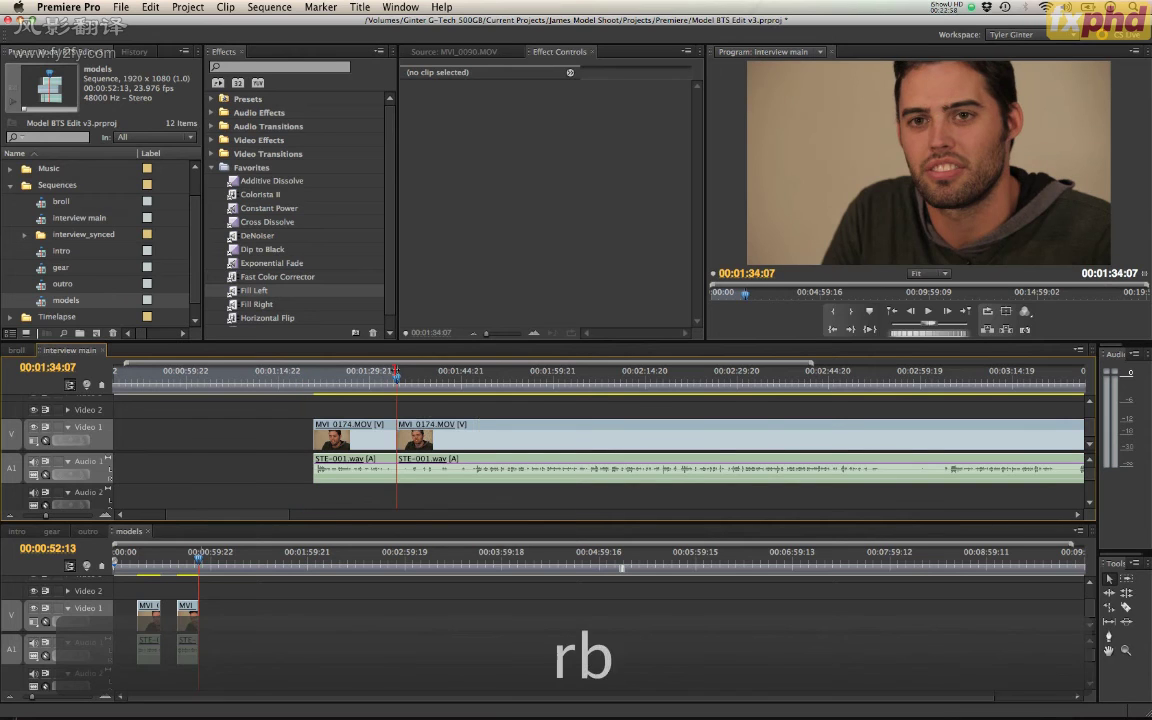
Step: Move the MVI_0174.MOV segment before 00:01:34:07 from interview main into the models sequence at 00:00:52:13
left_click(355, 440)
key("super+x")
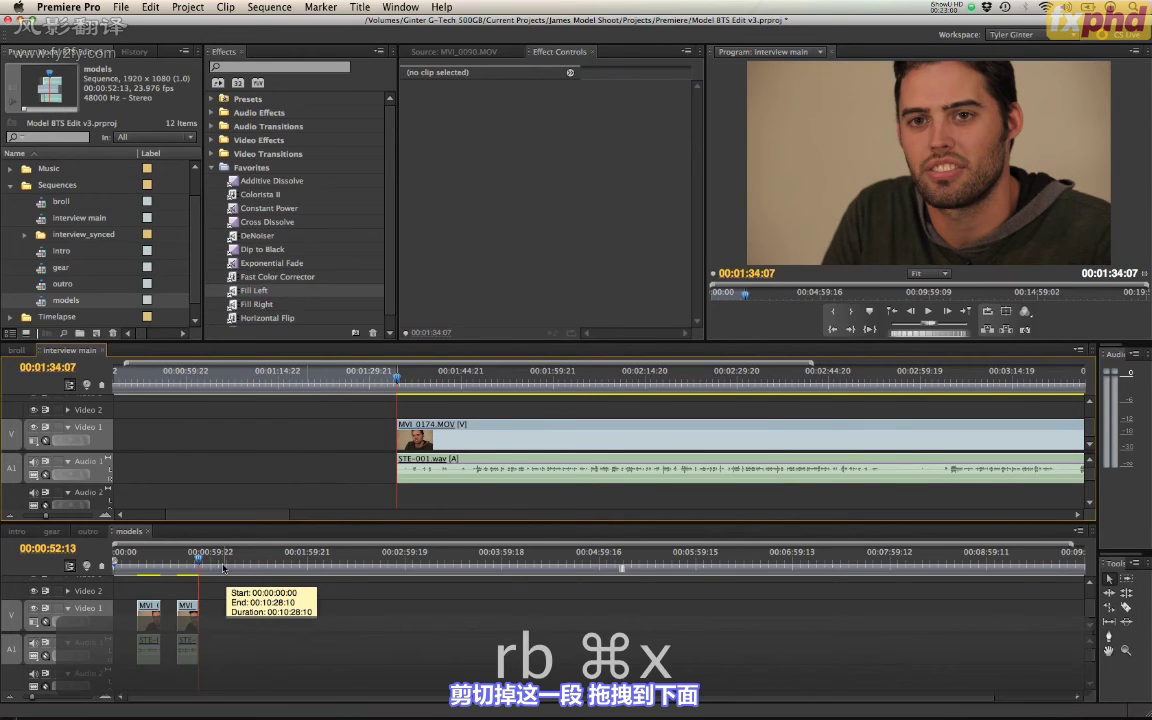
key("super+v")
key("super+z")
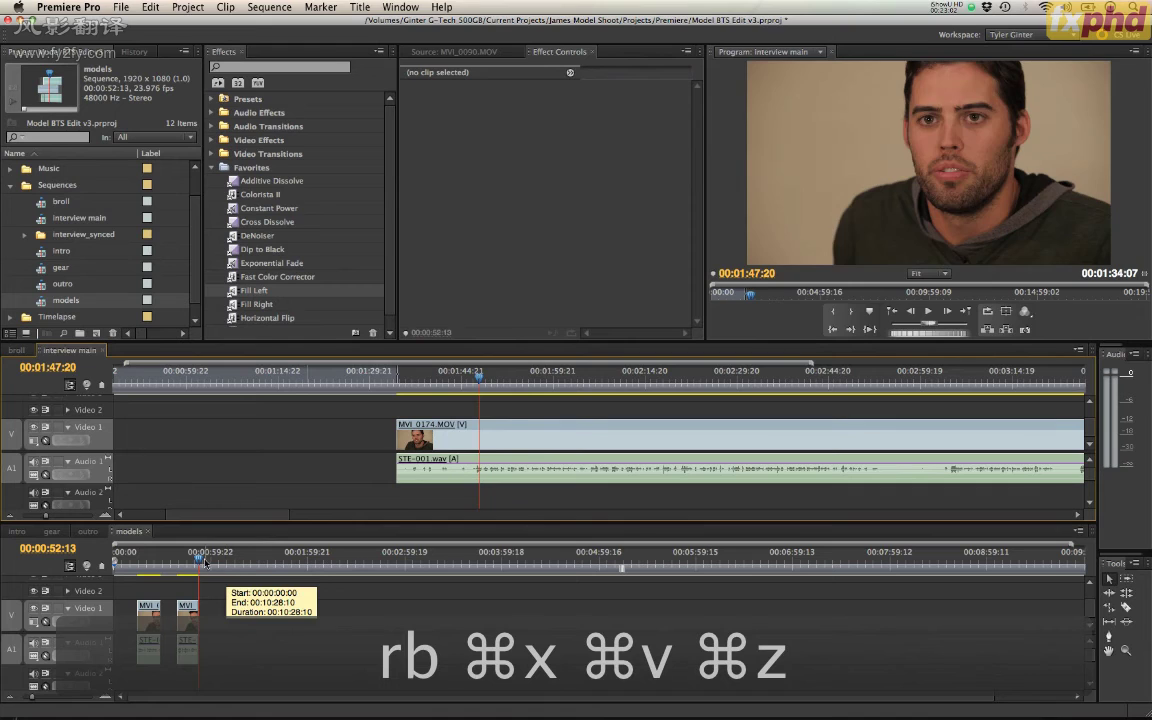
left_click(204, 563)
key("super+v")
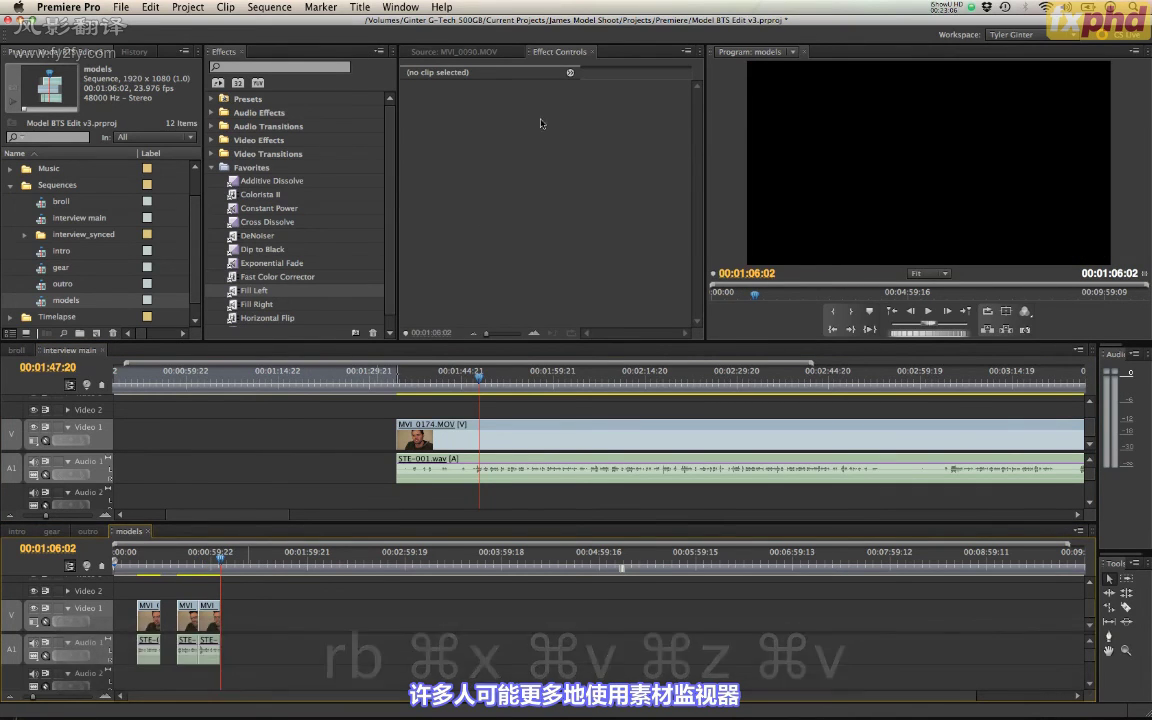
Step: Show the MVI_0090.MOV source clip and examine the interview main timeline around 00:01:49:13 in close-up and as a whole
left_click(466, 55)
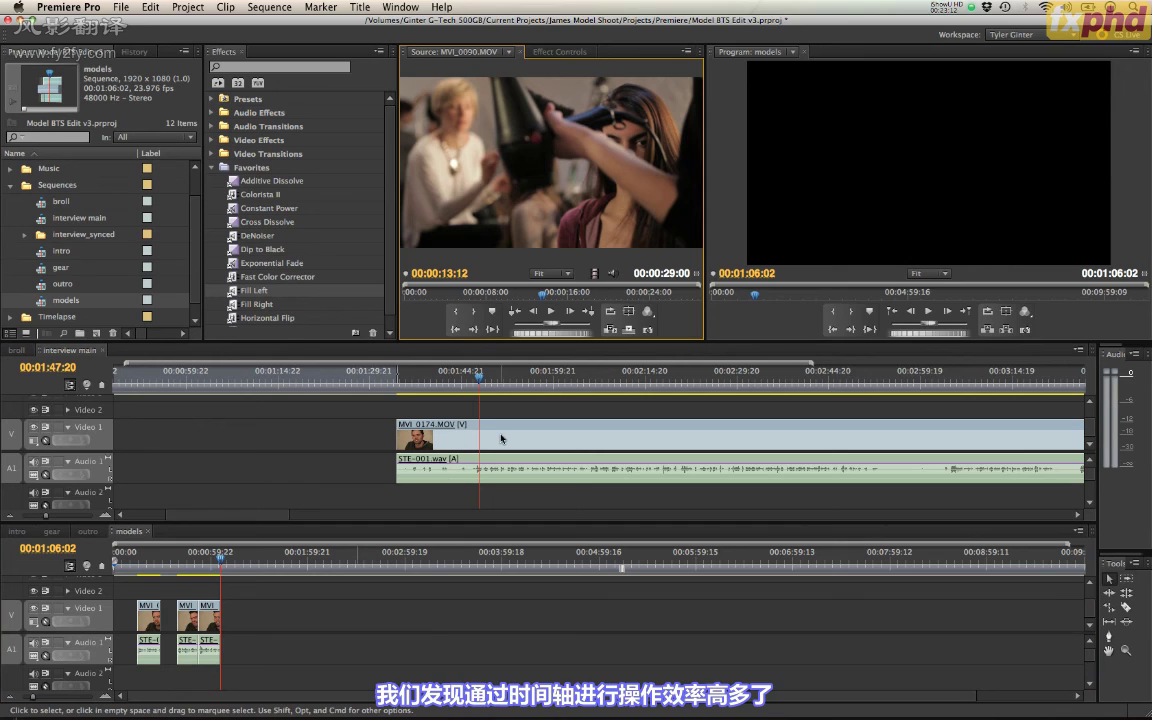
left_click(305, 441)
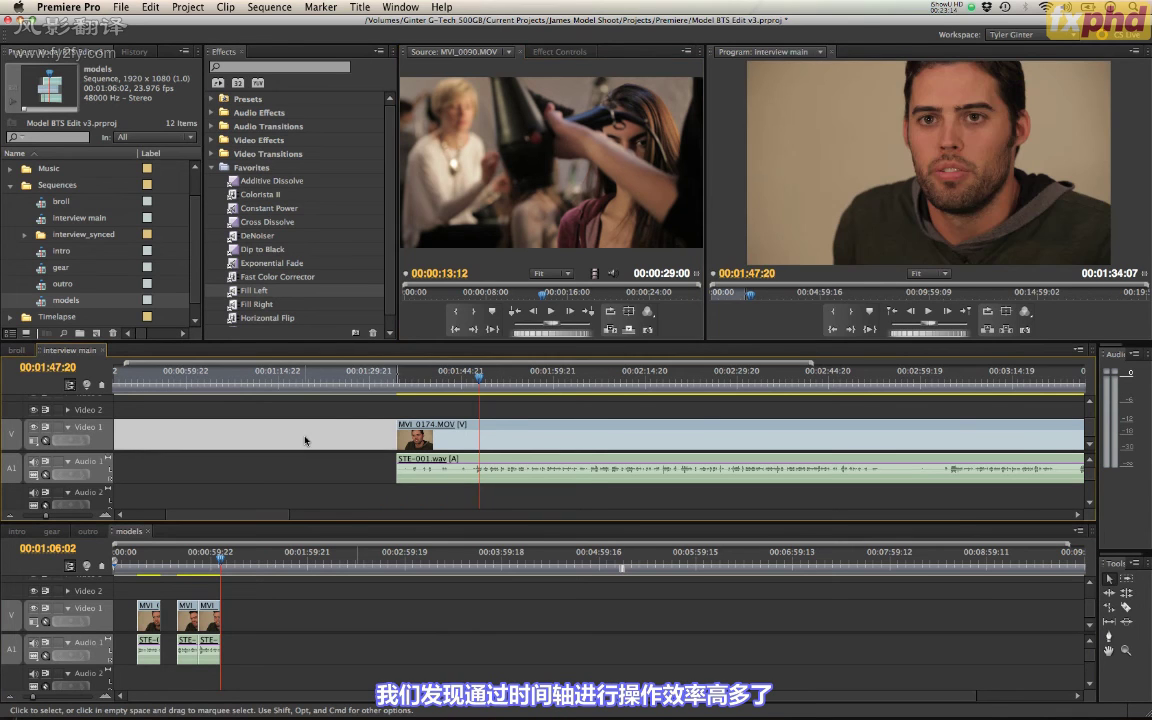
left_click(490, 372)
key("minus")
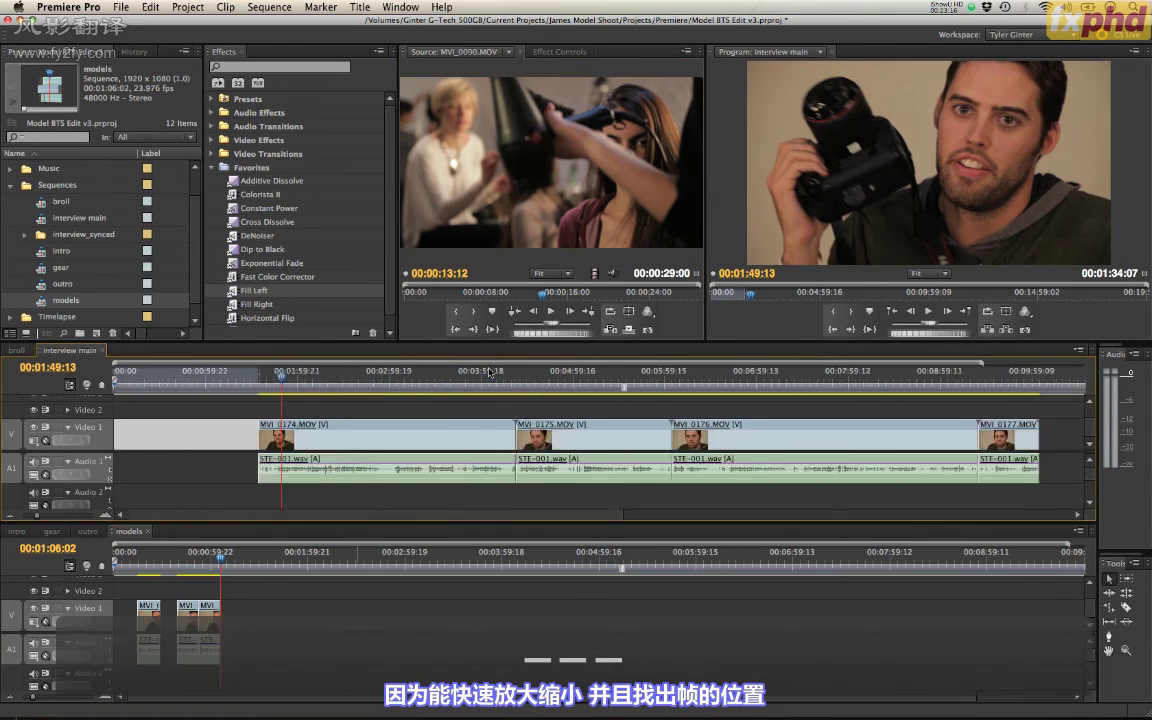
key("minus")
key("equal")
key("equal")
key("equal")
key("equal")
key("equal")
key("equal")
key("equal")
key("minus")
key("minus")
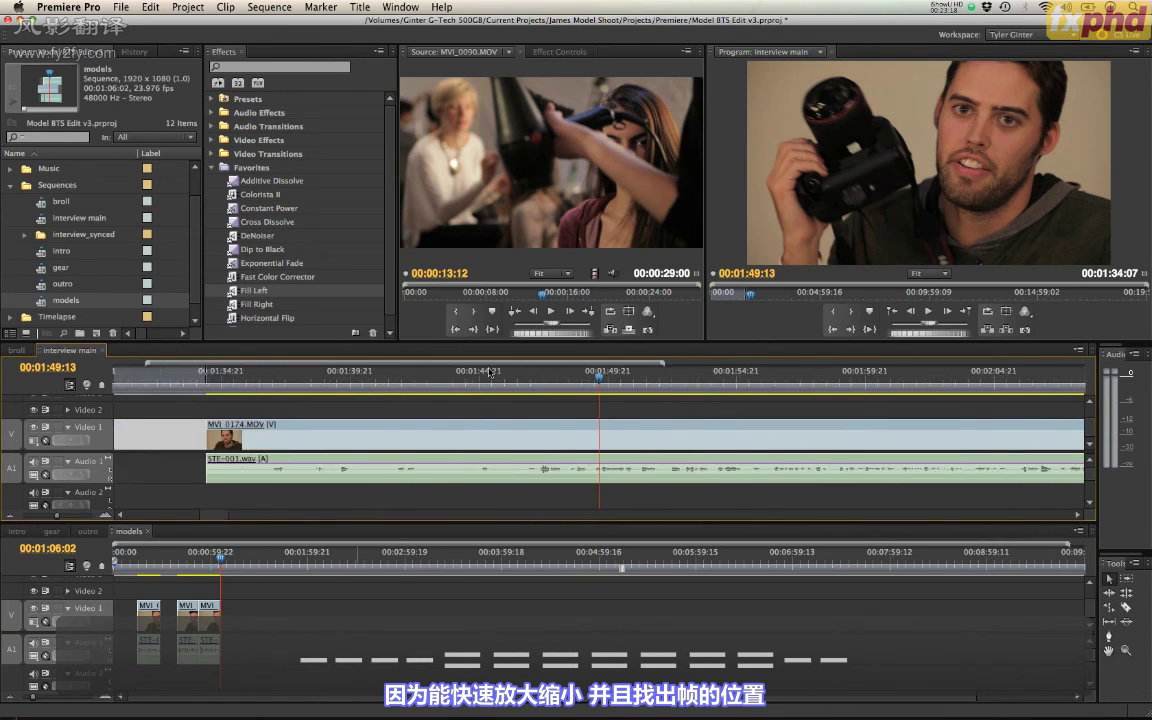
key("minus")
key("minus")
key("minus")
key("minus")
key("equal")
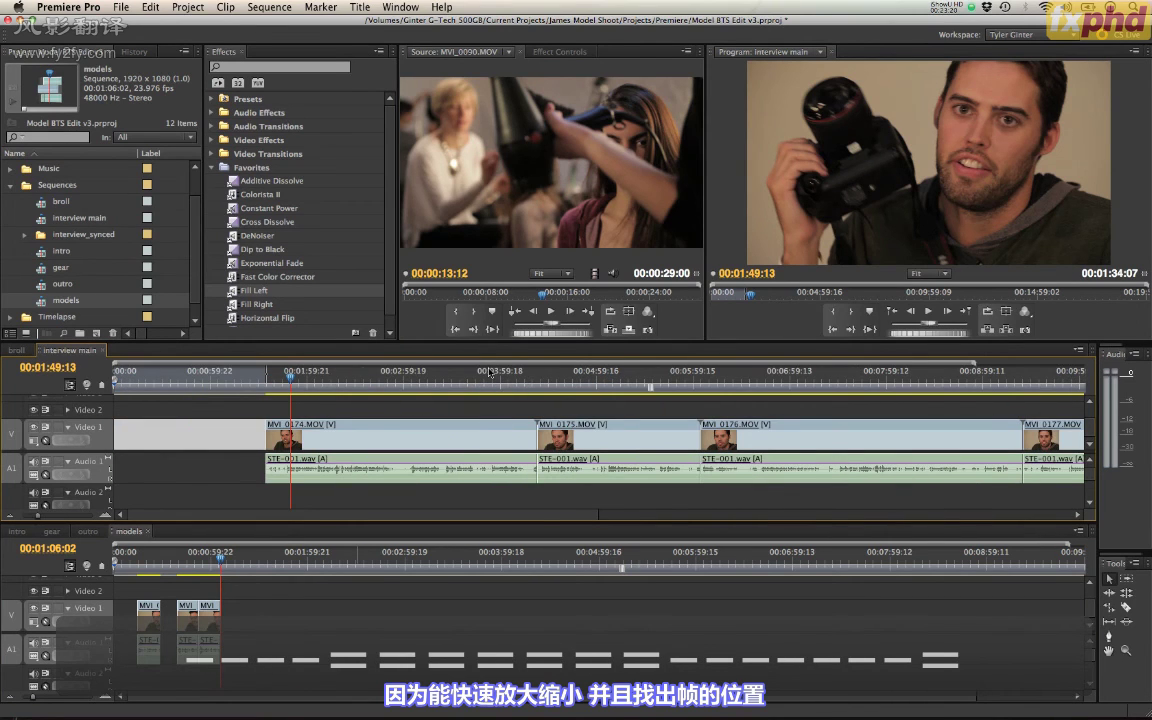
key("minus")
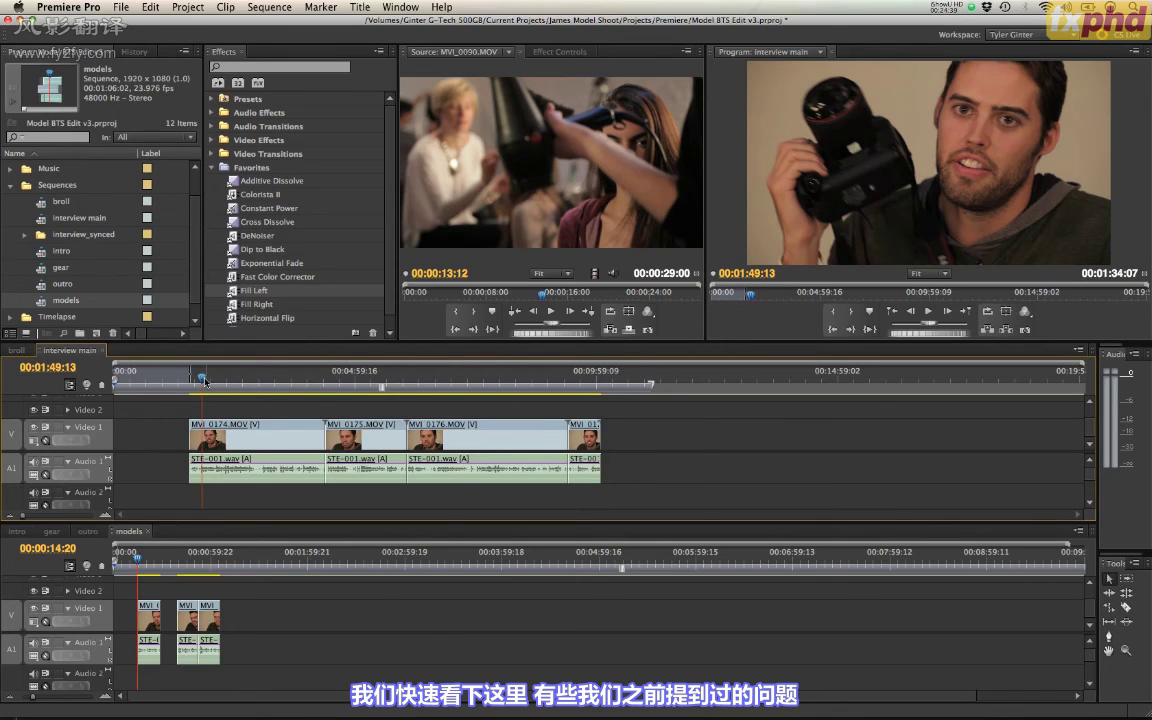
Step: Play interview main briefly from 00:02:00:02 to check the interview audio for background noise
mouse_move(487, 712)
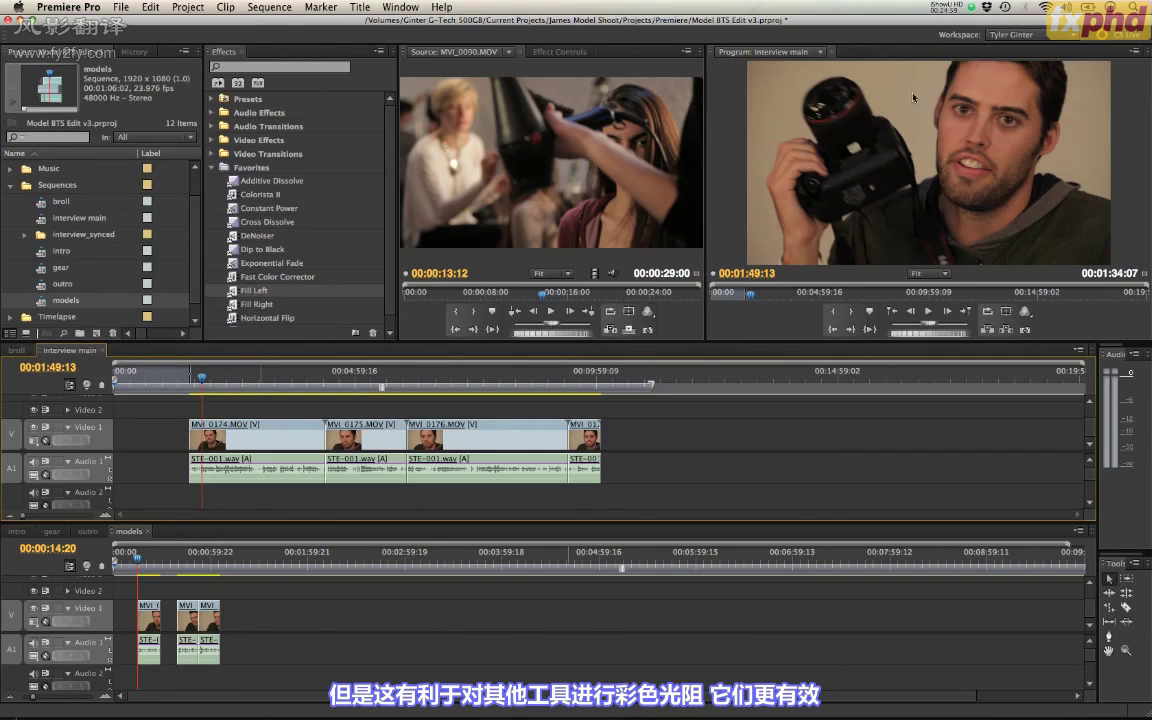
left_click(210, 380)
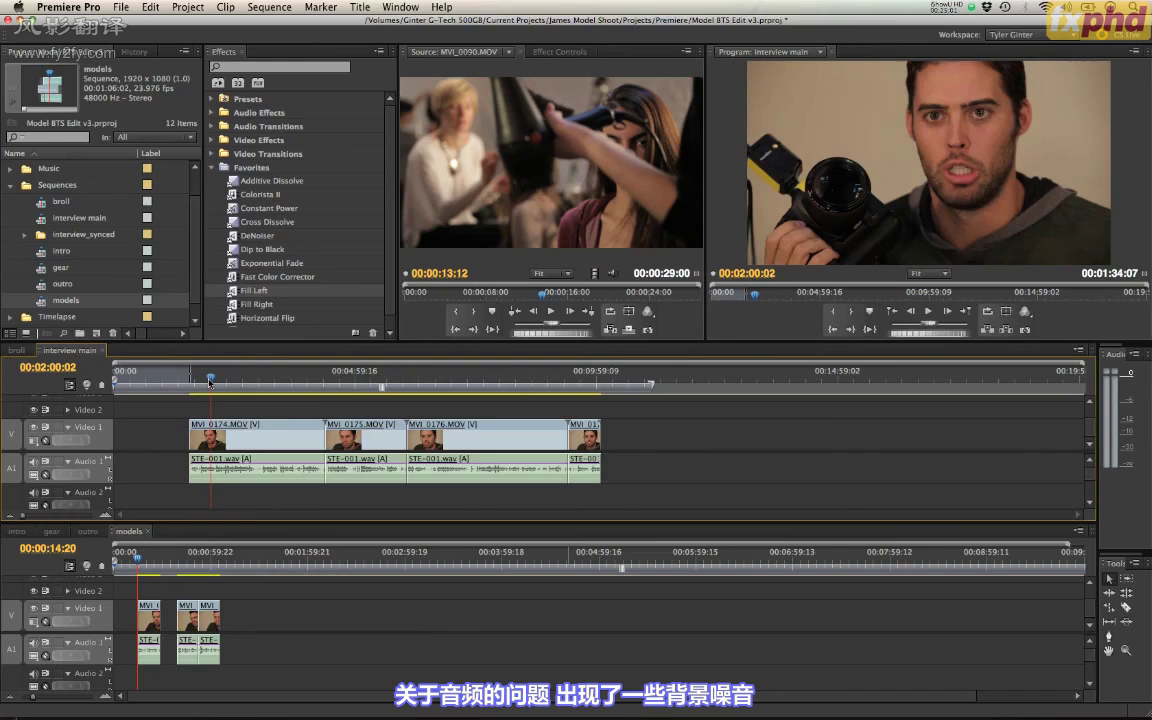
key("space")
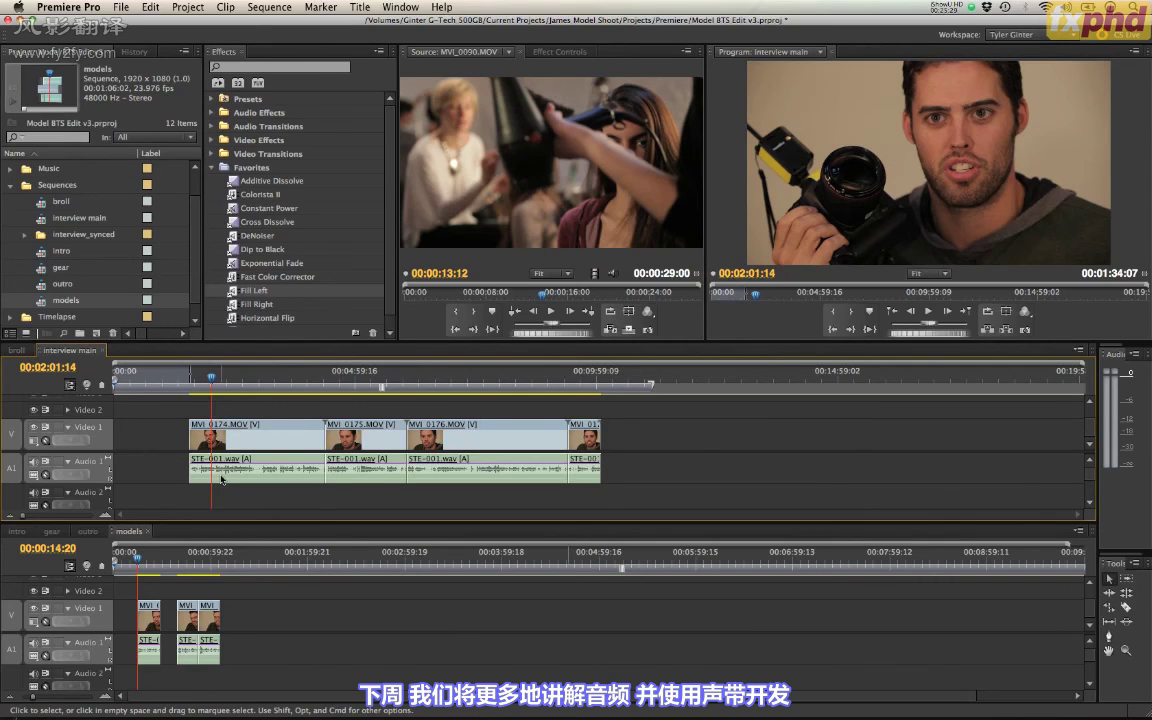
Step: Switch to Chrome and look through the audiojungle.net home page for royalty-free soundtracks
left_click(335, 690)
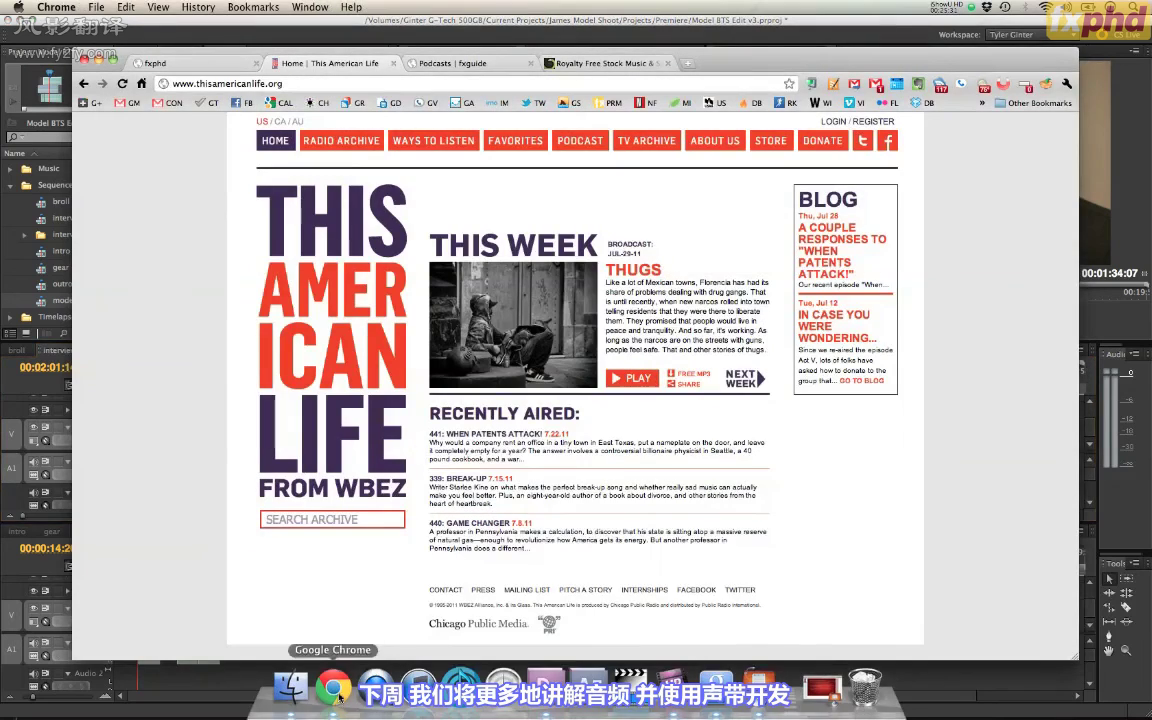
left_click(570, 63)
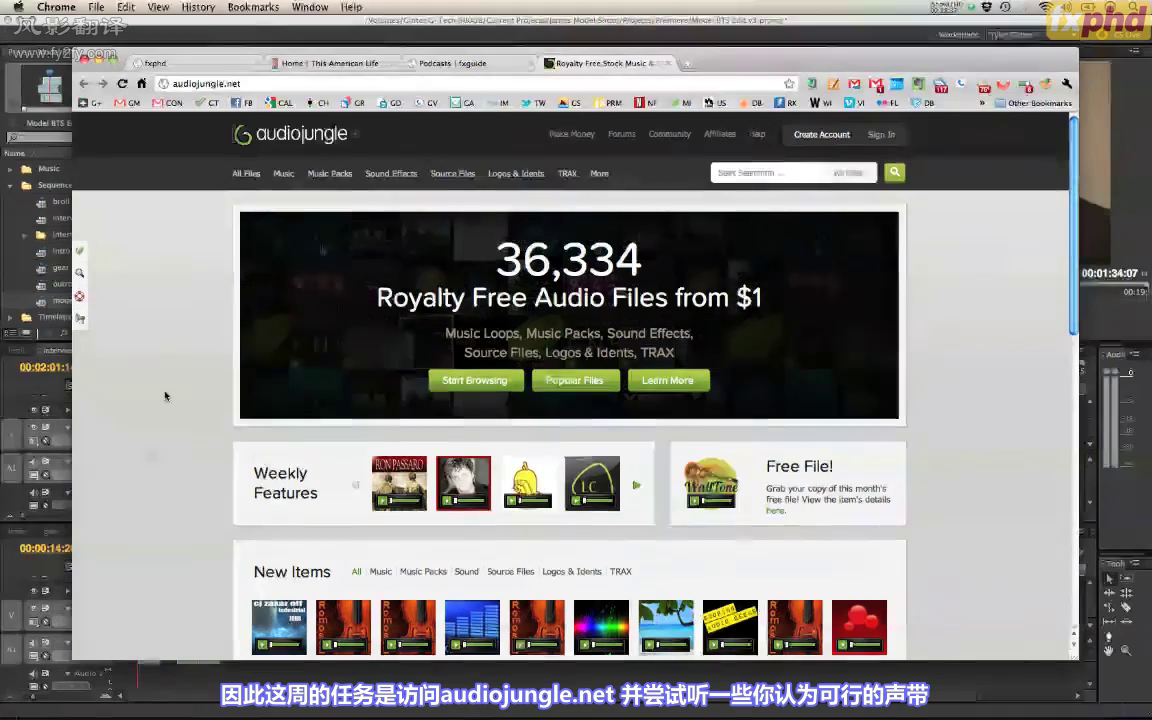
scroll(165, 396, "down", 10)
scroll(165, 396, "up", 10)
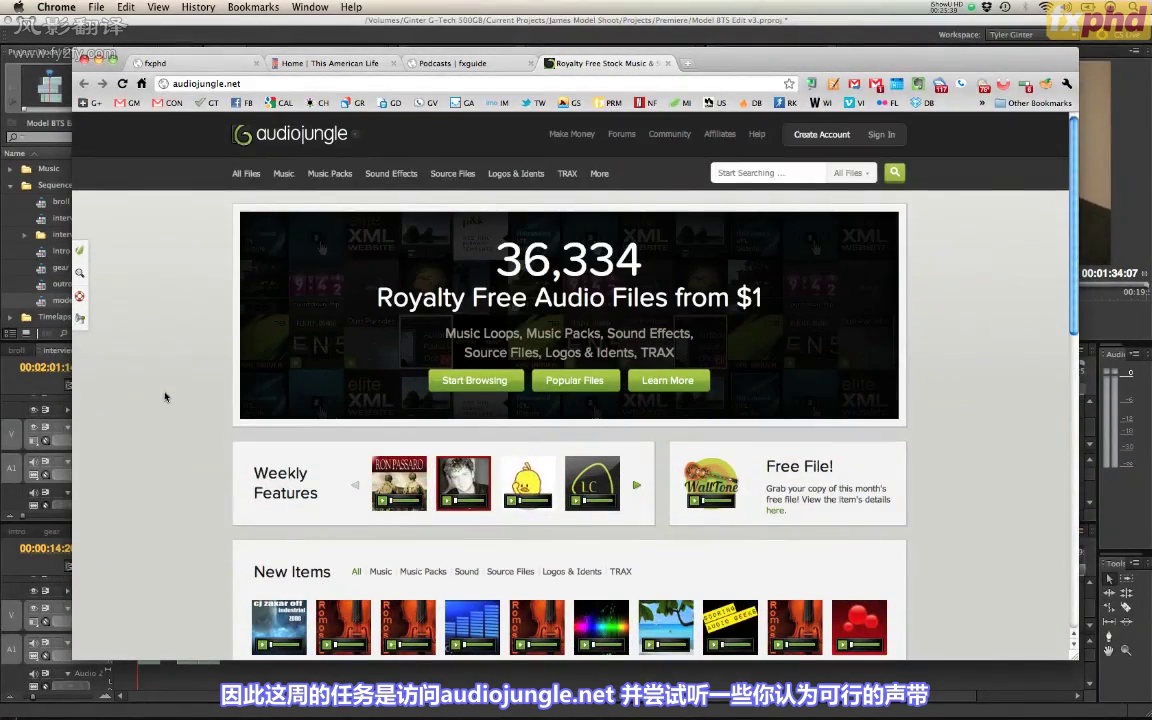
Step: Return to Premiere Pro, open the broll sequence and preview its footage around 00:46:24:09, 00:37:57:07 and 00:35:46:18
left_click(98, 40)
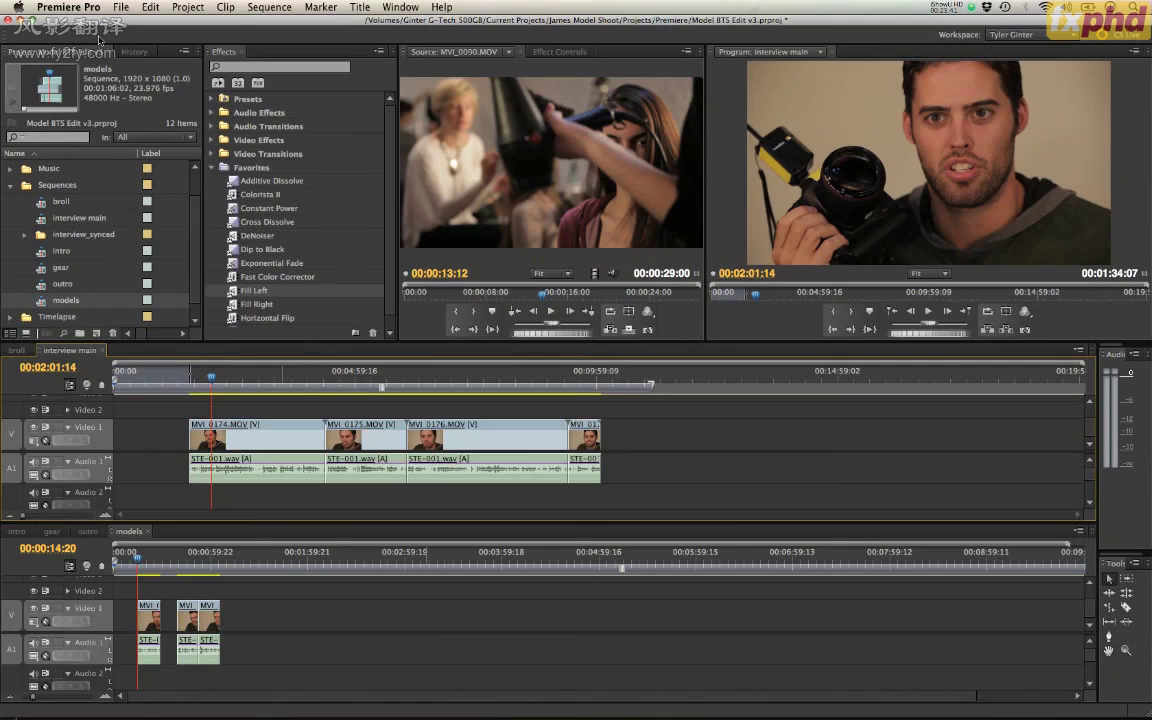
left_click(17, 350)
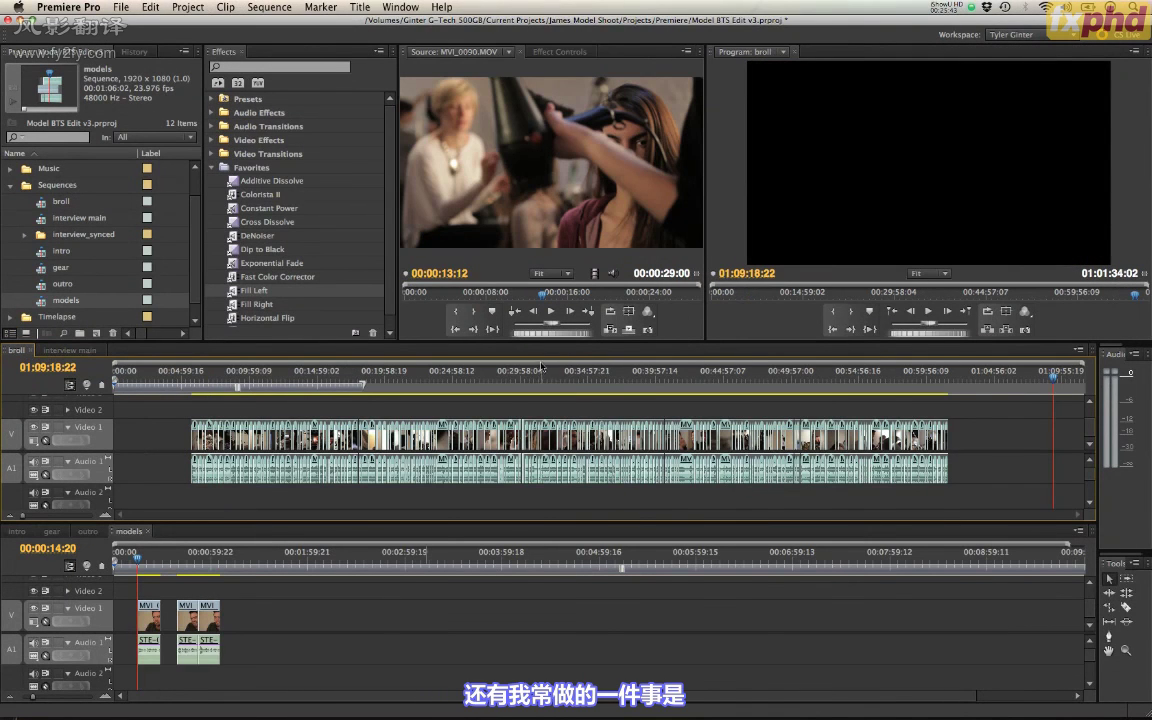
left_click(709, 378)
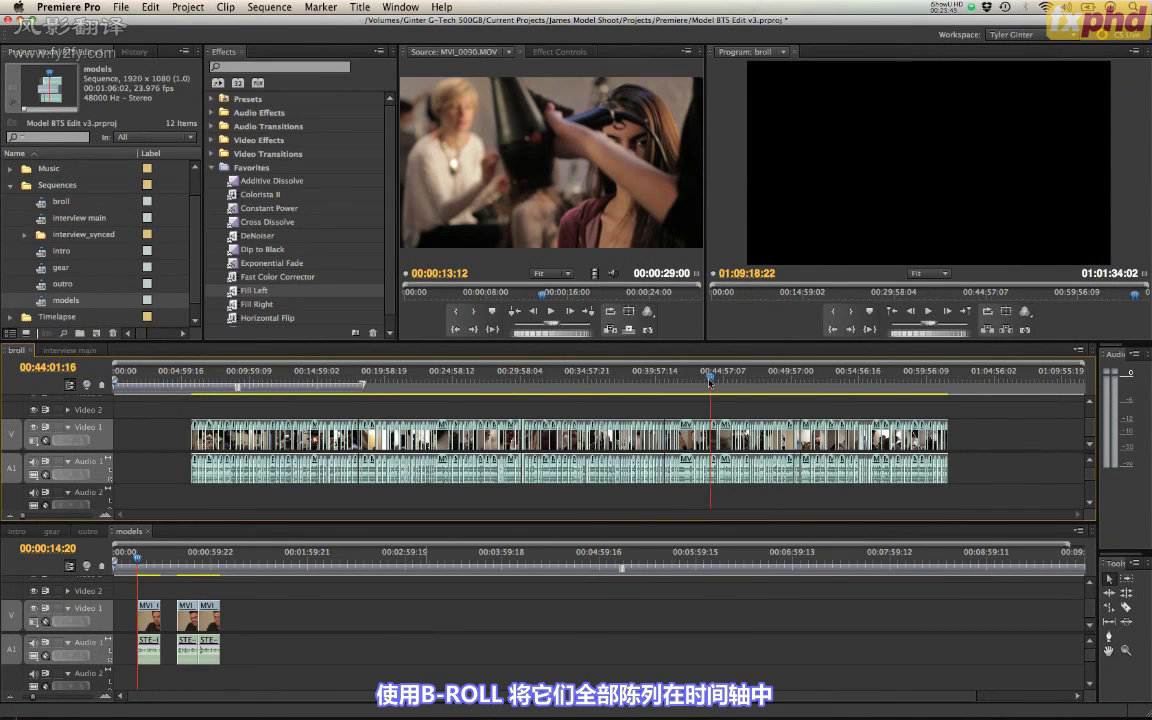
left_click_drag(709, 381, 743, 381)
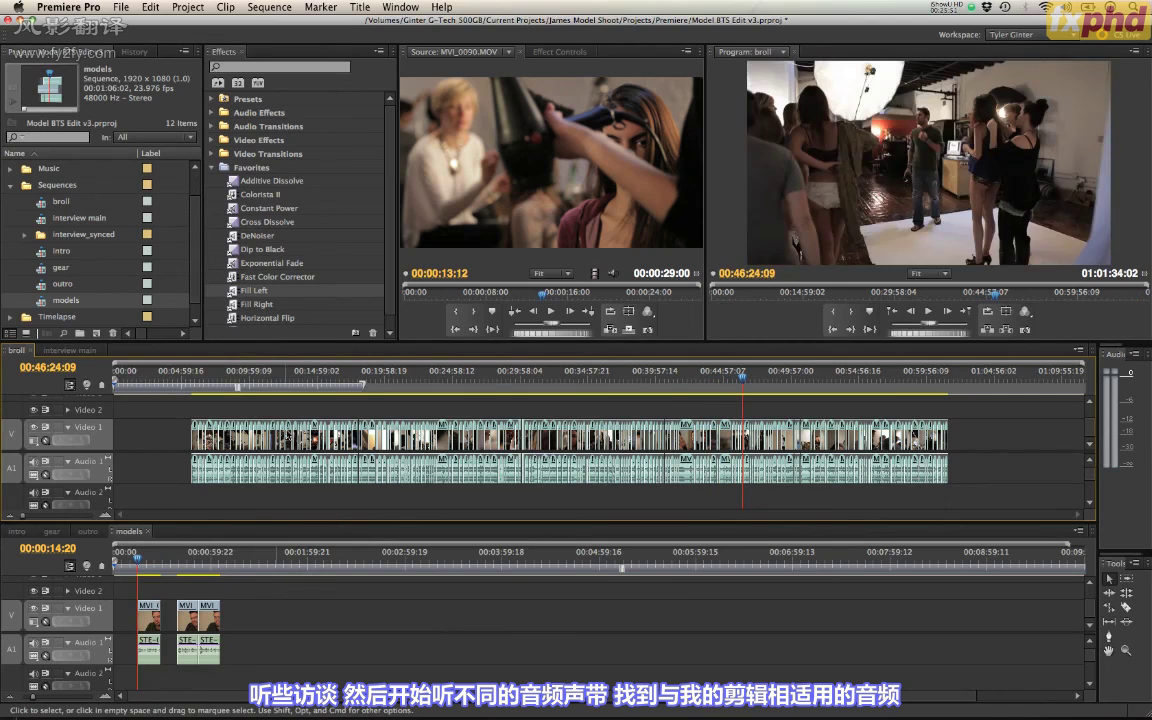
key("space")
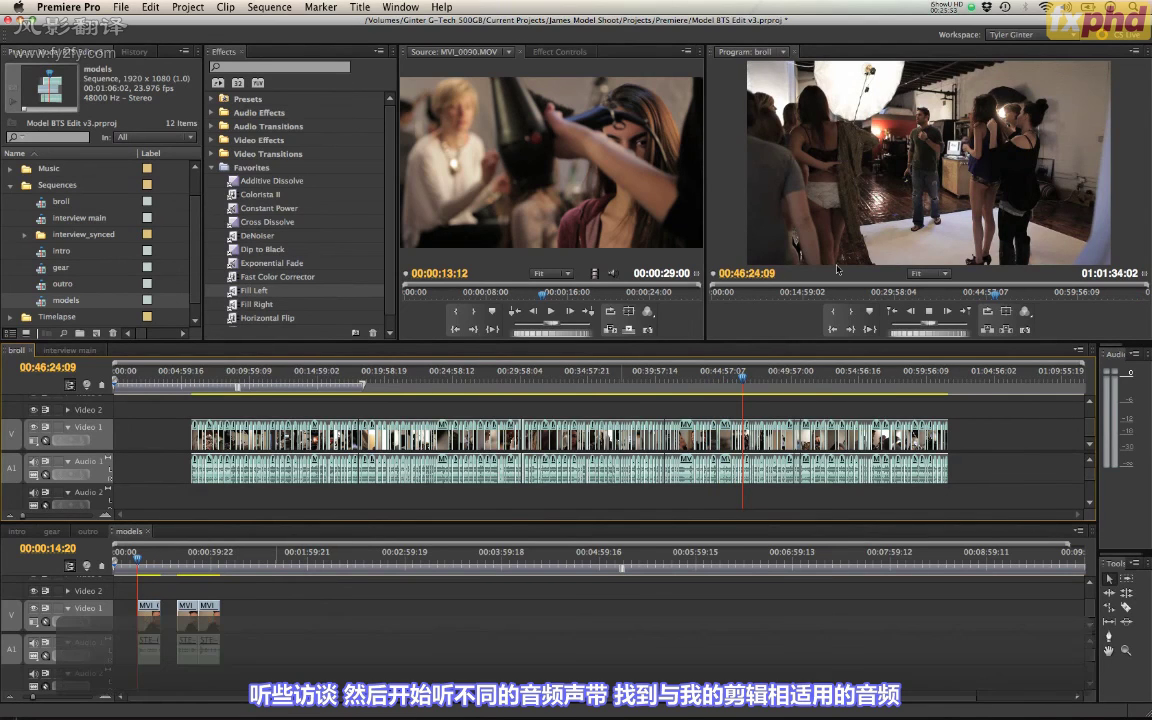
left_click(629, 375)
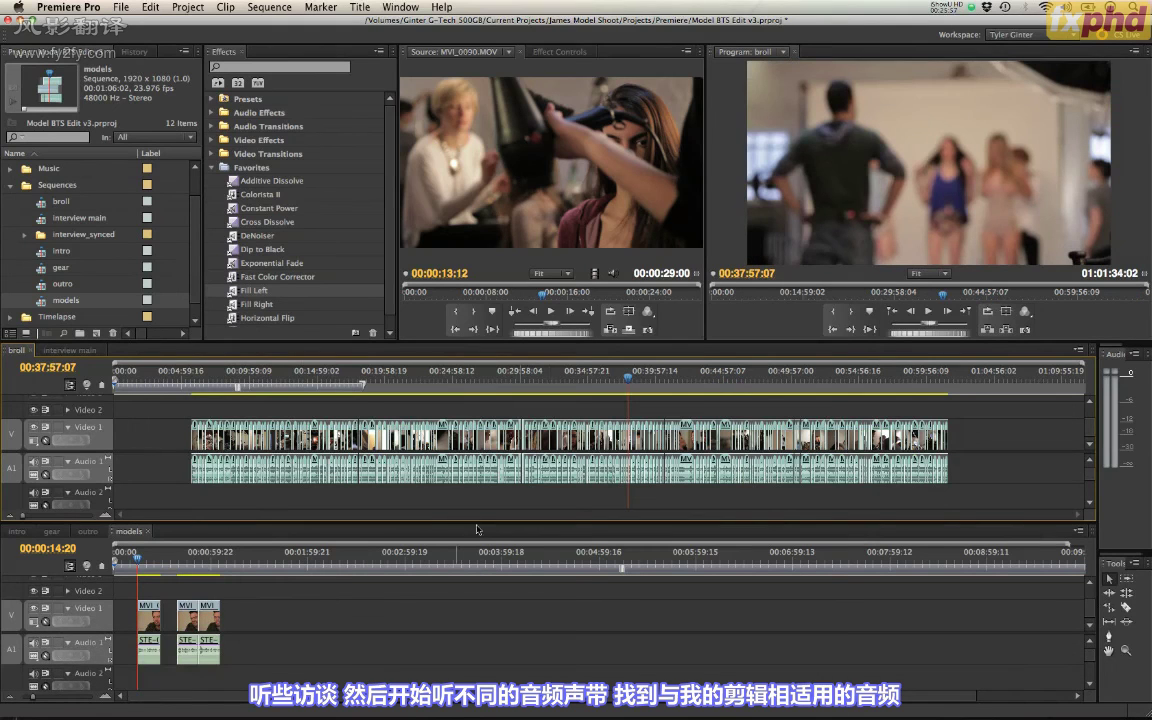
key("space")
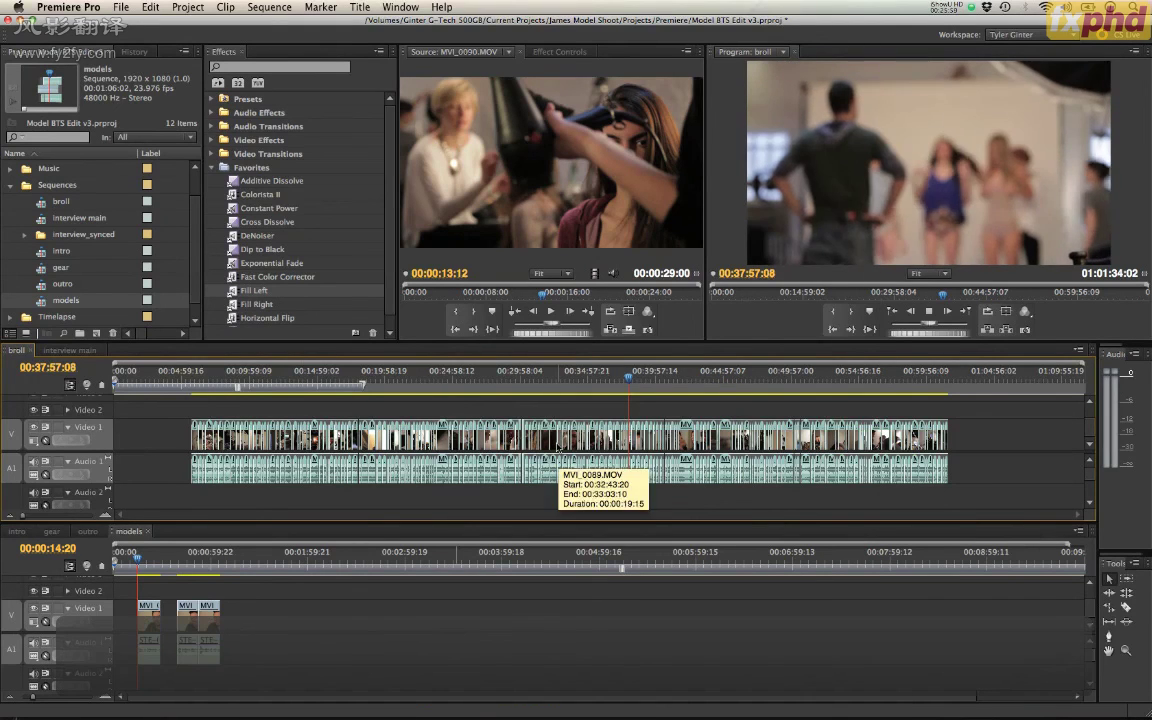
key("space")
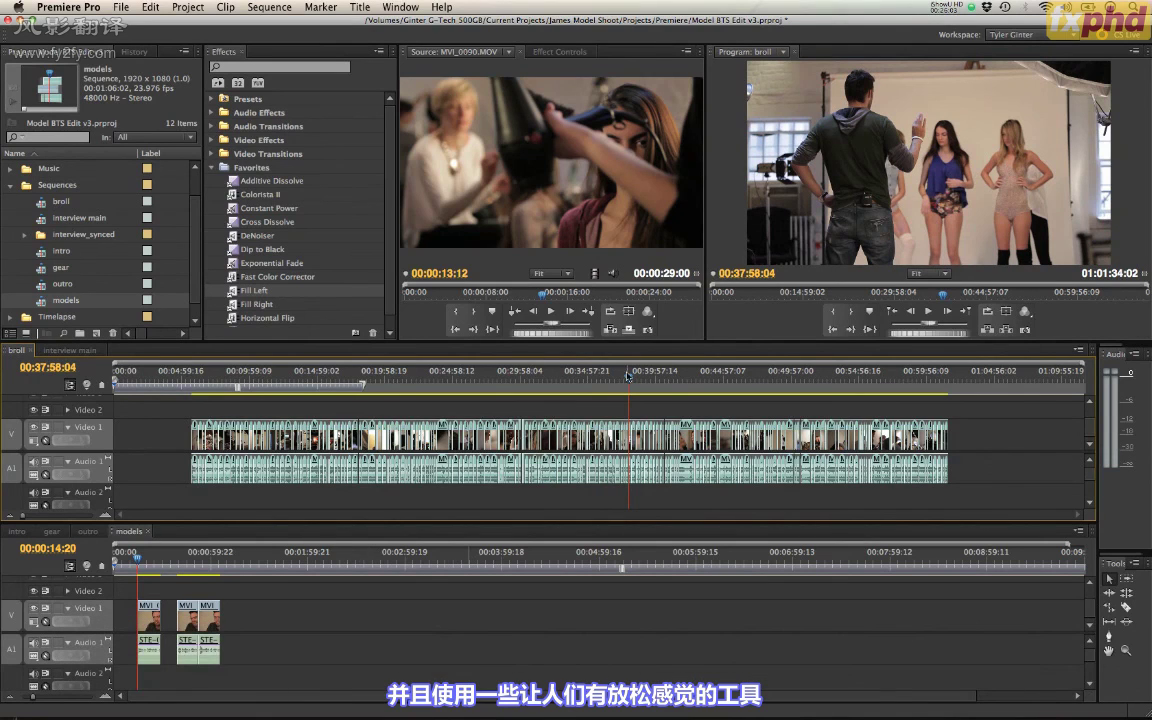
left_click_drag(628, 378, 600, 382)
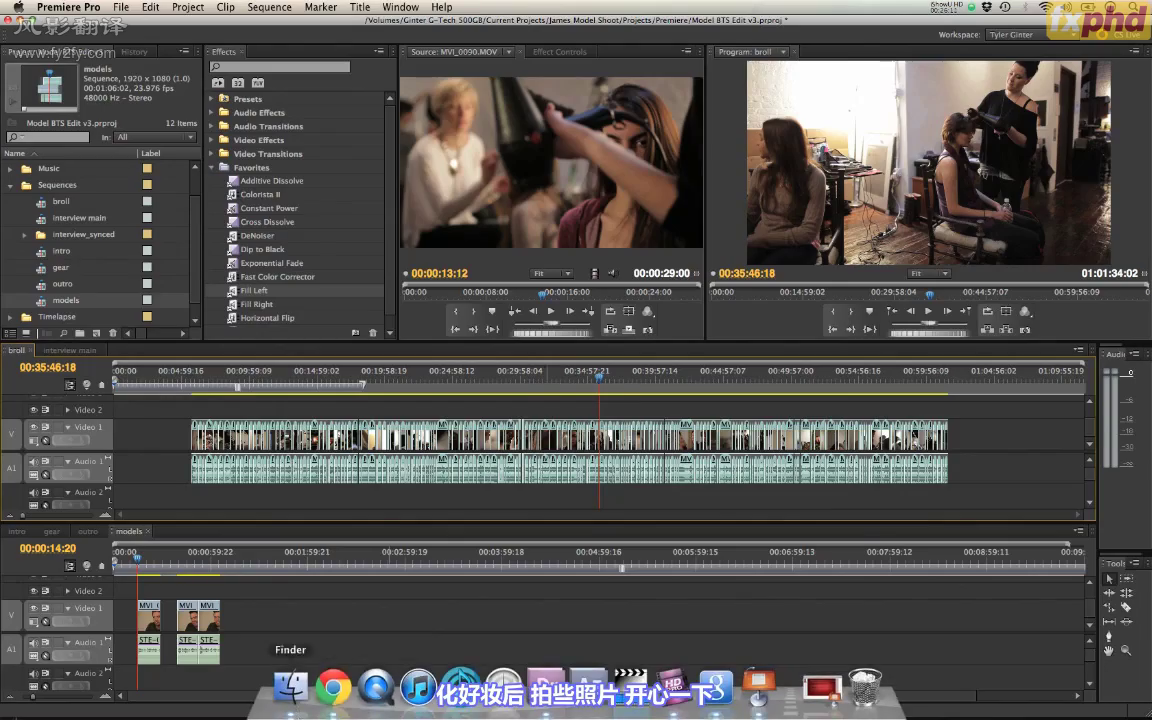
Step: Switch to Chrome and browse the Weekly Features and New Items on the audiojungle.net home page
left_click(334, 690)
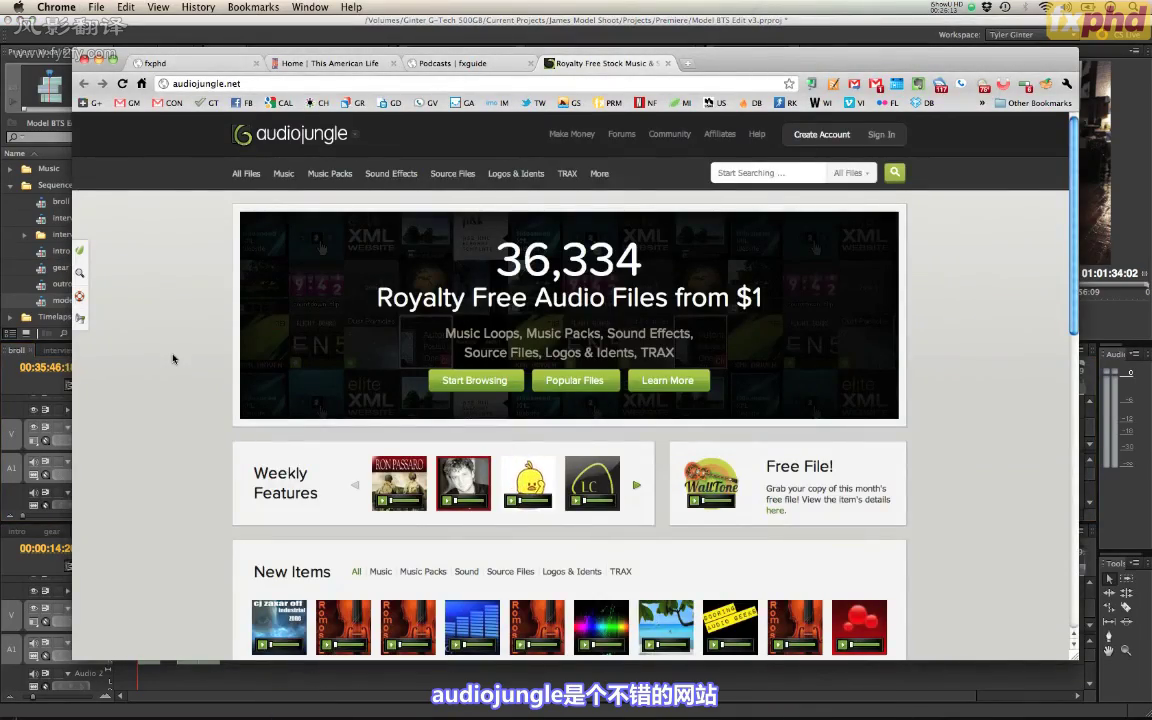
scroll(173, 359, "down", 10)
scroll(173, 359, "up", 4)
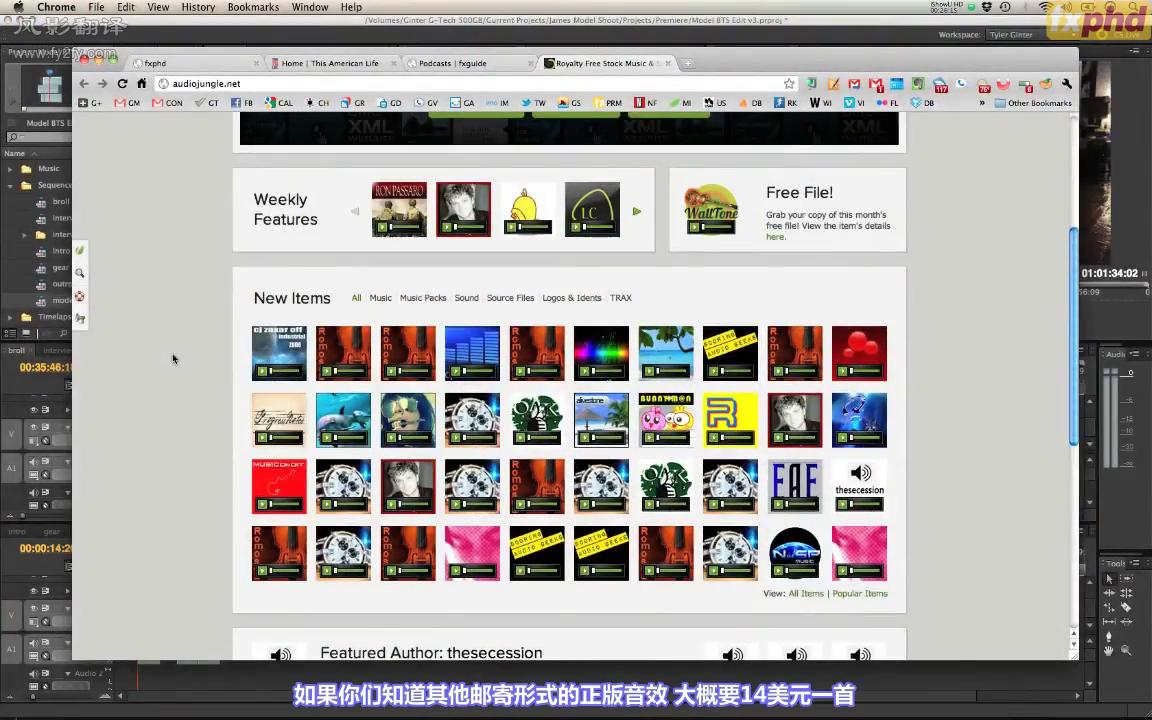
scroll(173, 359, "up", 5)
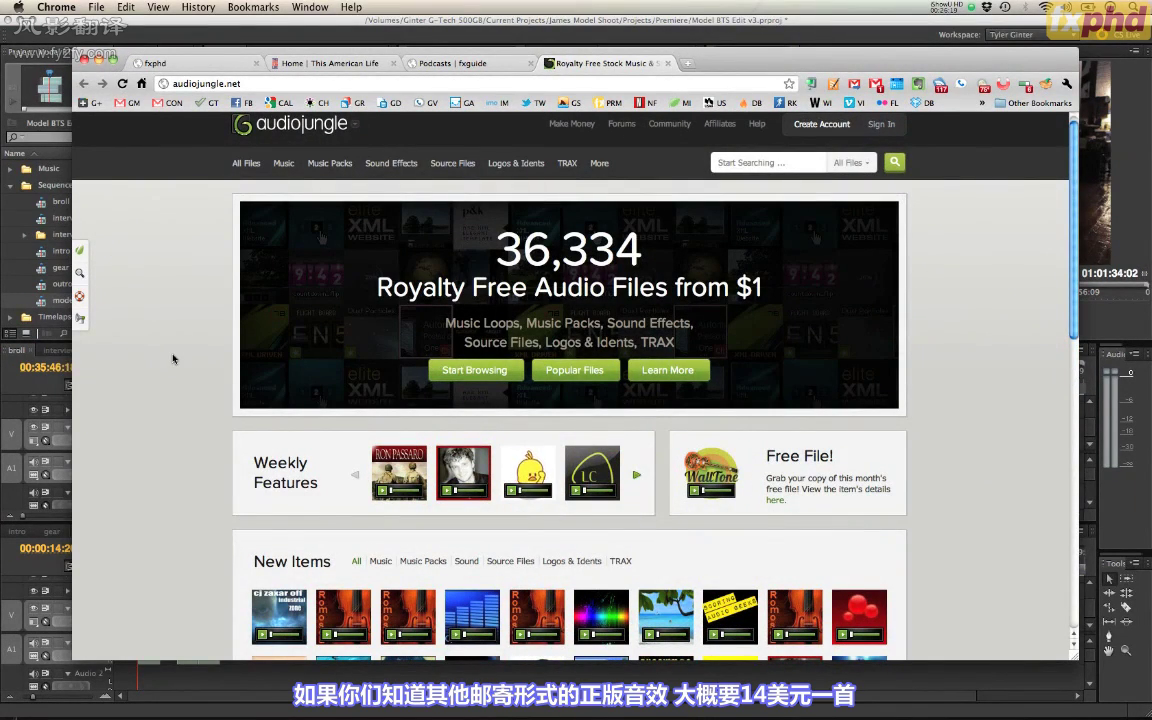
scroll(173, 359, "down", 1)
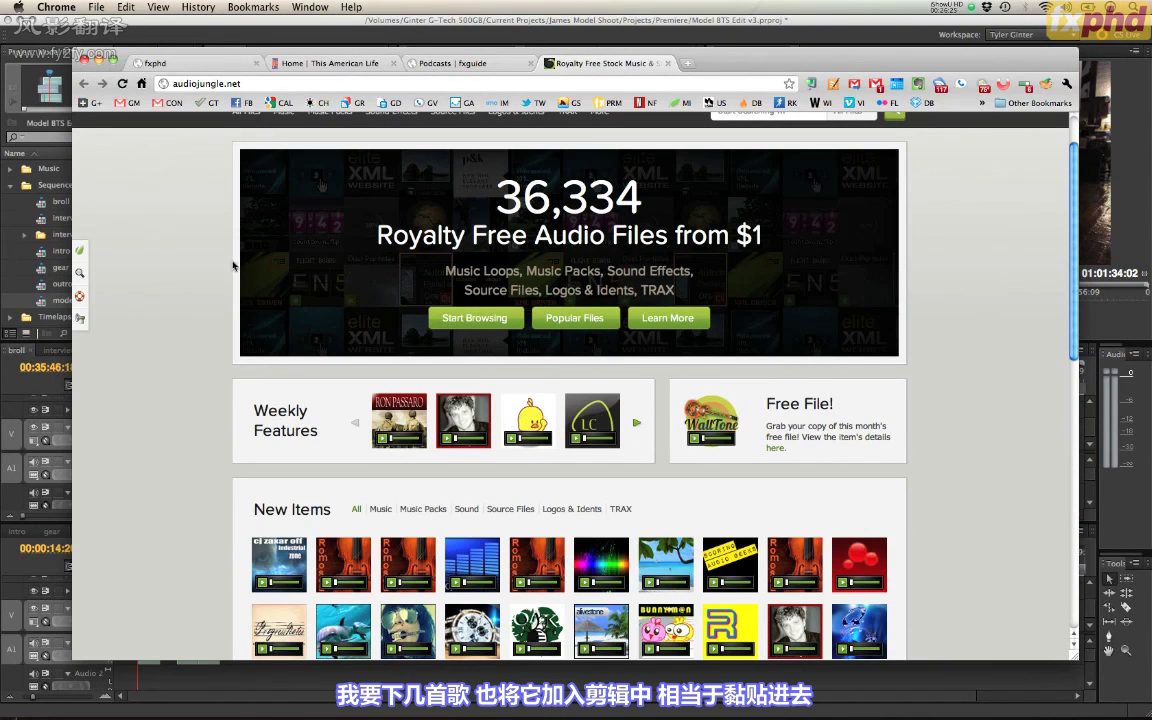
Step: Return to Premiere Pro and show the interview main sequence in the upper timeline
left_click(8, 392)
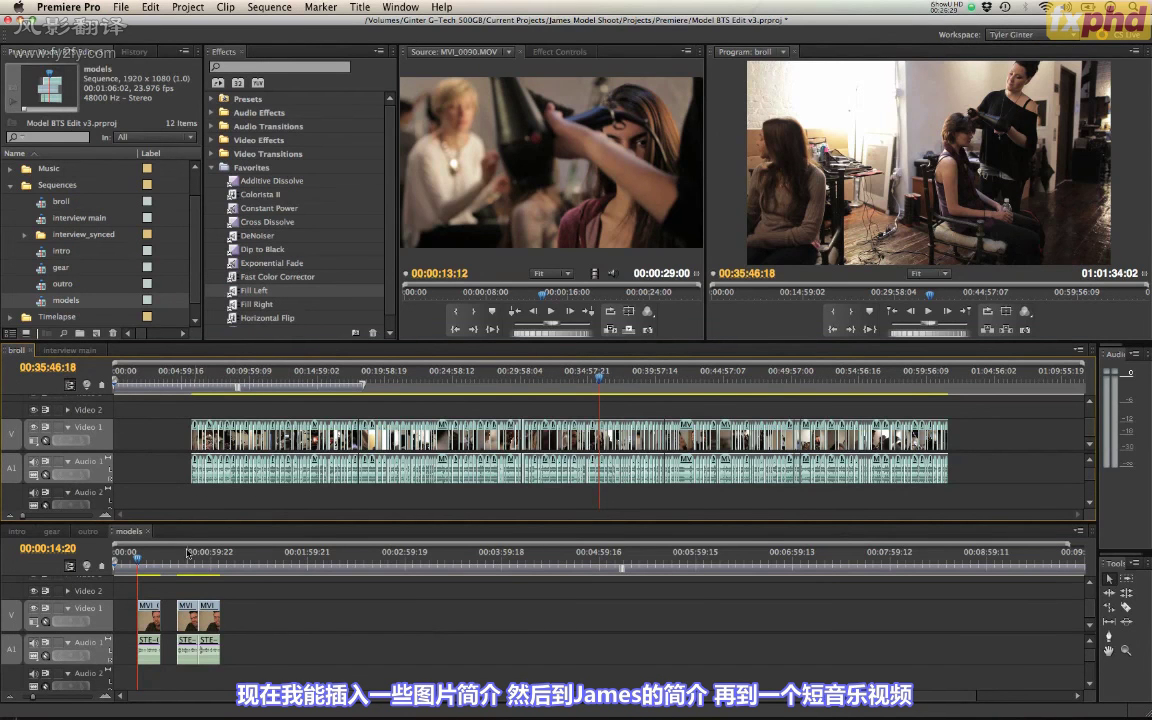
left_click(69, 350)
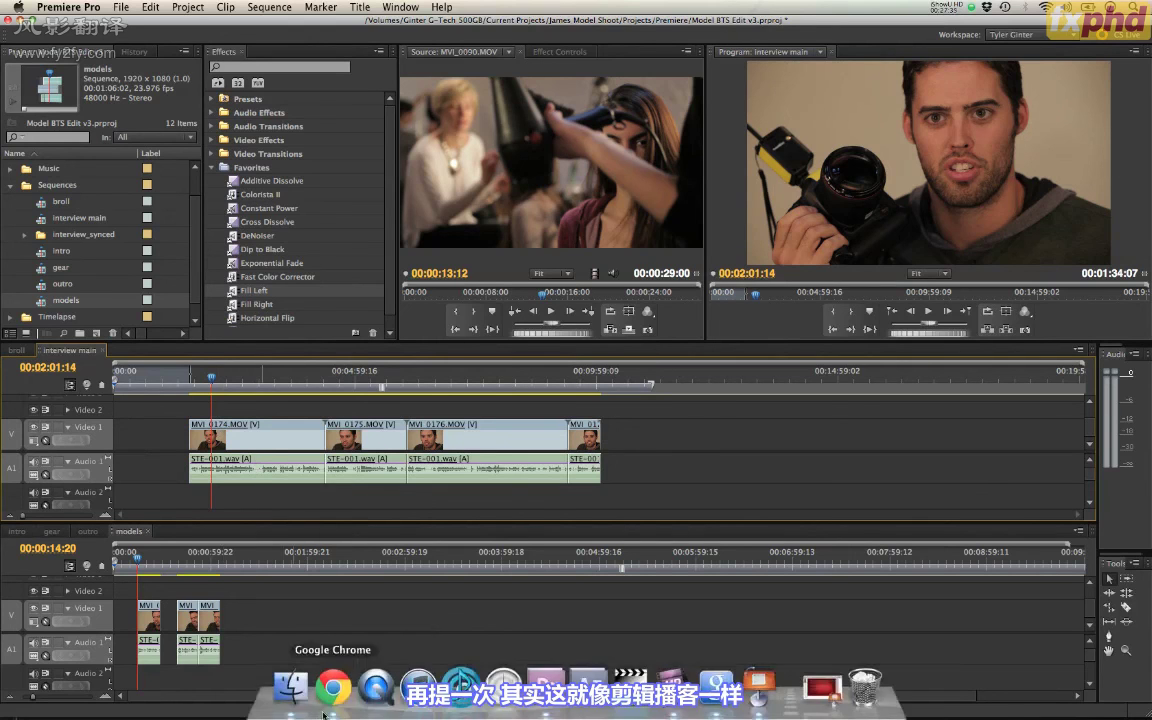
Step: Switch to Chrome to view the This American Life home page, and return to the interview main sequence in Premiere Pro
left_click(334, 711)
left_click(302, 63)
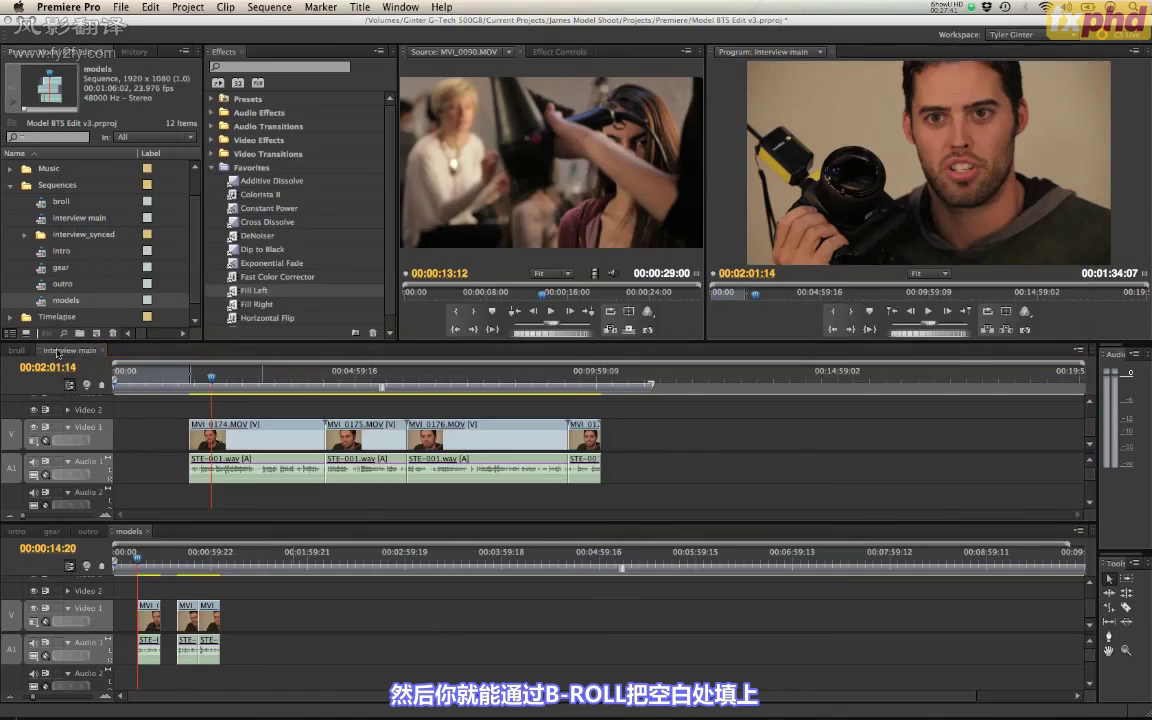
left_click(40, 318)
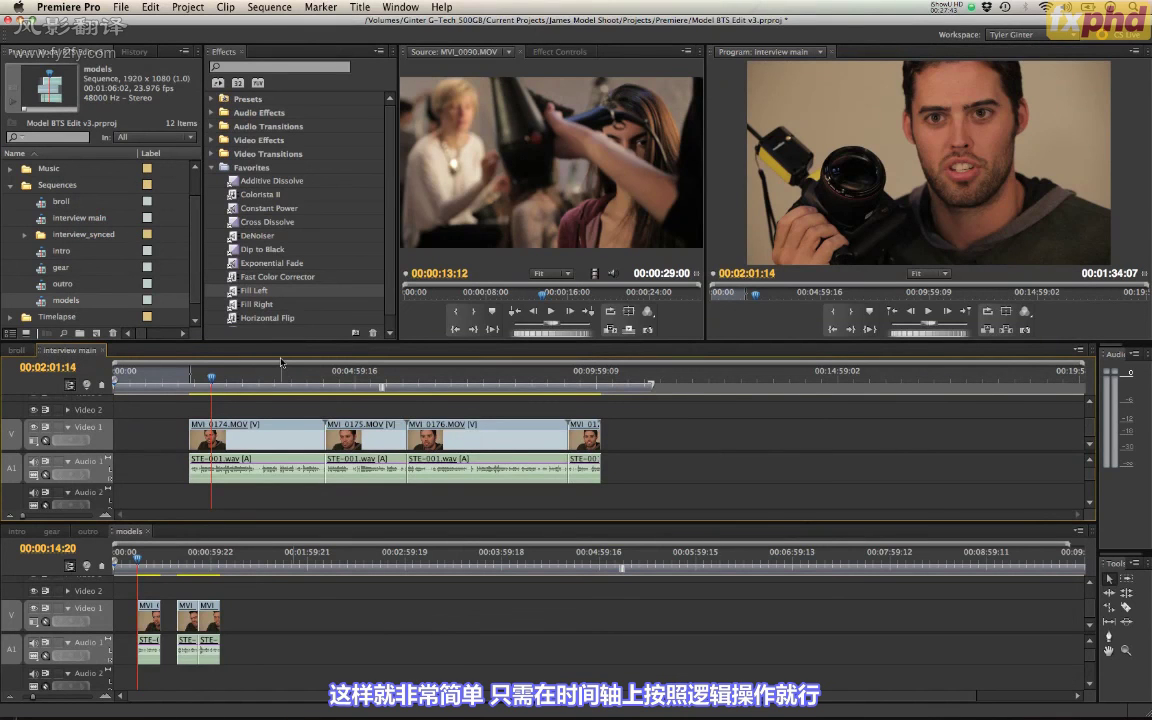